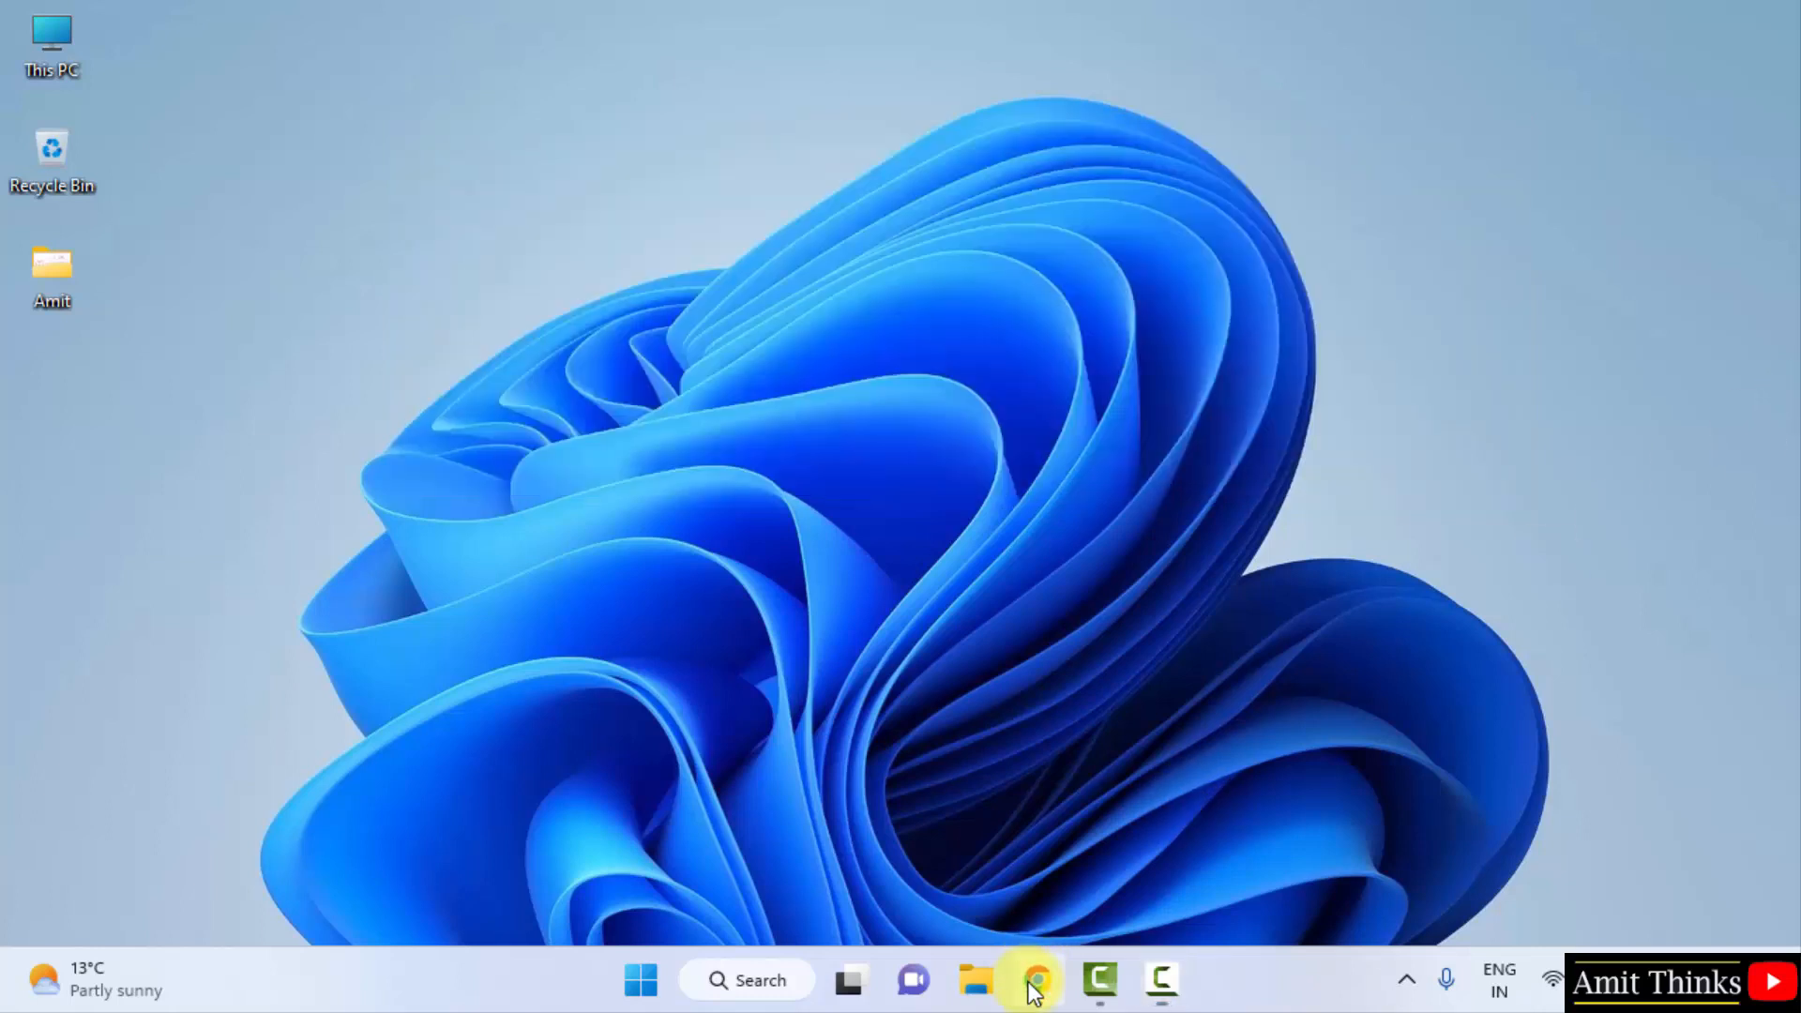
# - Open Chrome and run a Google search for 'mysql'
pyautogui.click(1036, 975)
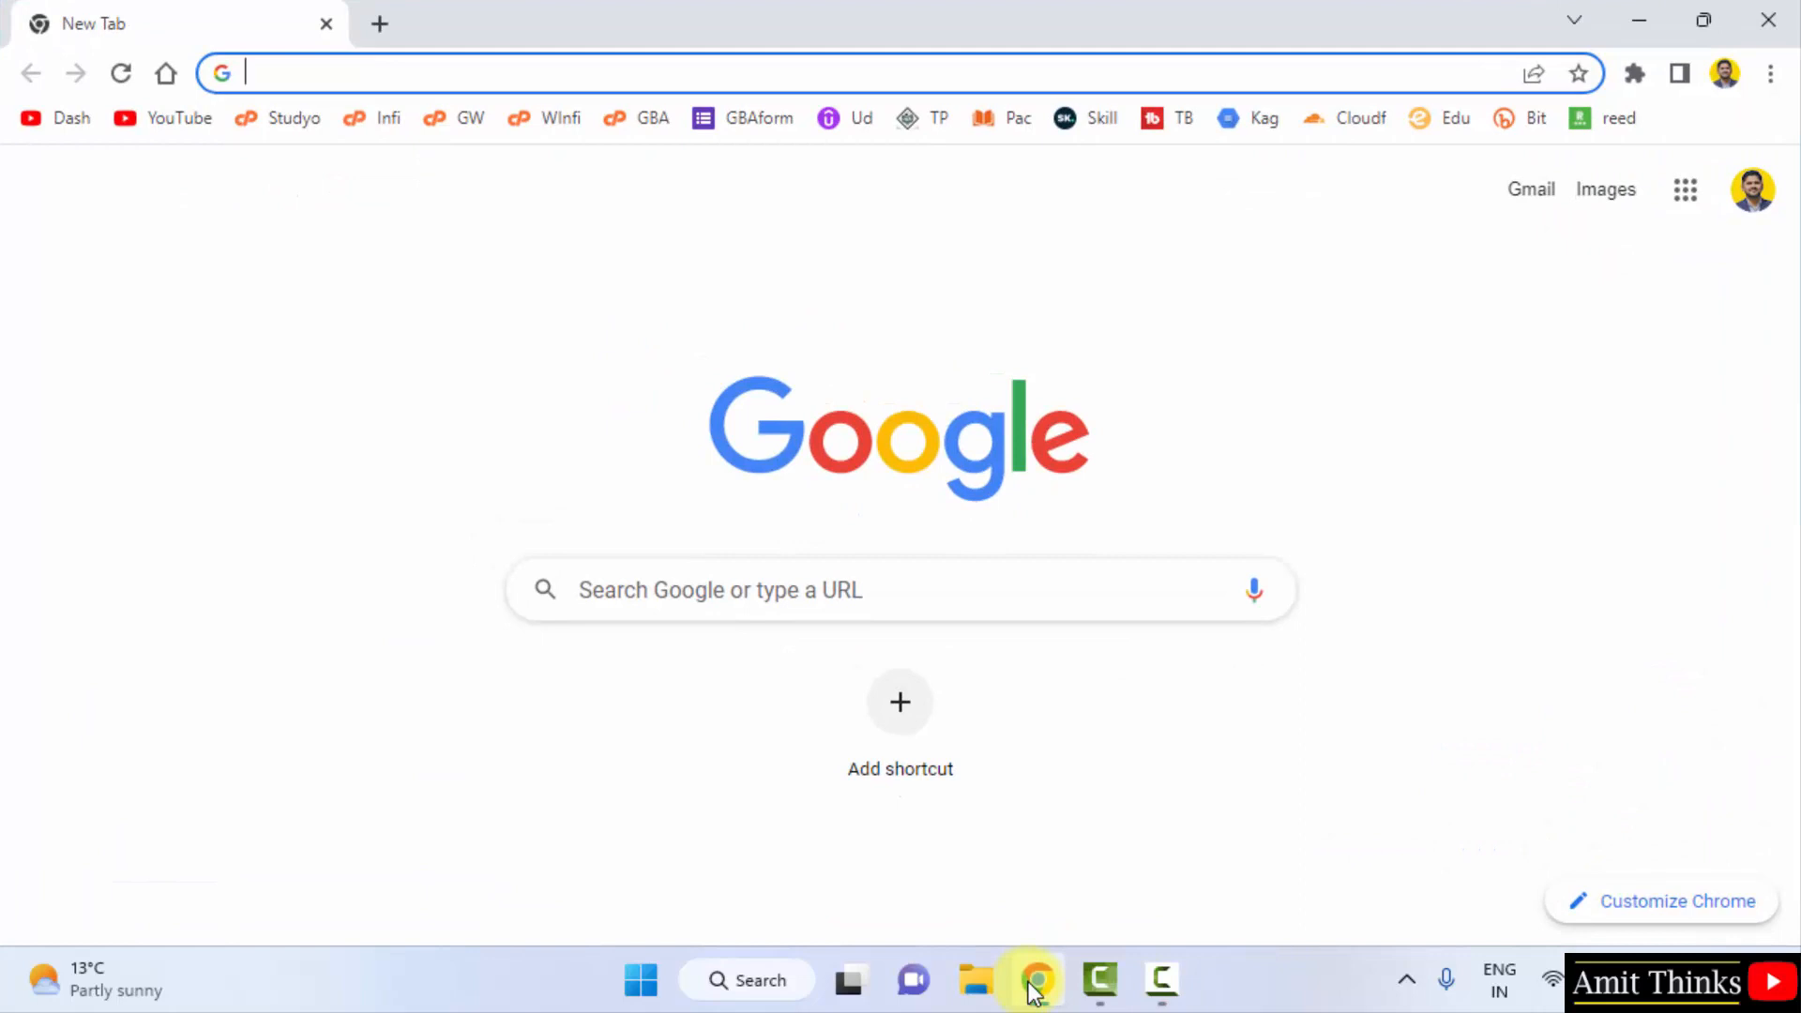
pyautogui.click(788, 599)
pyautogui.write('mysql')
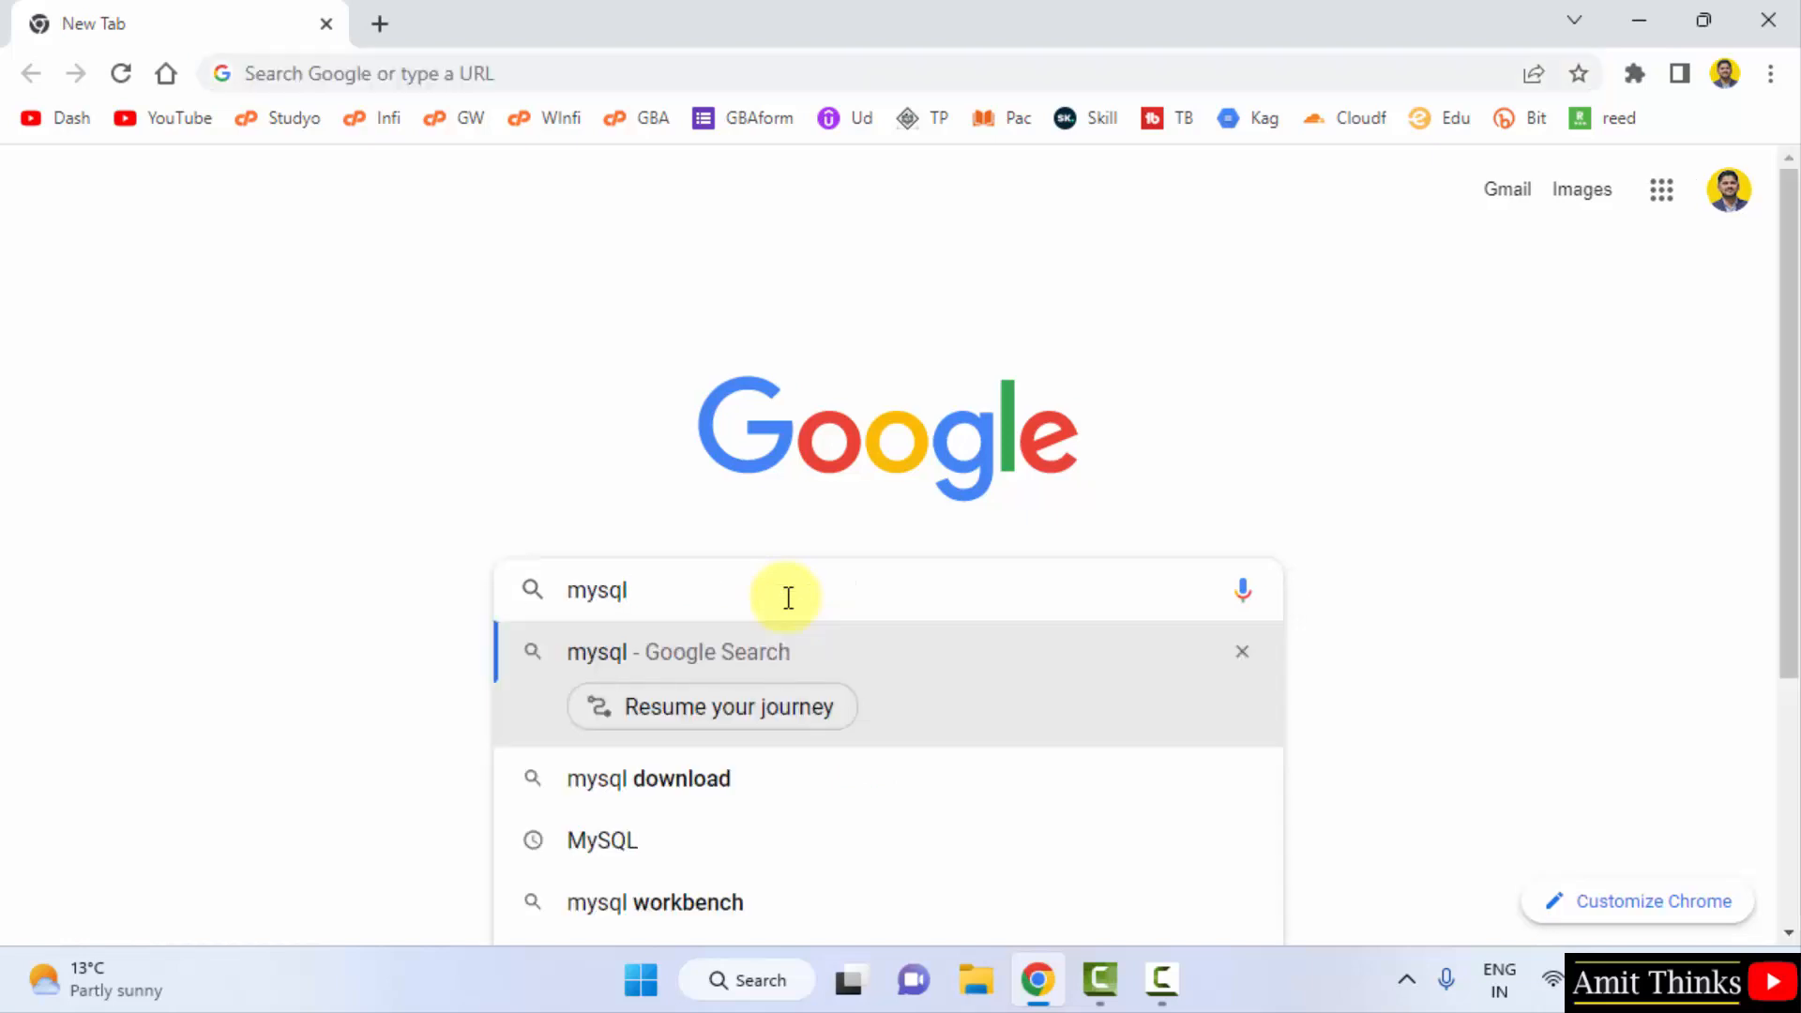
pyautogui.press('Return')
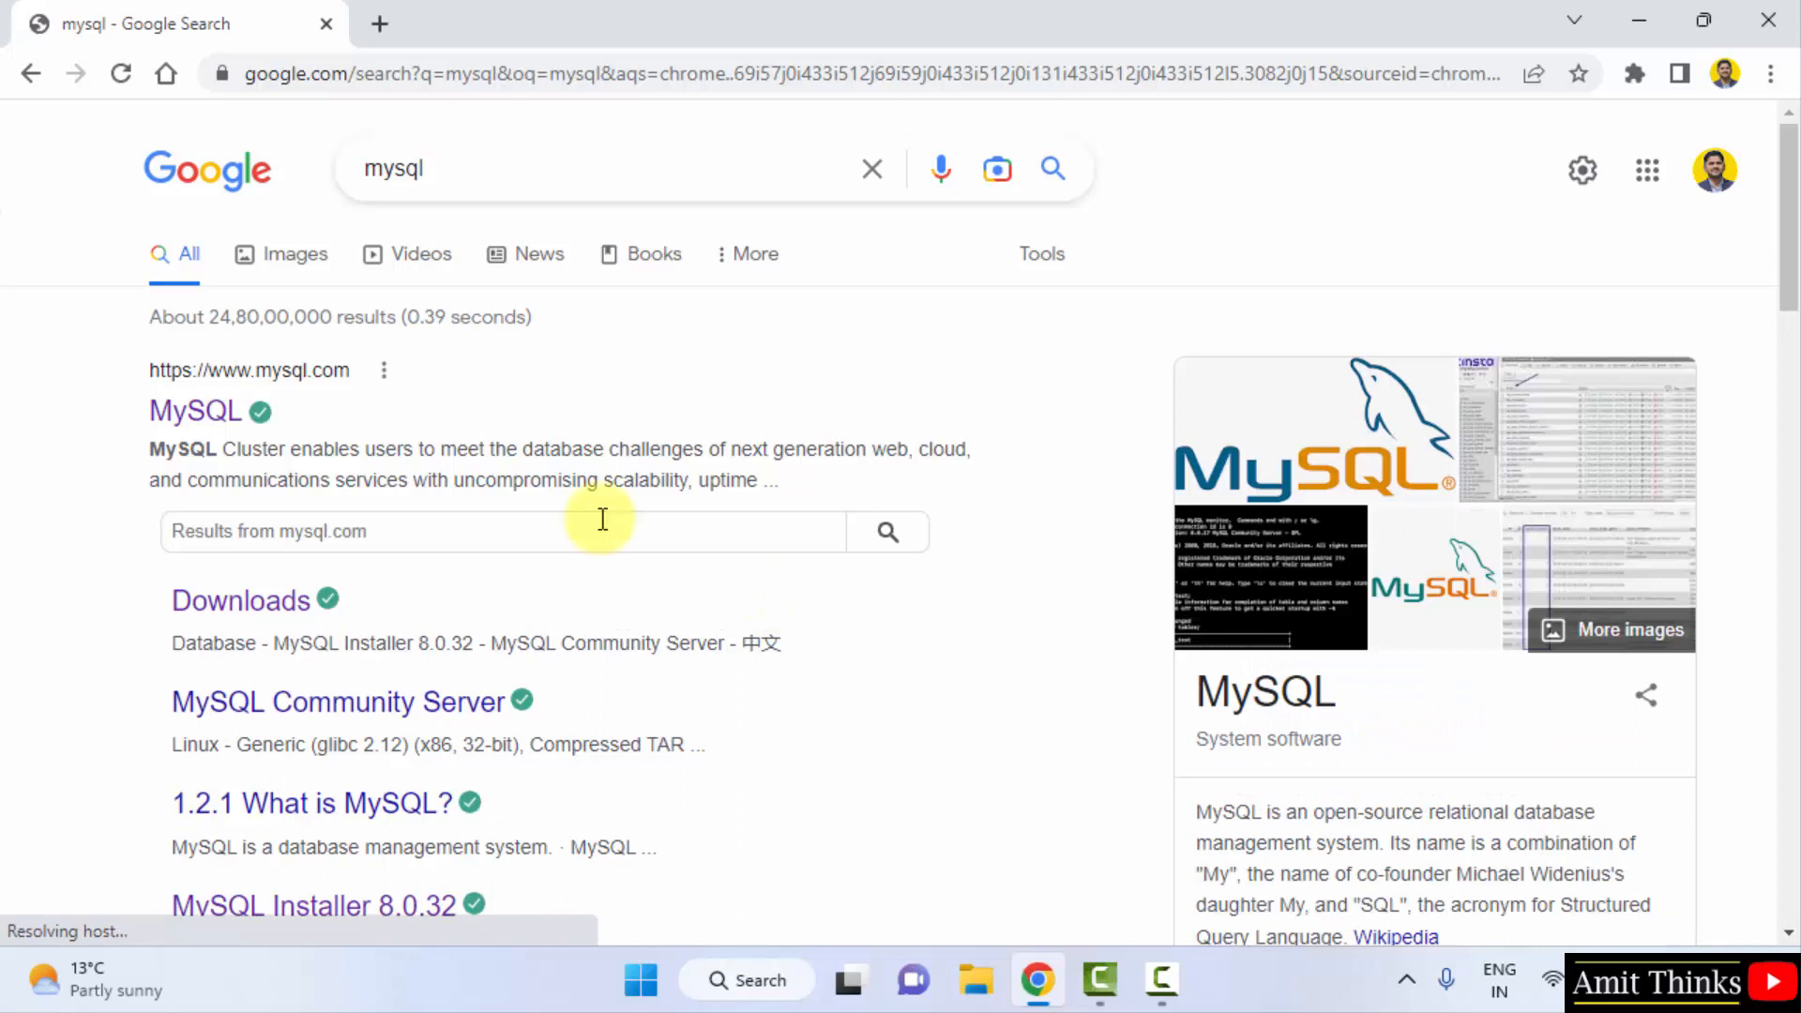
# - Go from the mysql.com result through DOWNLOADS to the MySQL Community (GPL) Downloads page
pyautogui.click(225, 409)
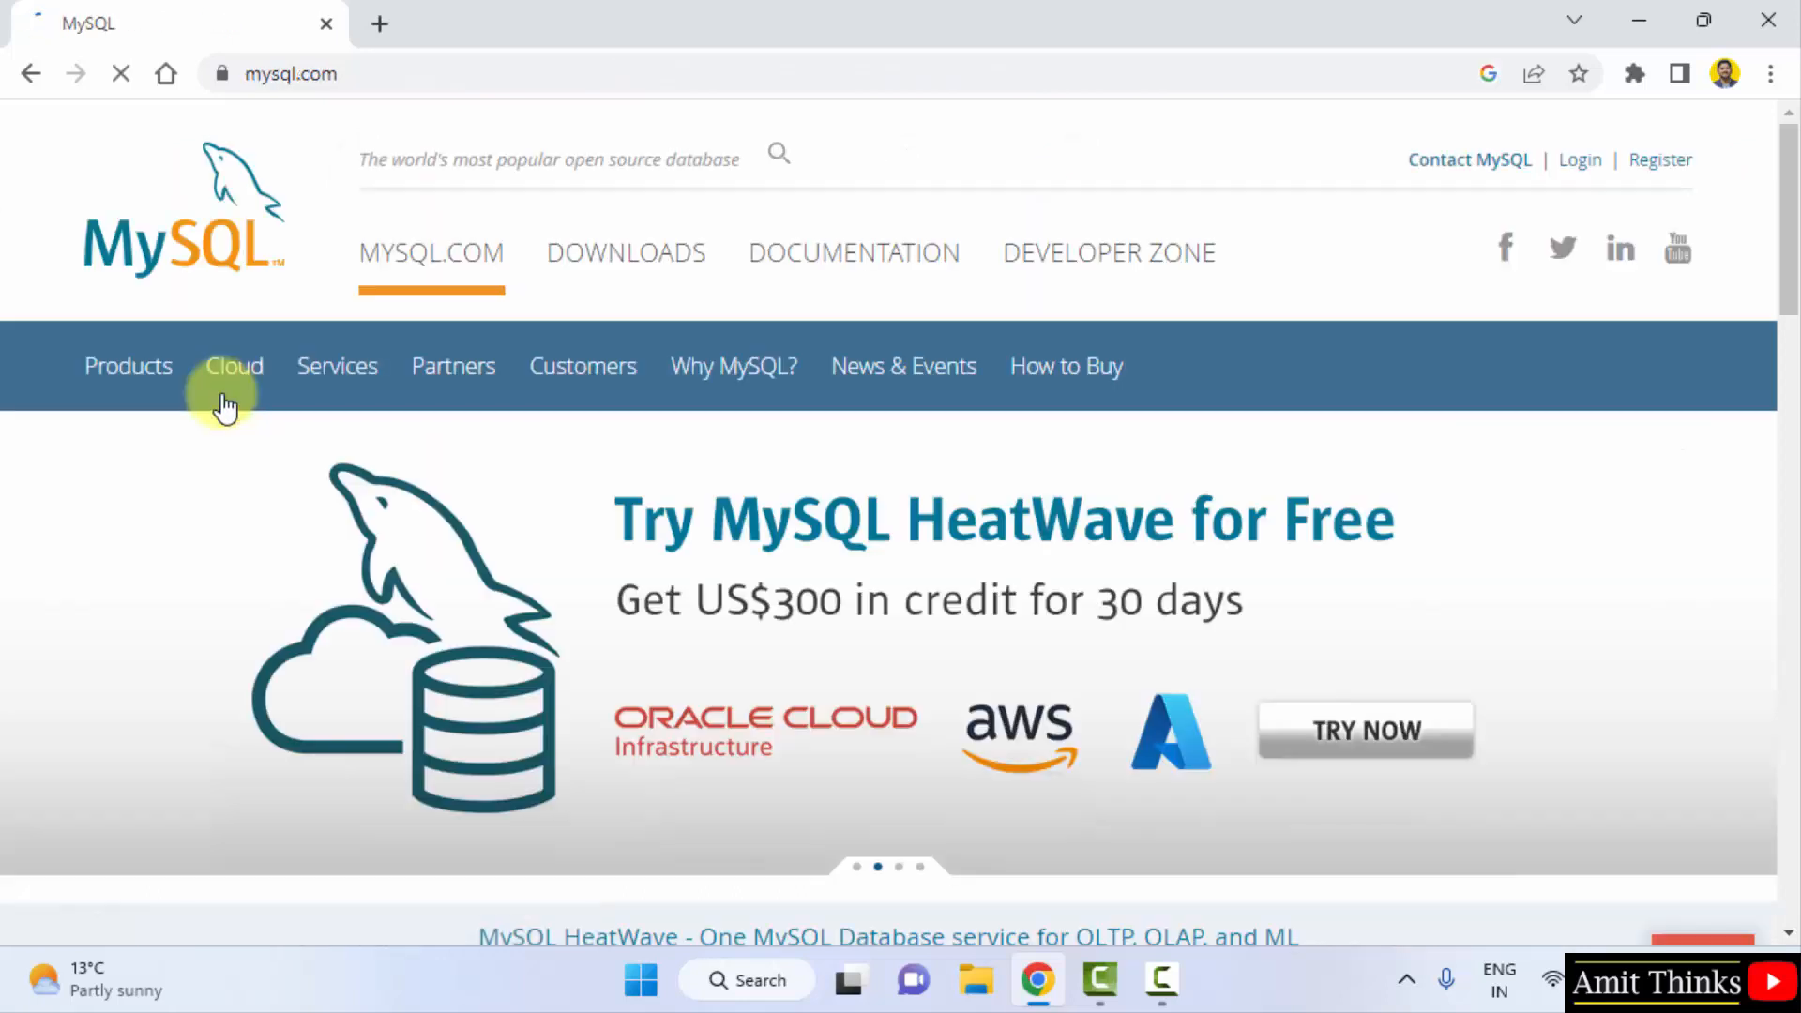
pyautogui.click(565, 72)
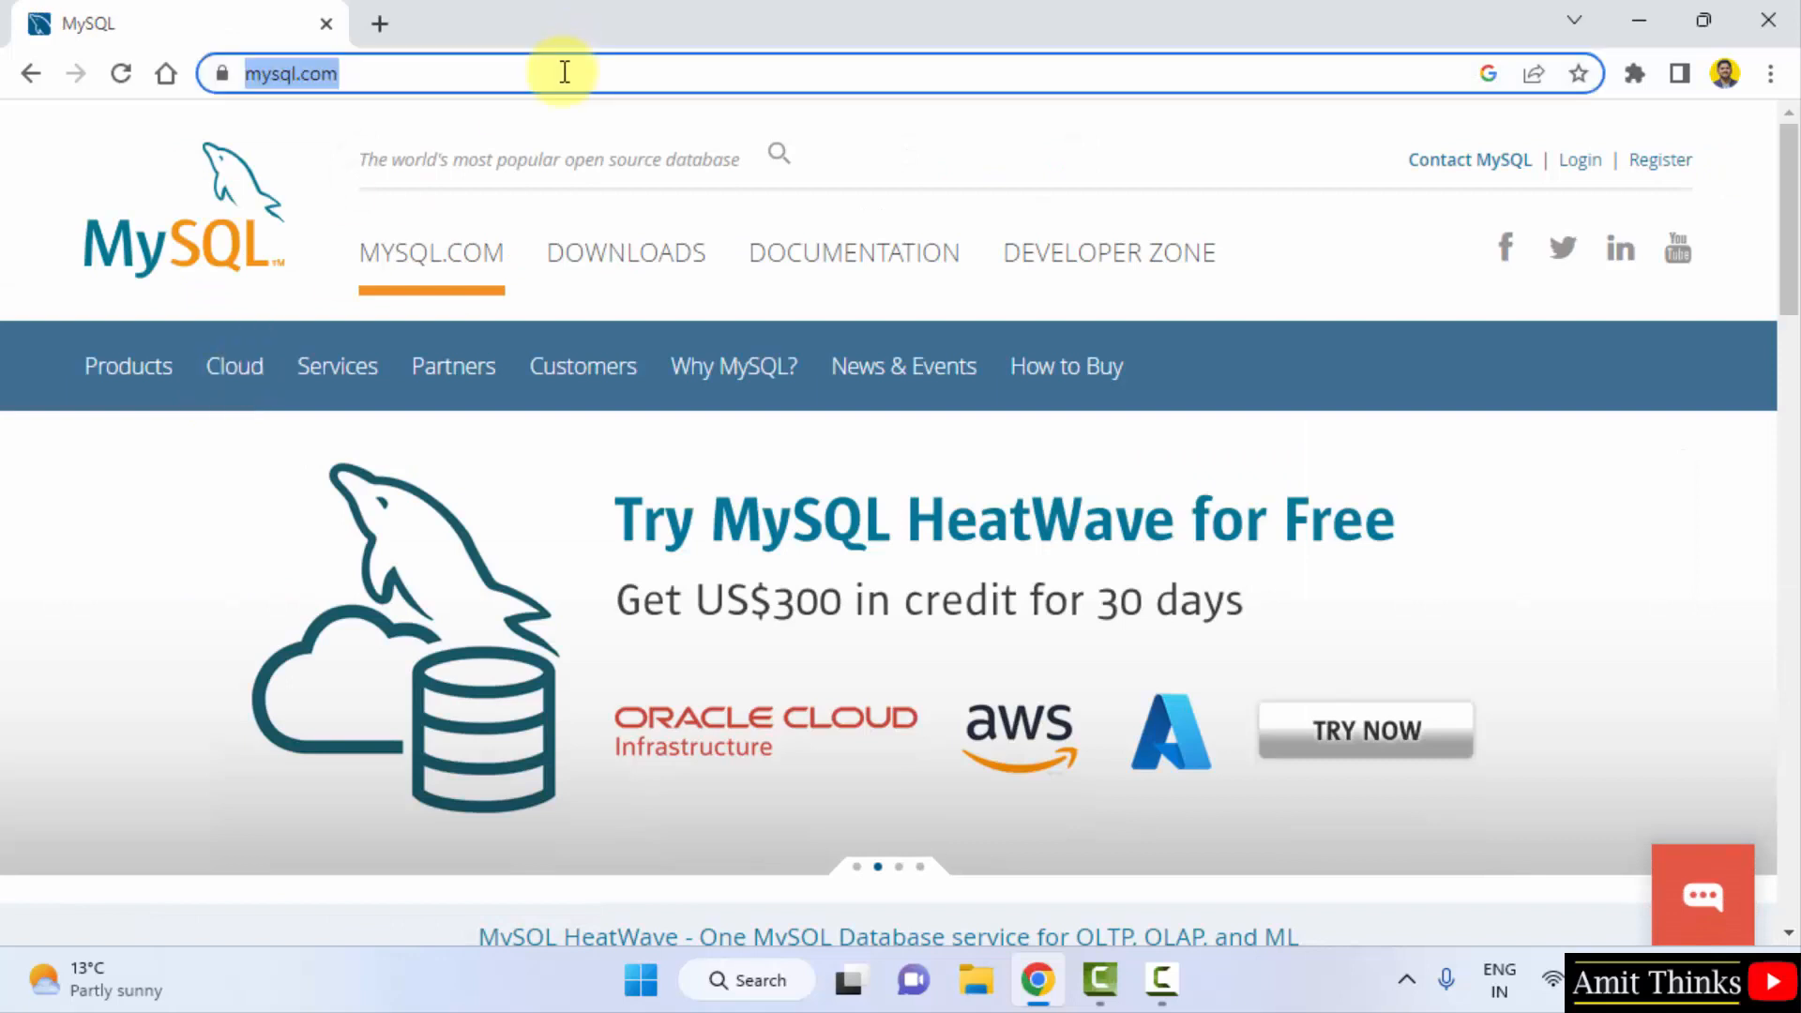
pyautogui.click(626, 253)
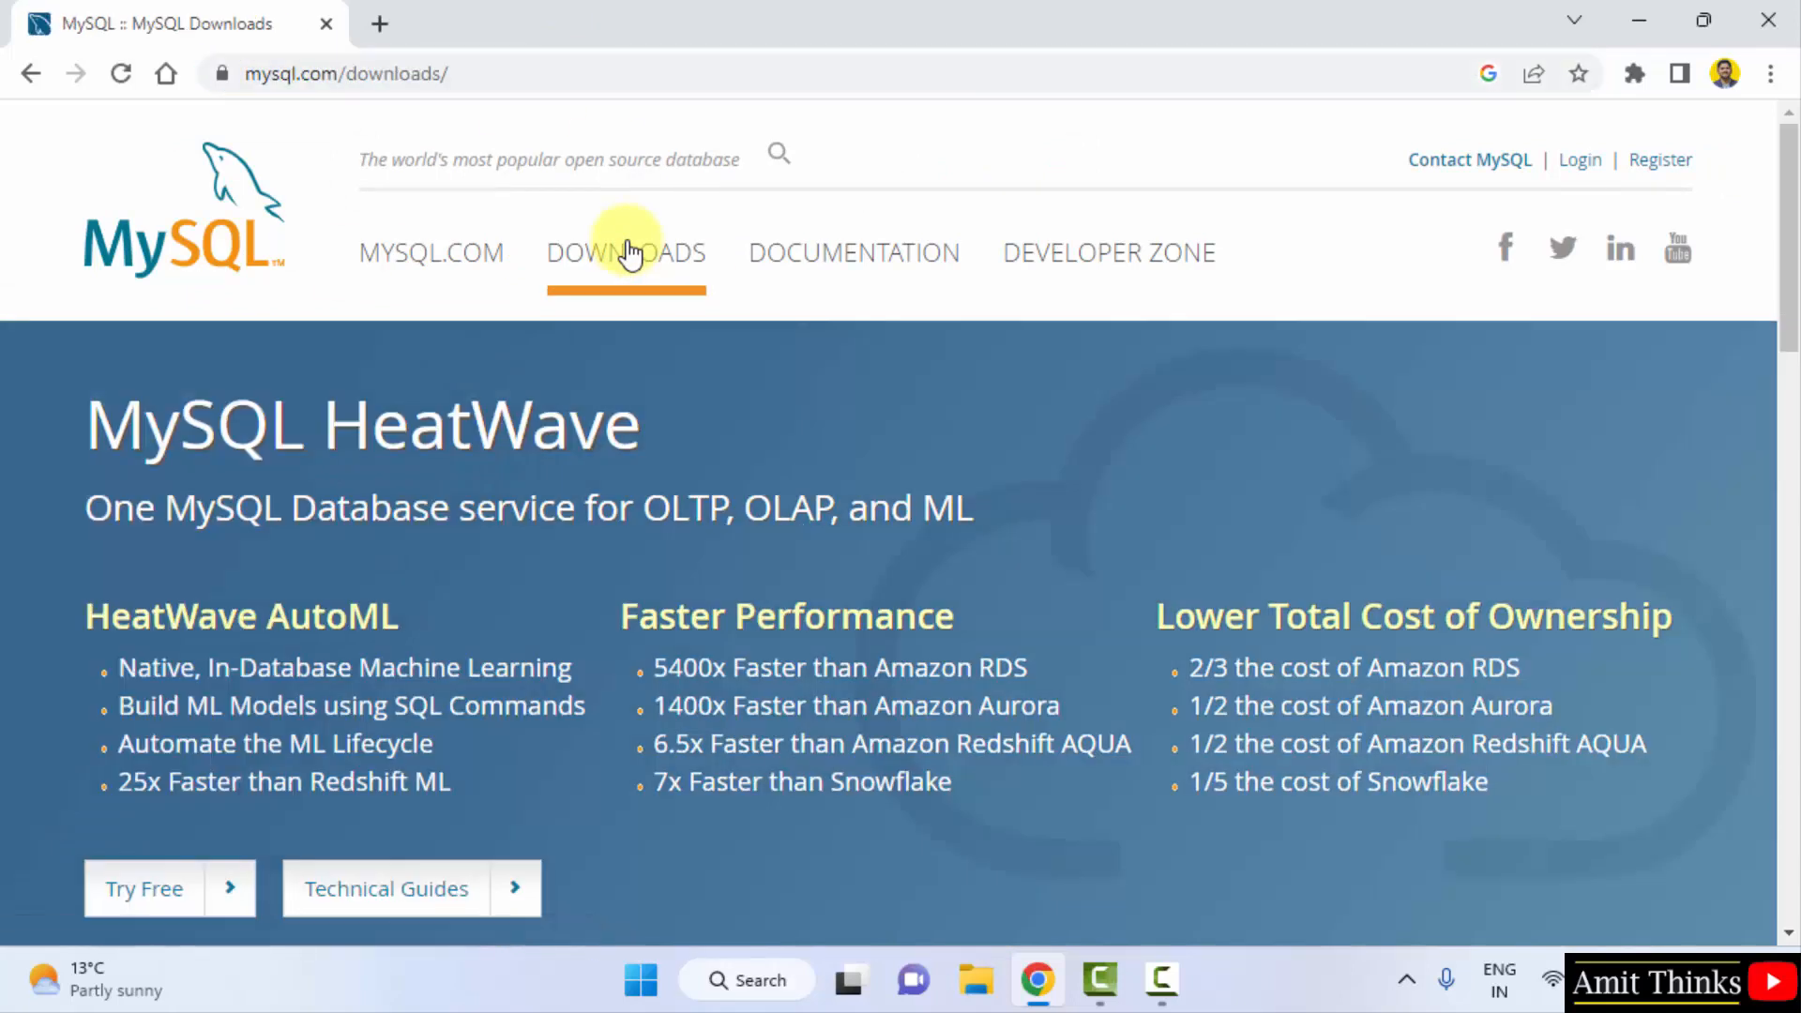
pyautogui.click(684, 71)
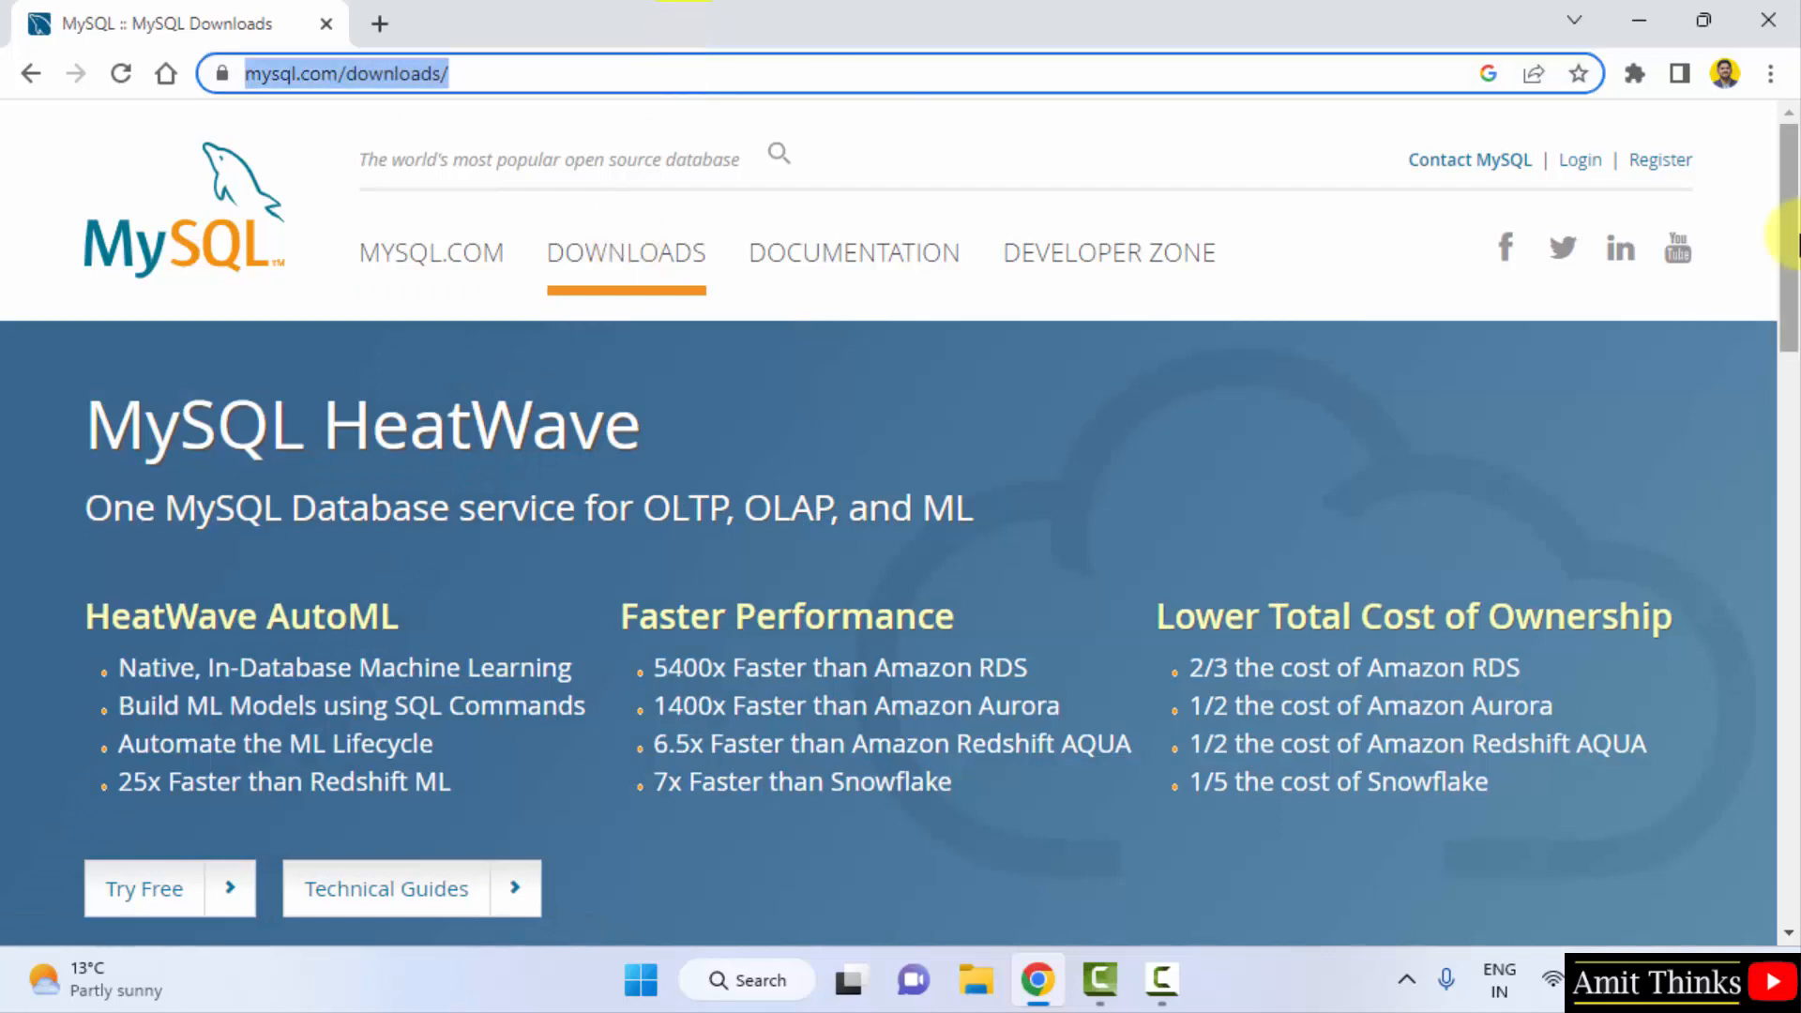
pyautogui.click(1790, 246)
pyautogui.moveTo(1790, 245); pyautogui.dragTo(1704, 587)
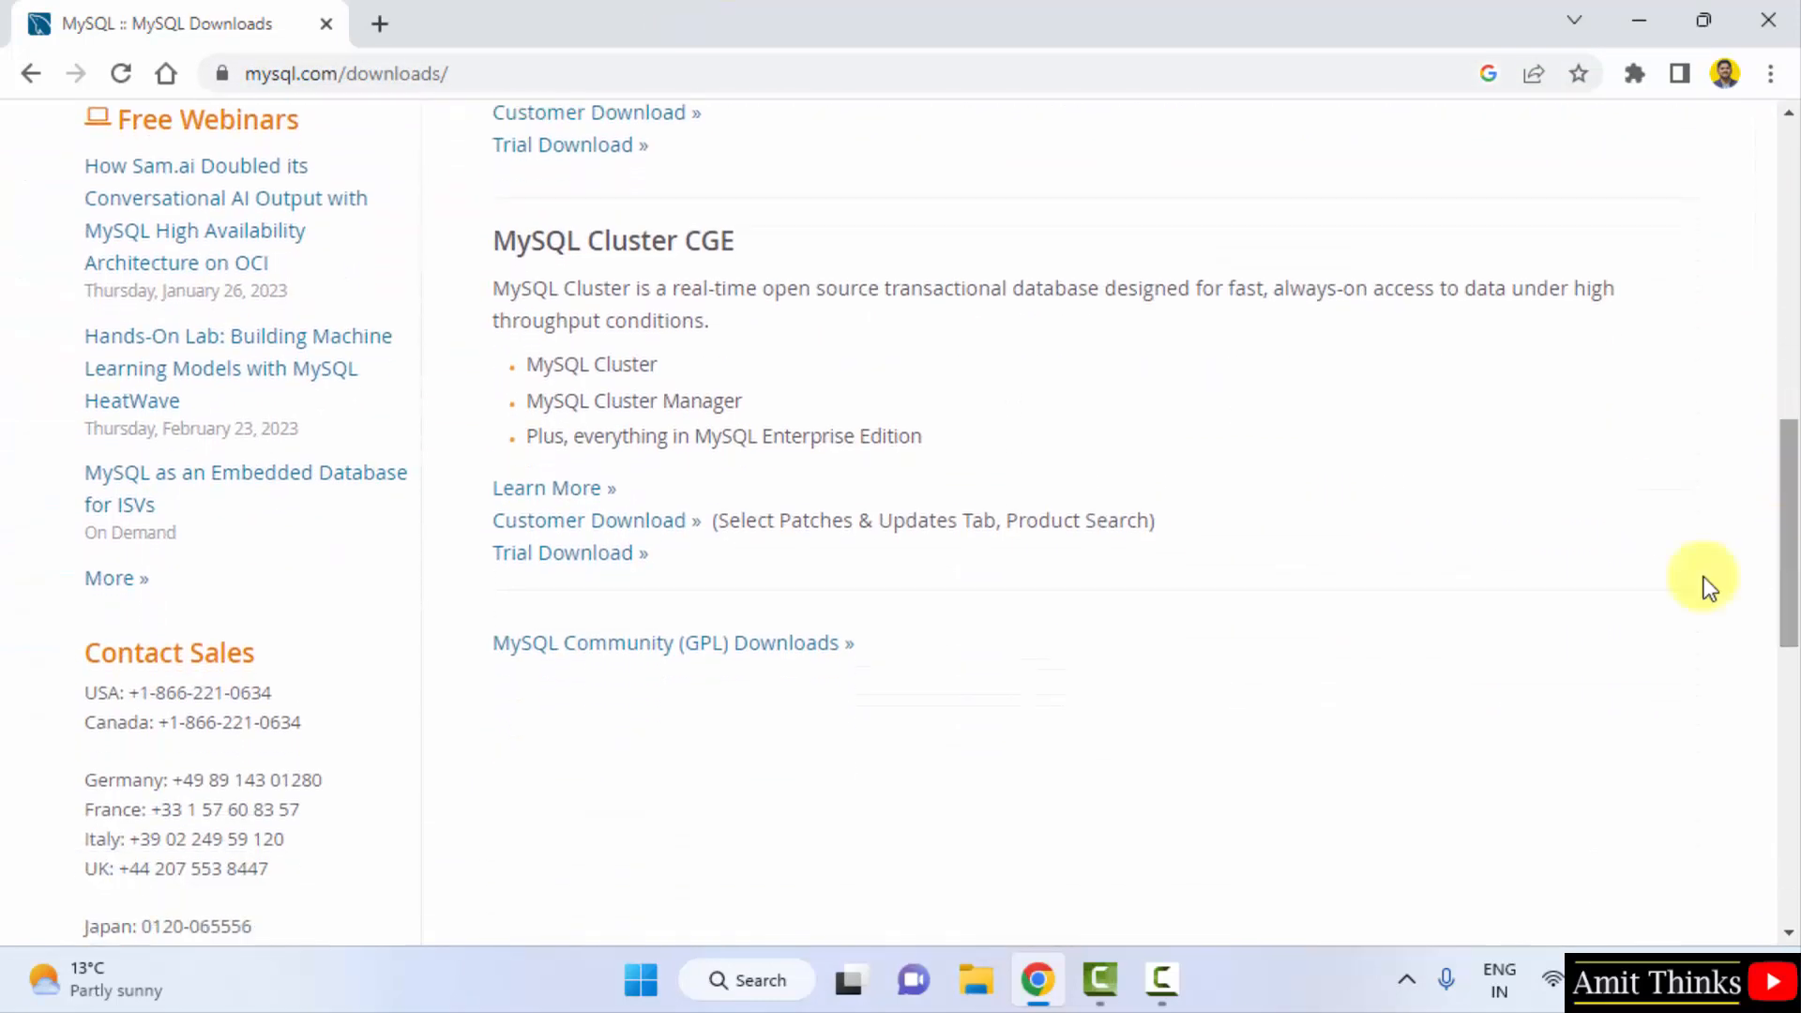
pyautogui.click(789, 655)
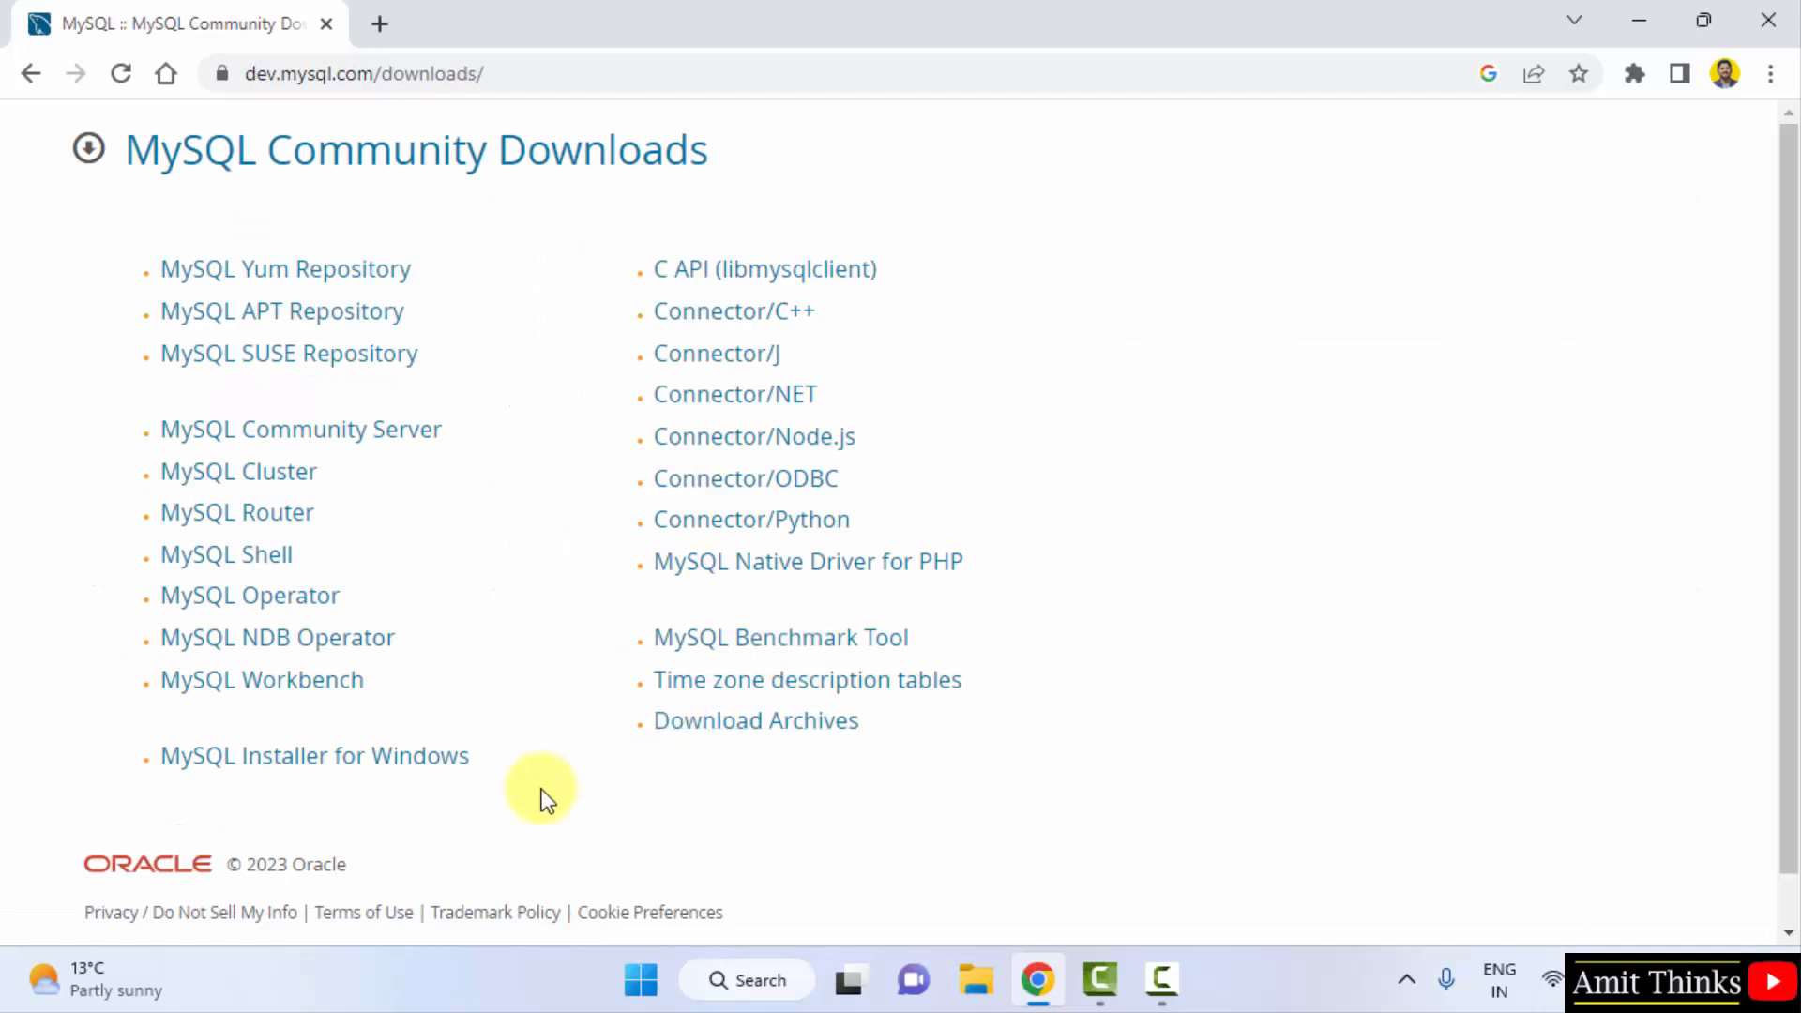
# - Open MySQL Installer for Windows and highlight version 8.0.32 and the 437.3M full installer
pyautogui.click(435, 775)
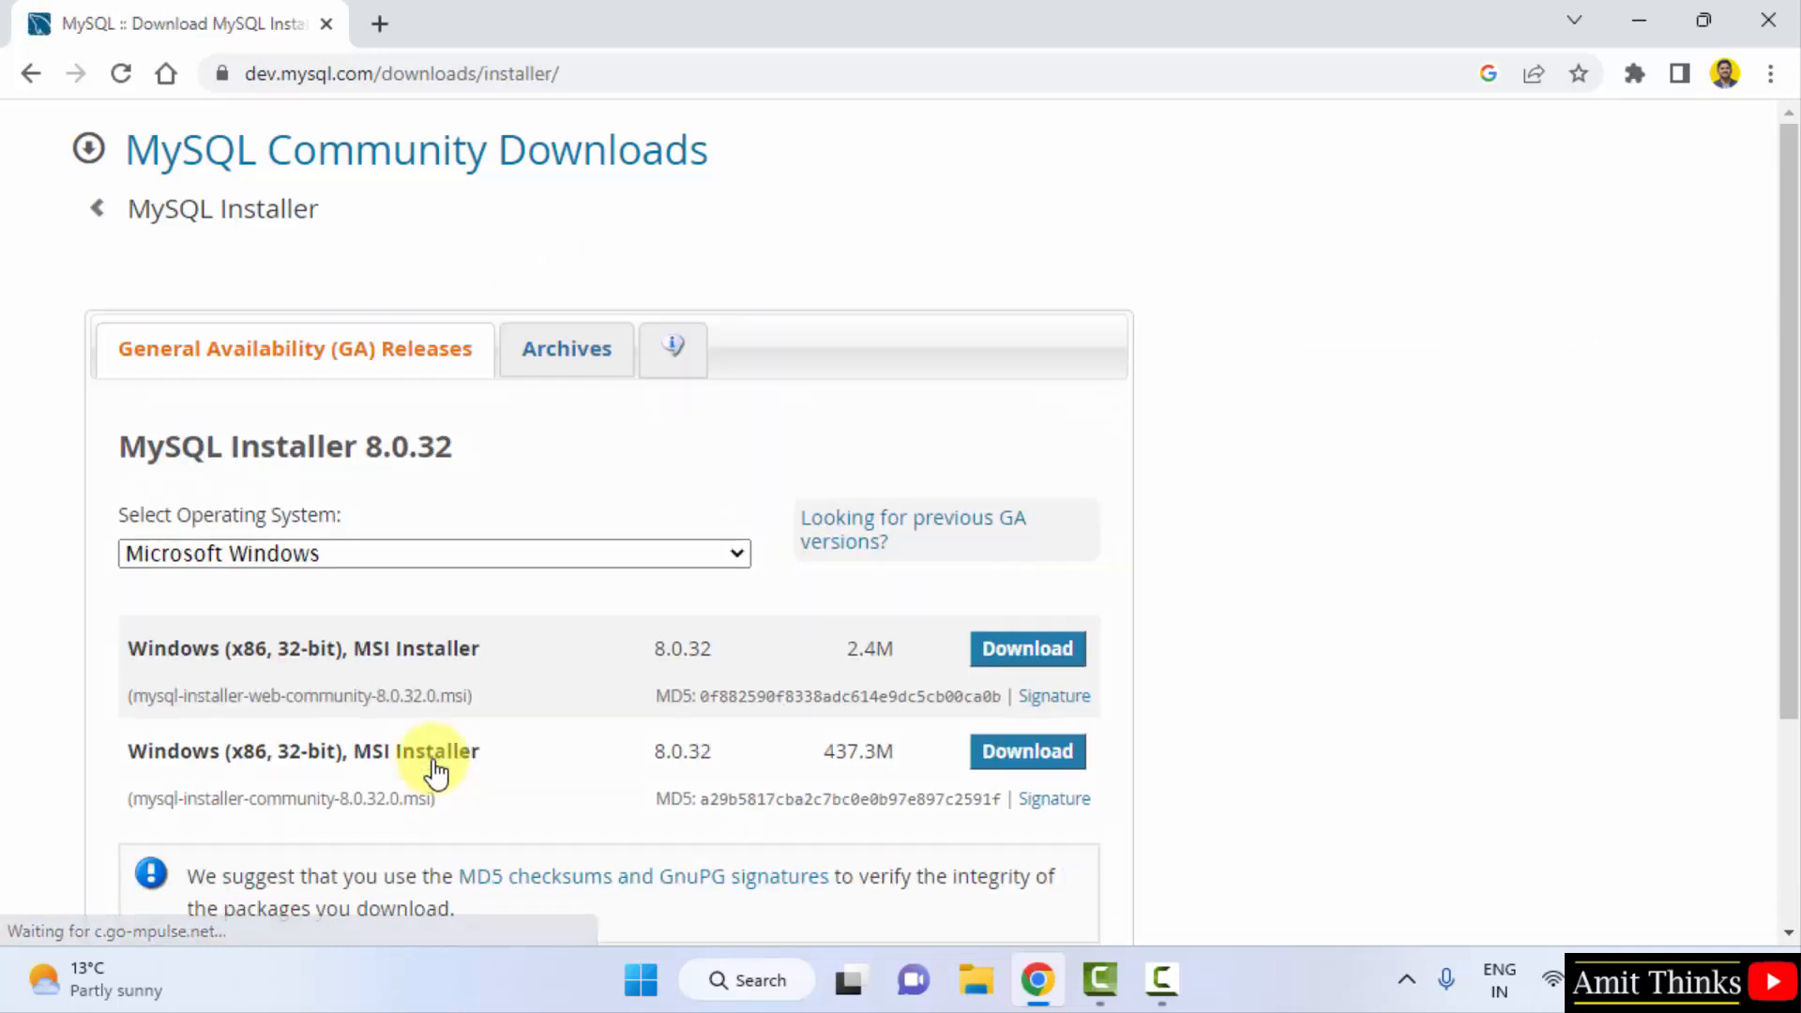
pyautogui.tripleClick(302, 457)
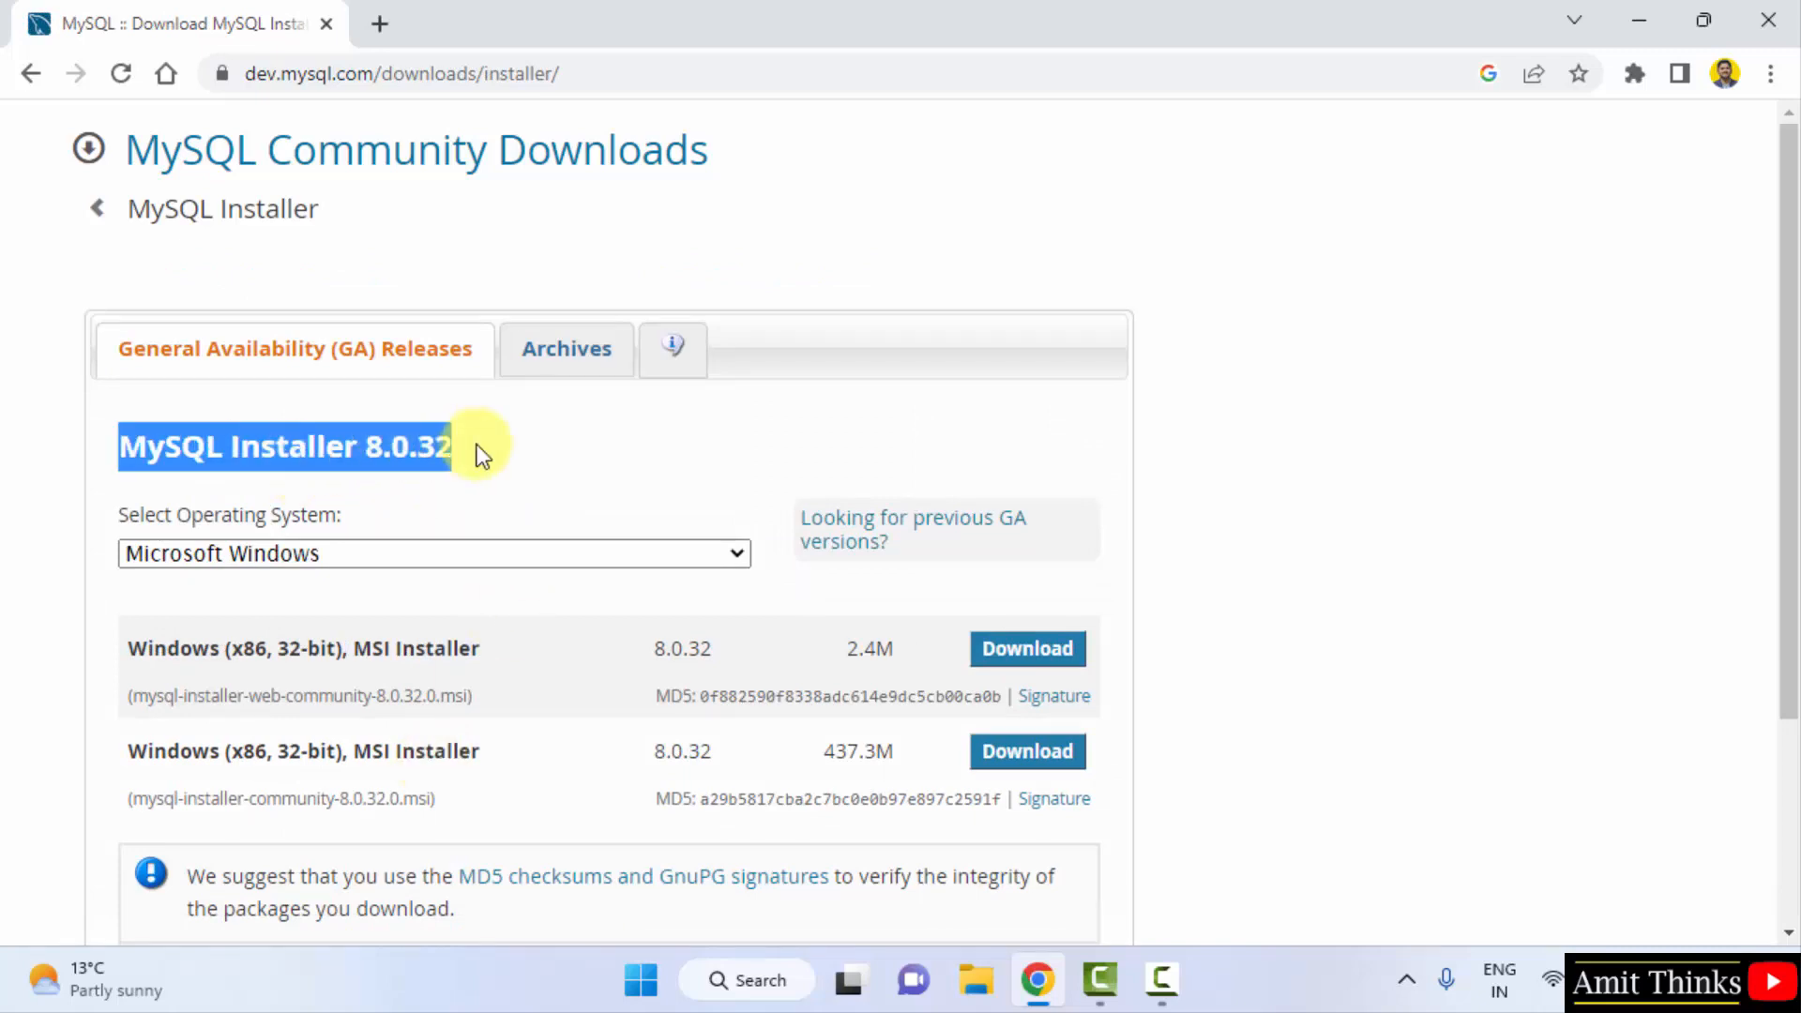
pyautogui.click(577, 473)
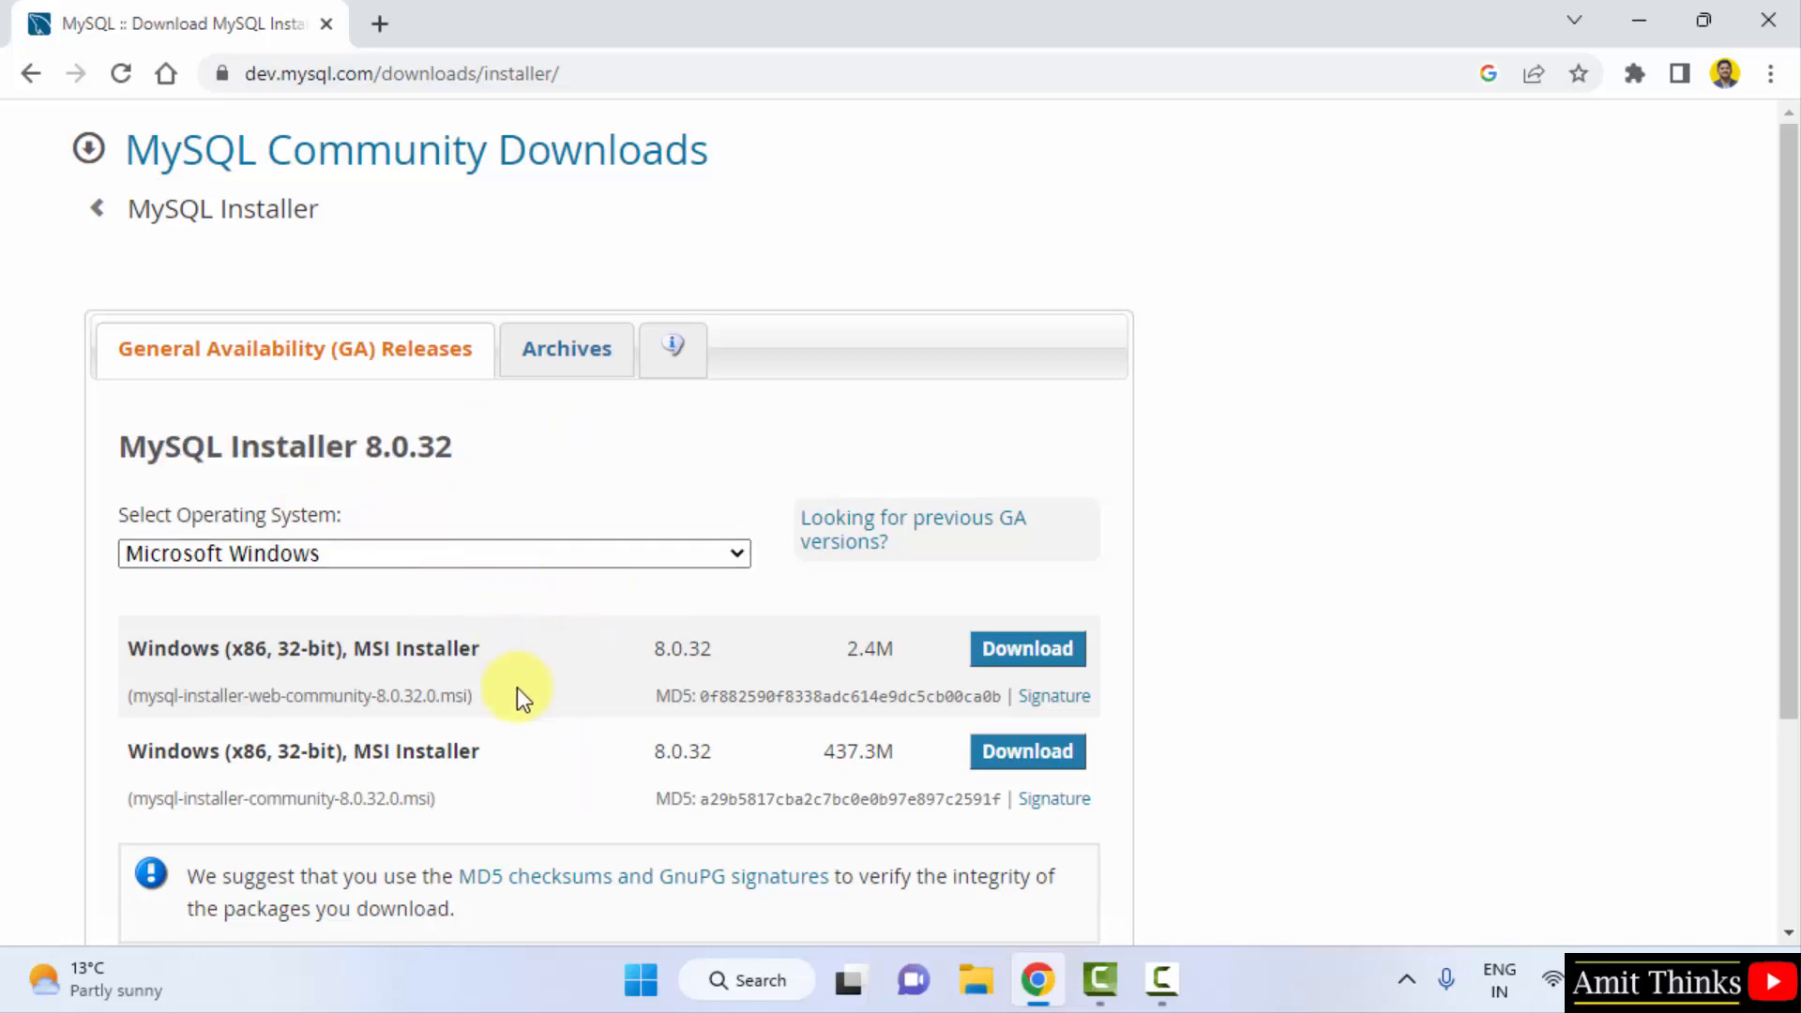
pyautogui.moveTo(131, 750); pyautogui.dragTo(463, 771)
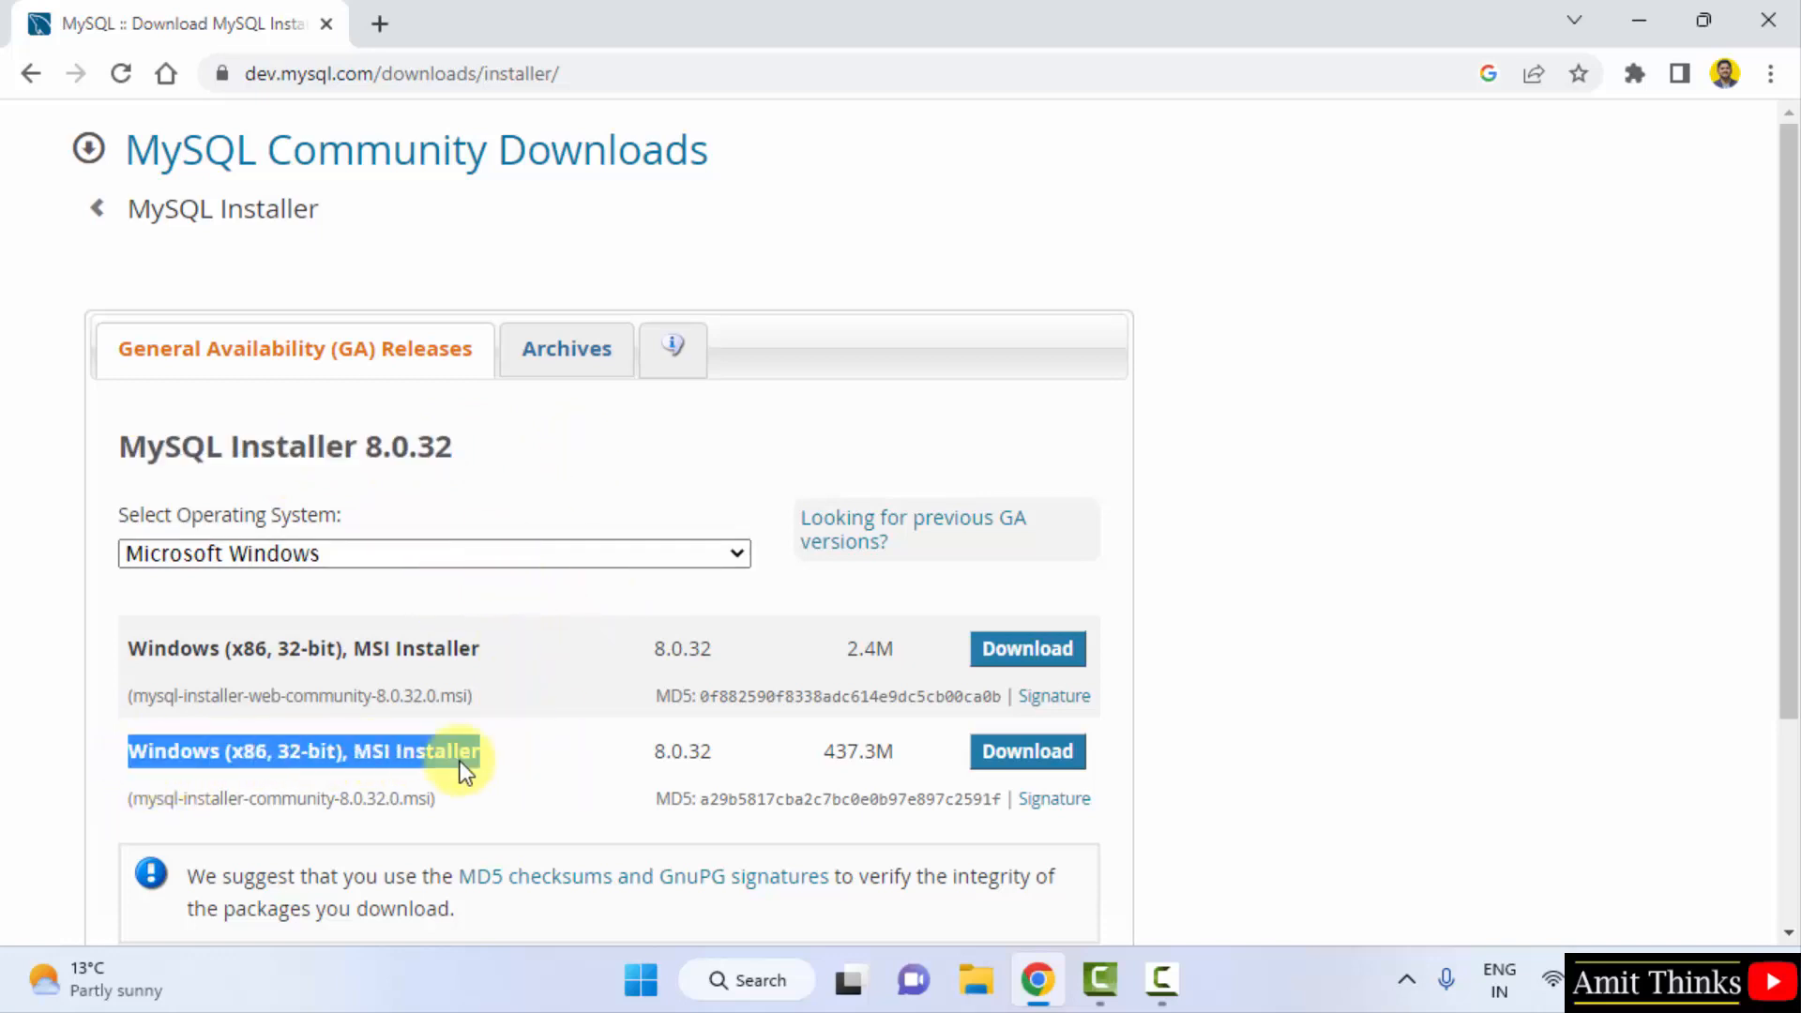
pyautogui.click(312, 769)
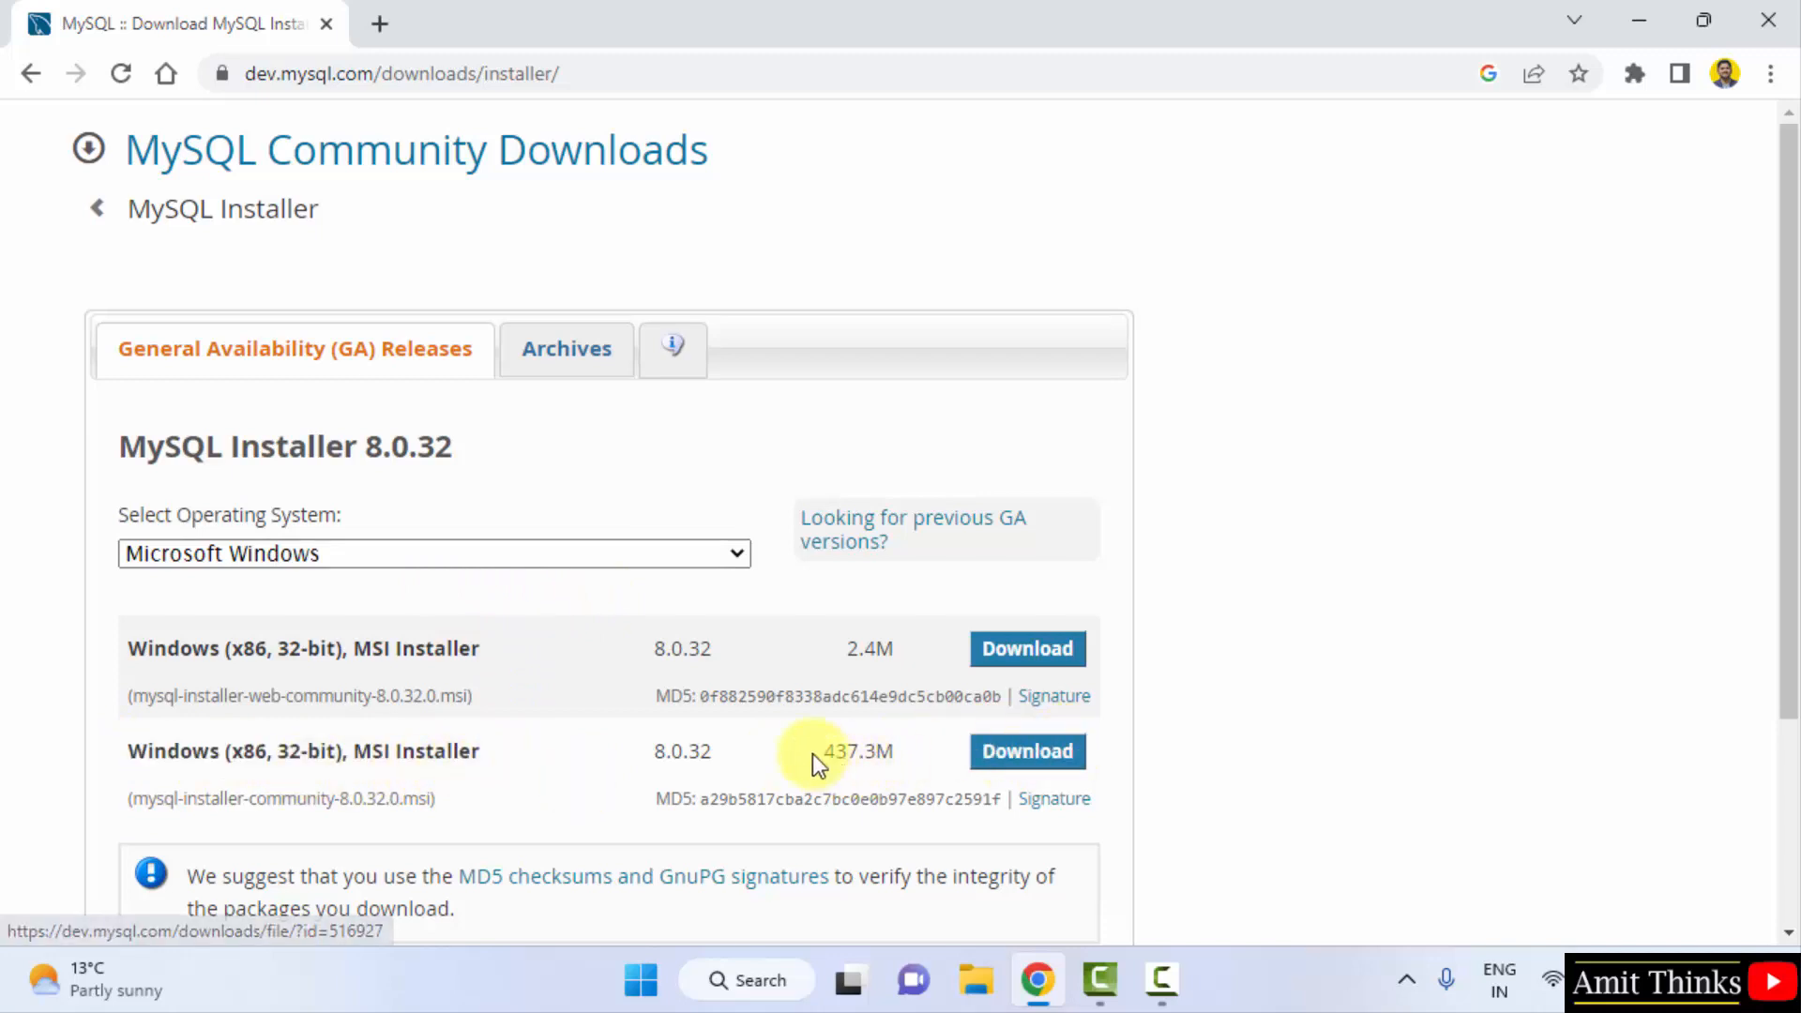
pyautogui.moveTo(829, 751); pyautogui.dragTo(904, 751)
pyautogui.click(938, 751)
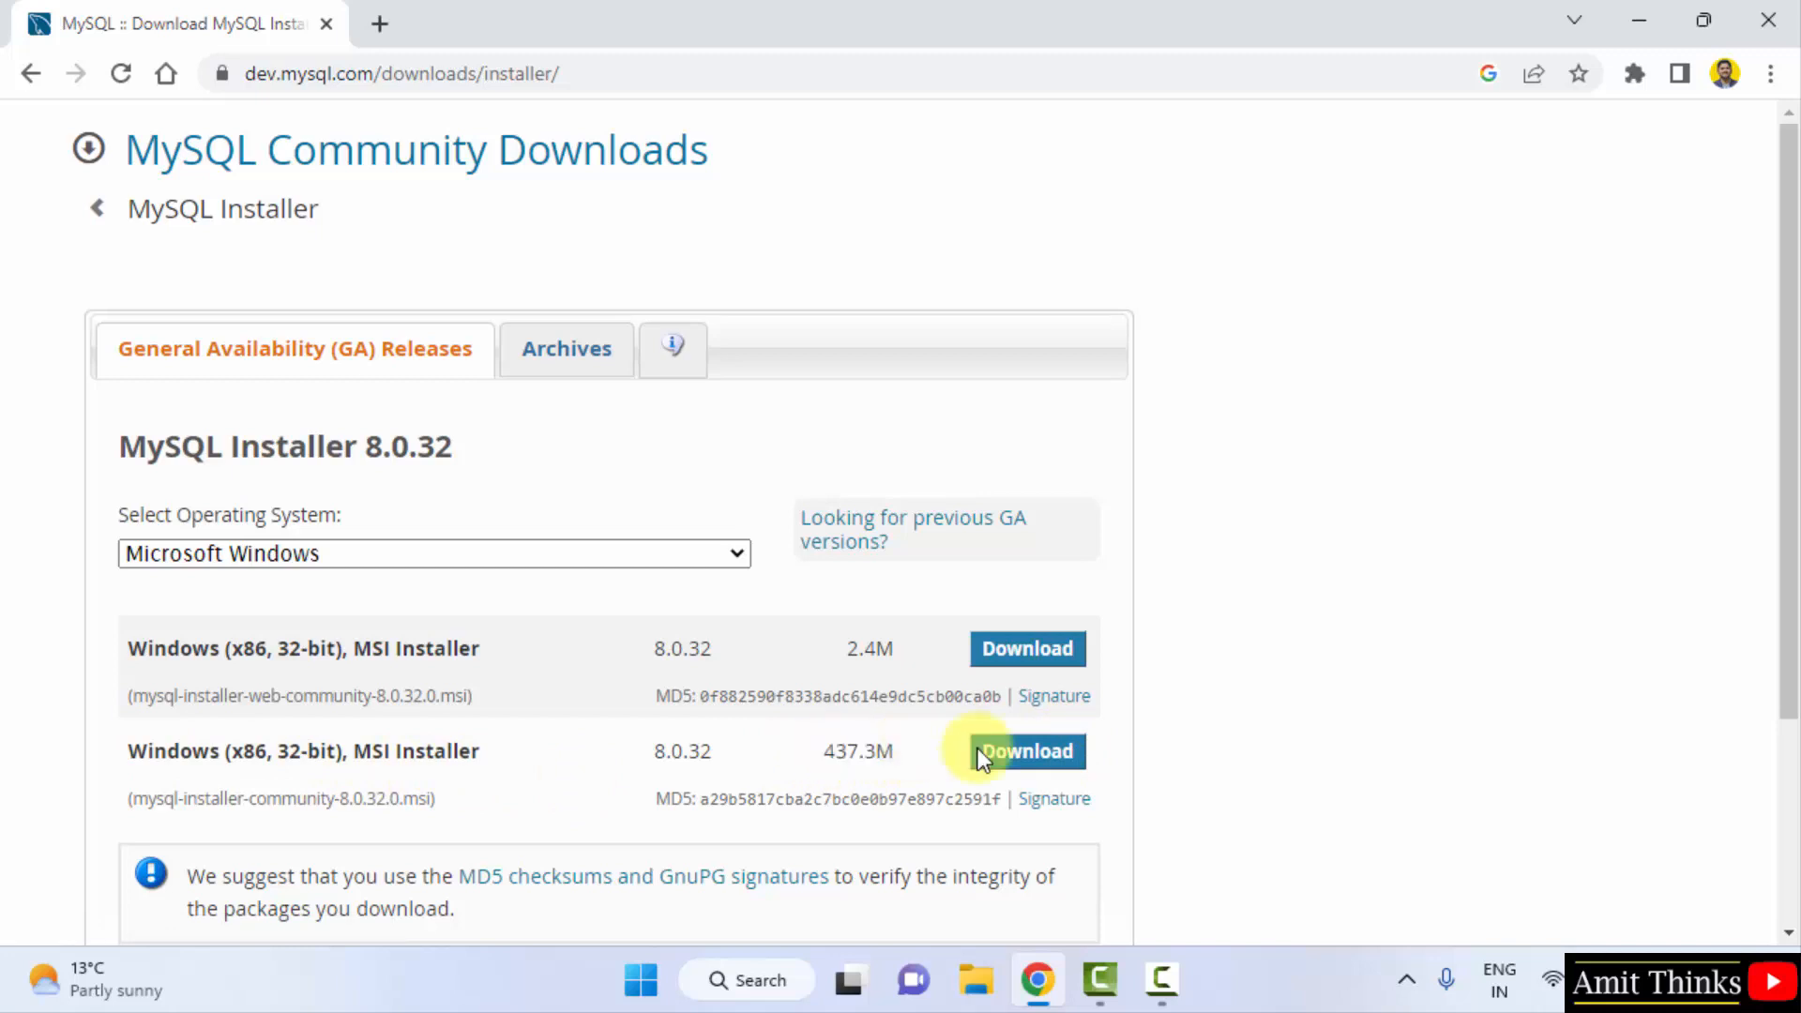
# - Download the 437.3M installer without signing in and open the downloaded .msi
pyautogui.click(1027, 751)
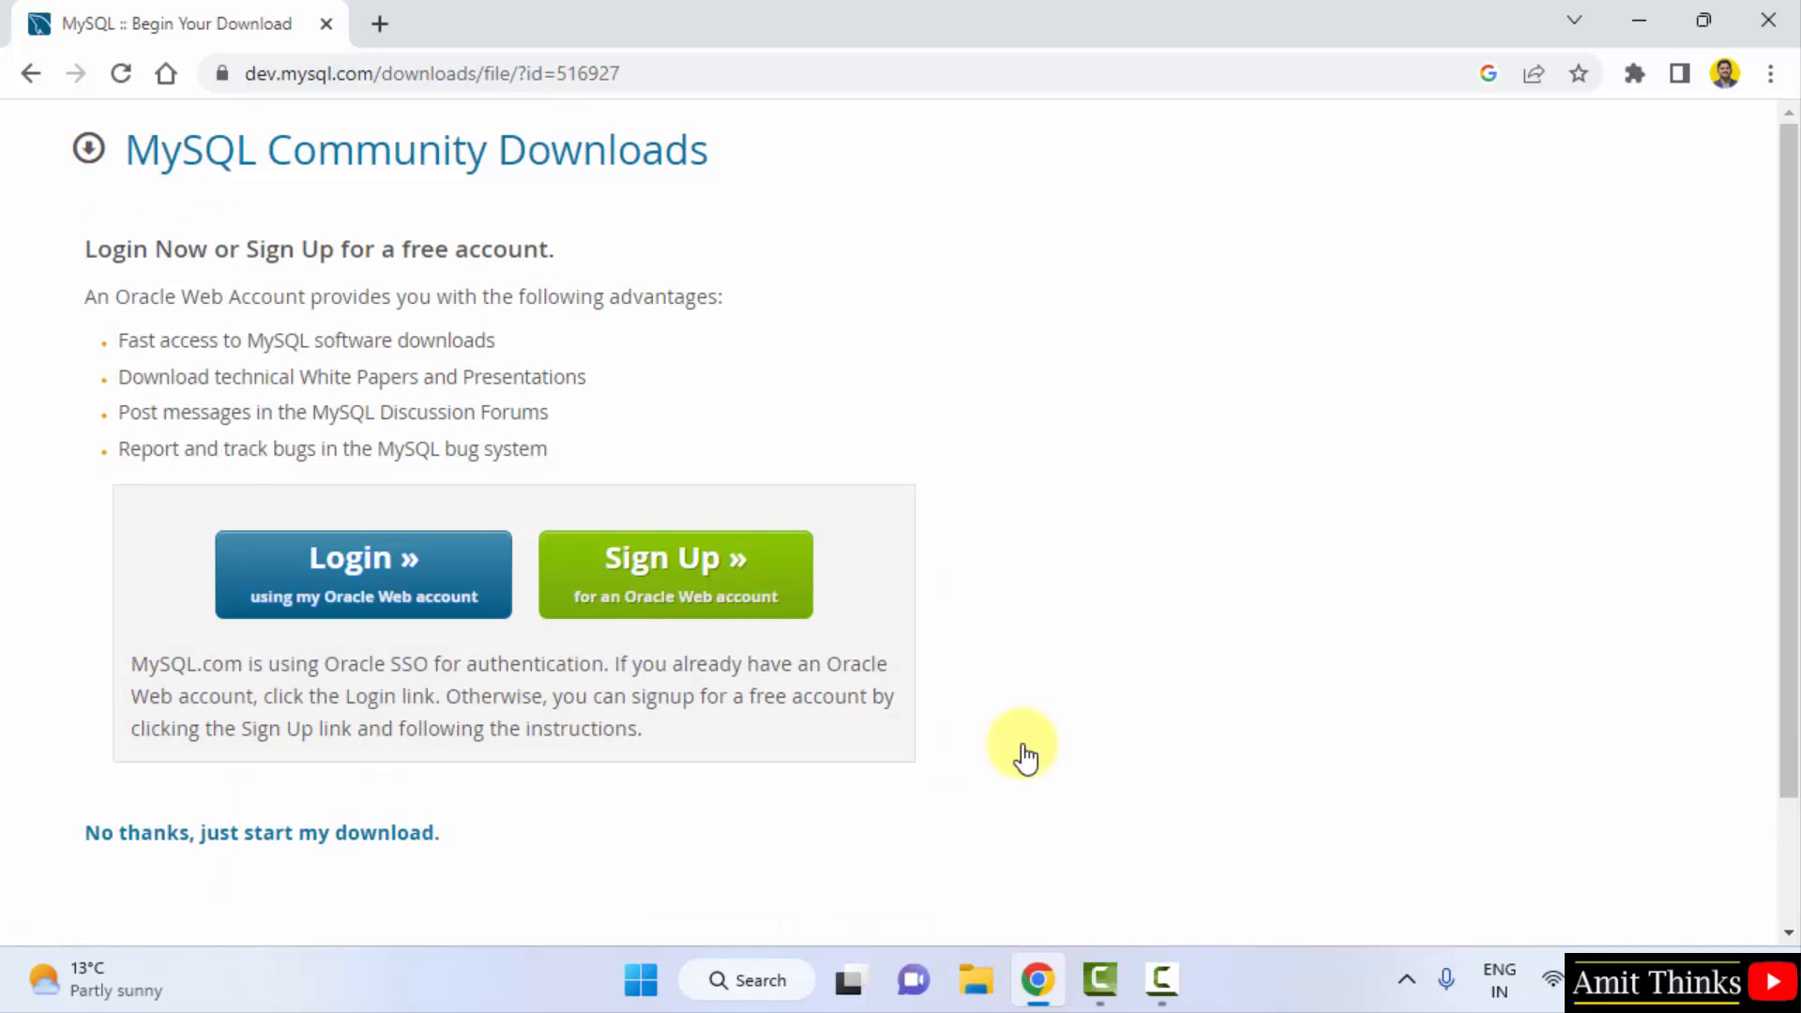
pyautogui.click(370, 853)
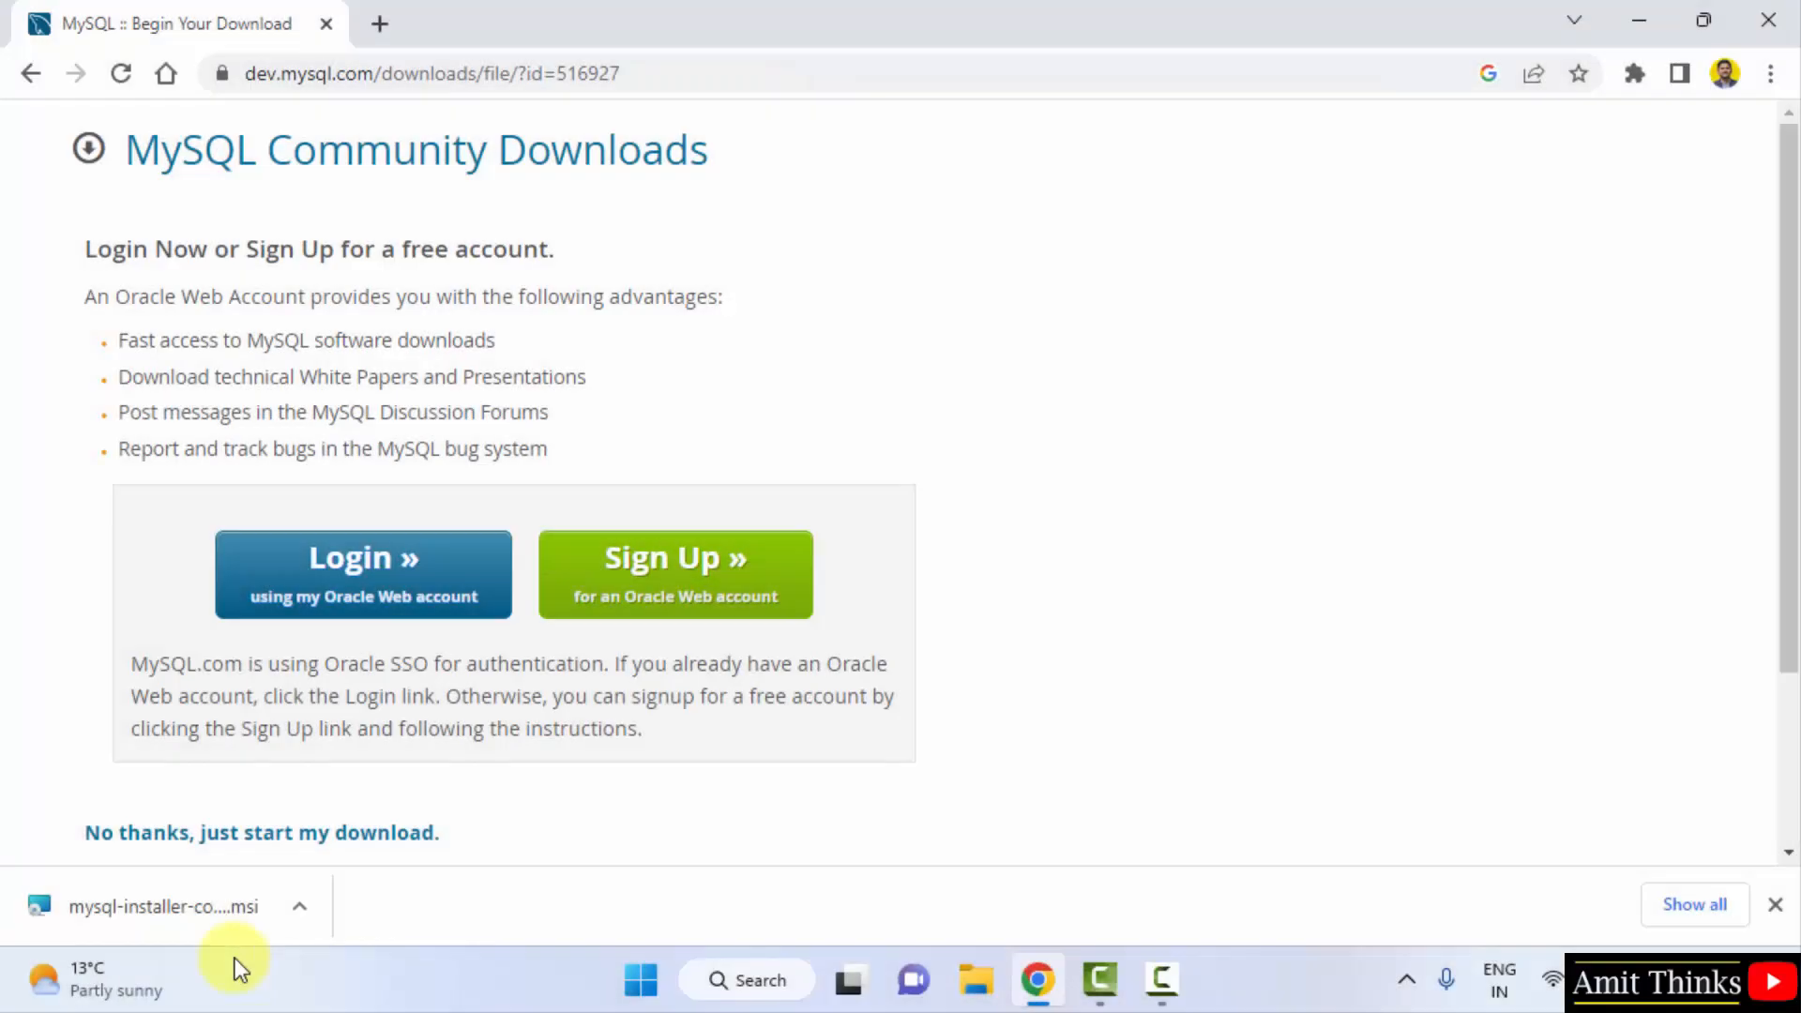
pyautogui.click(246, 928)
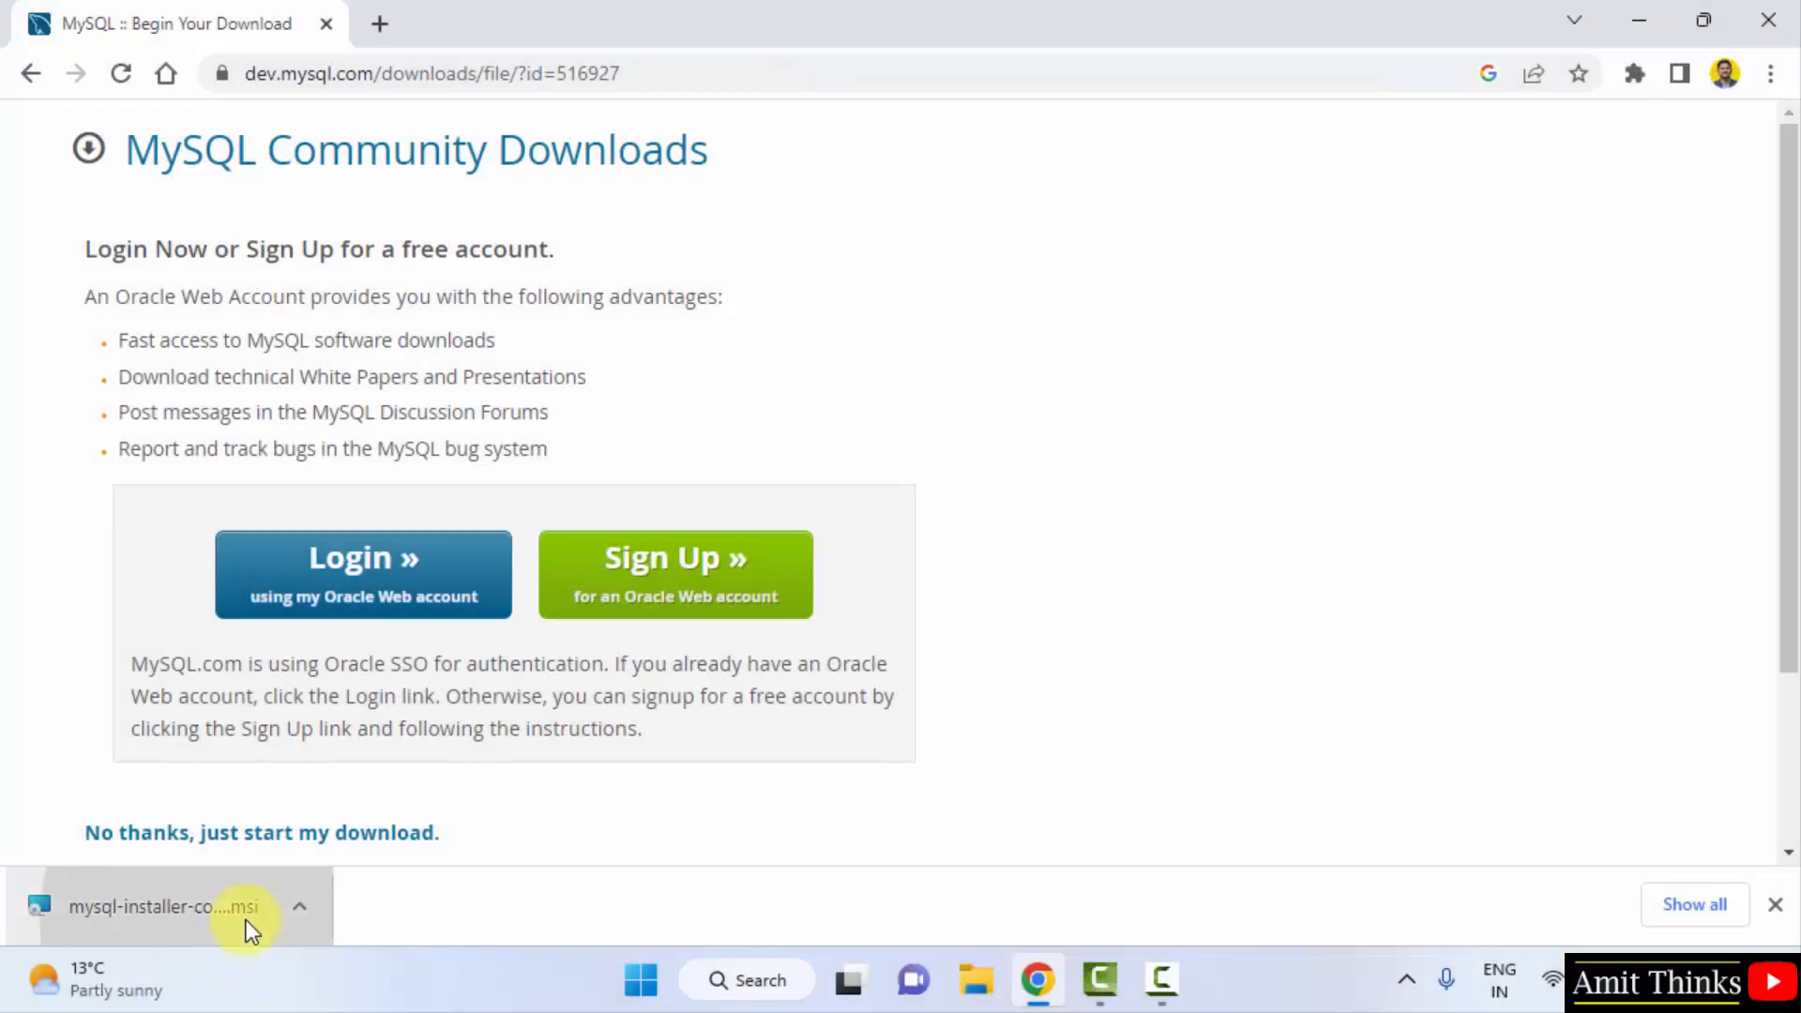
# - Minimize Chrome, then pick the Custom setup type in MySQL Installer and continue
pyautogui.click(1658, 2)
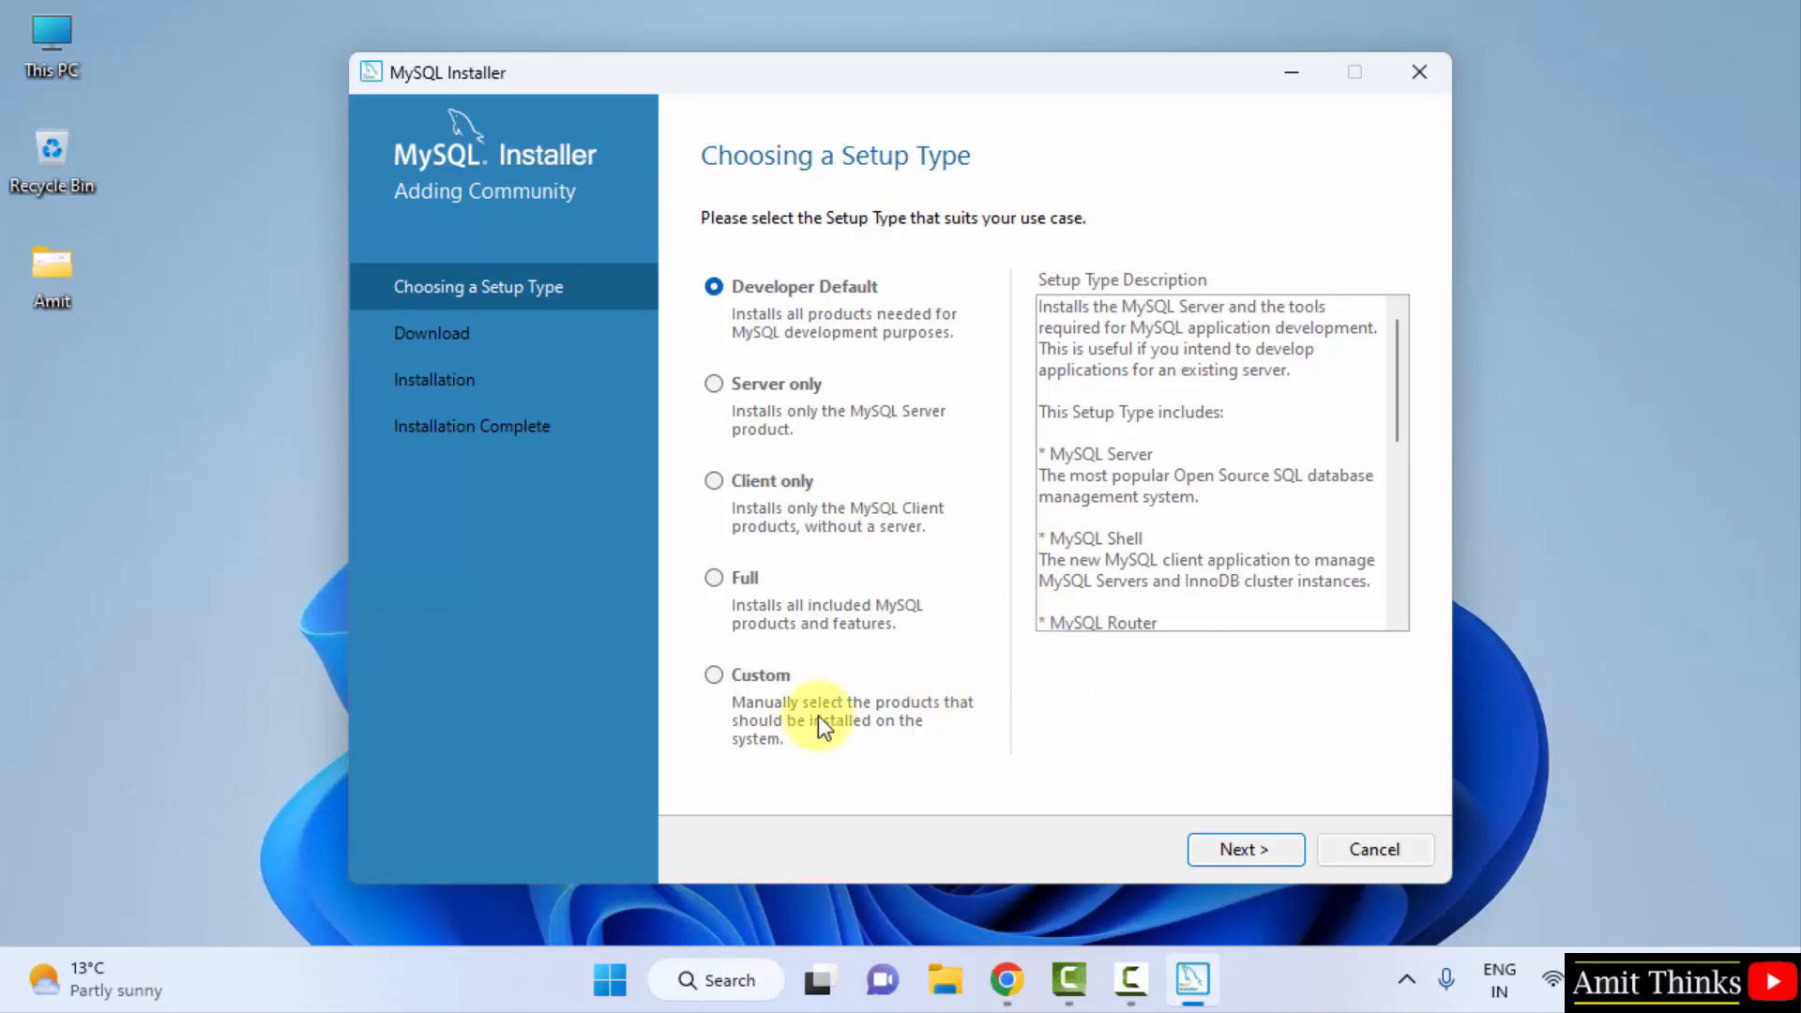
pyautogui.click(716, 677)
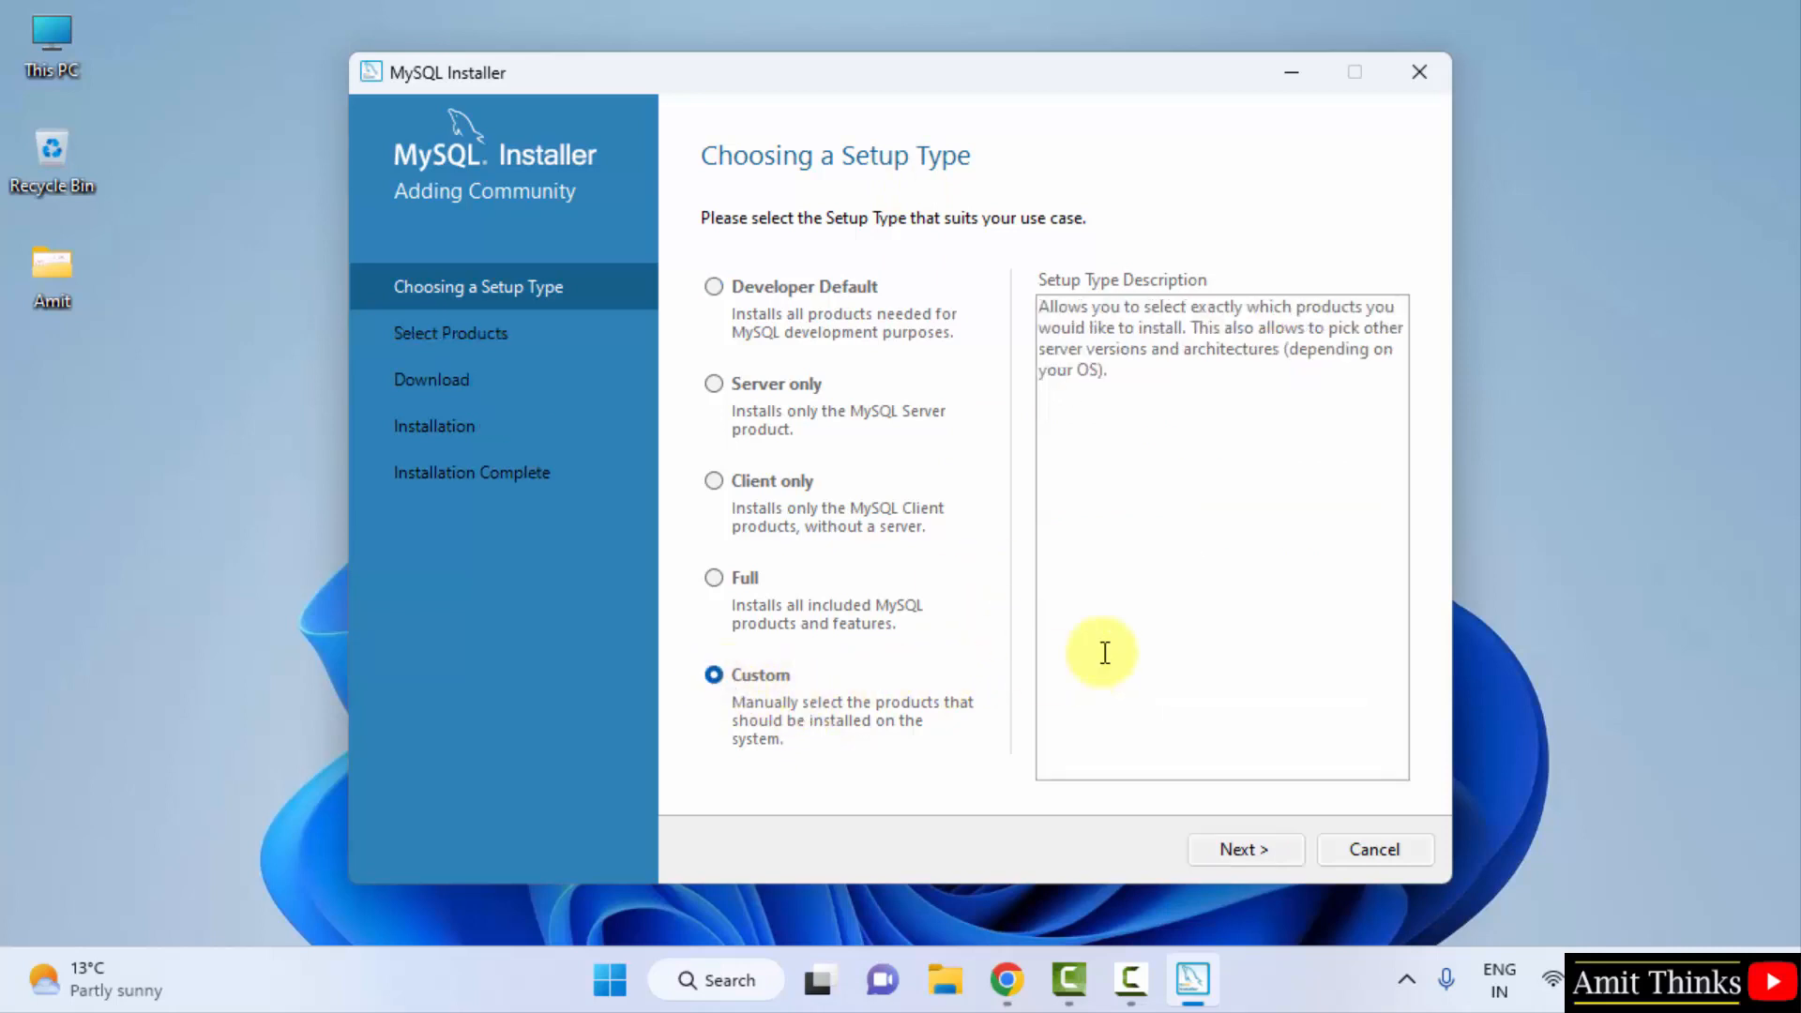
pyautogui.click(1270, 846)
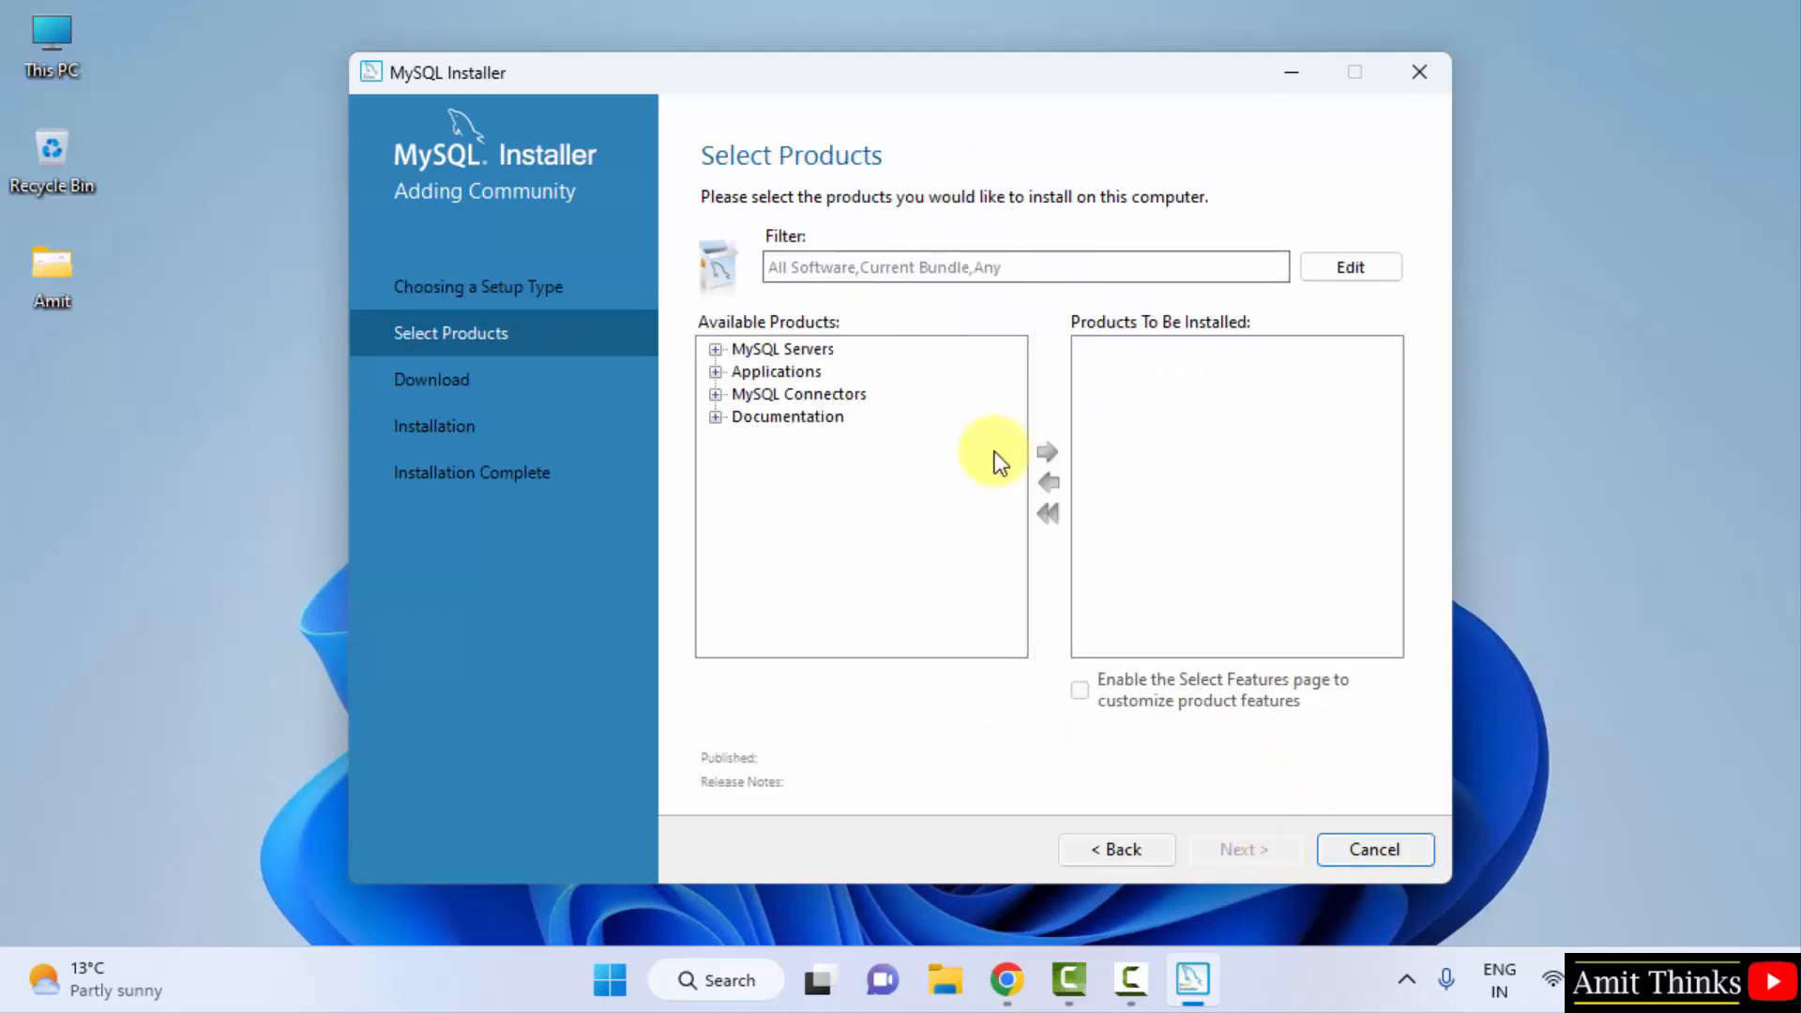
# - Add MySQL Server 8.0.32 - X64 to the products to install
pyautogui.click(769, 351)
pyautogui.click(714, 349)
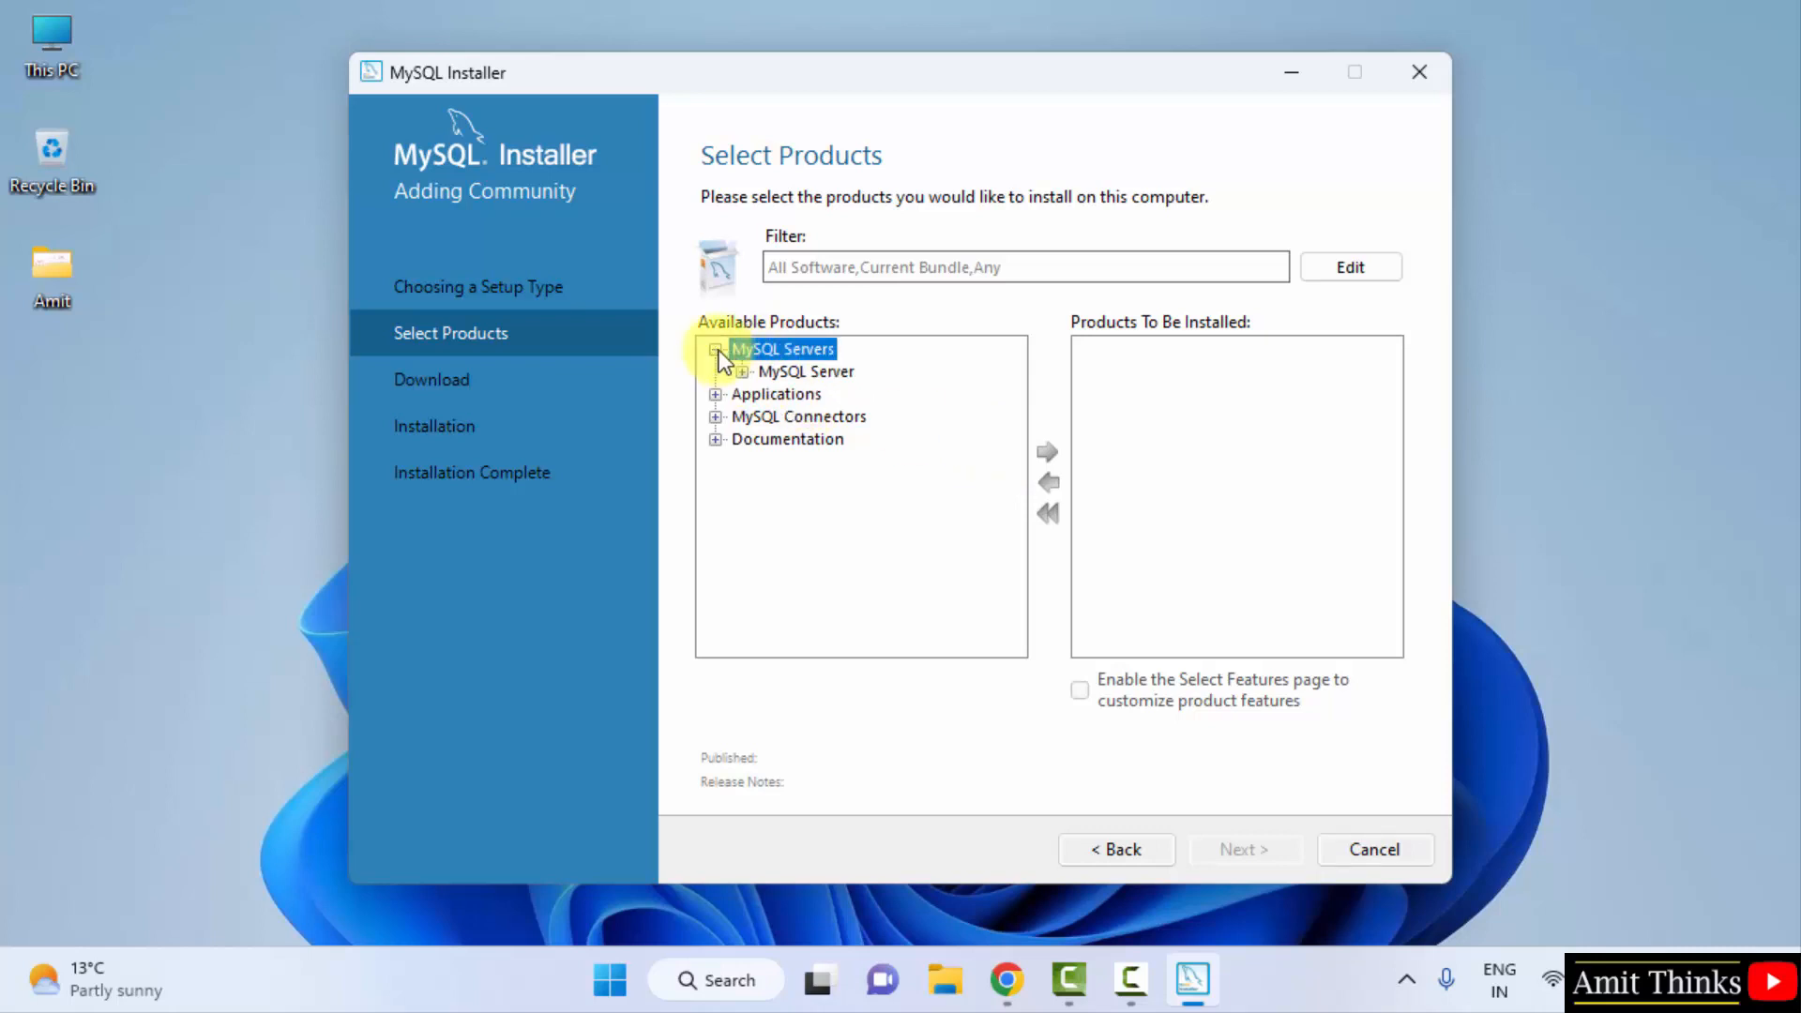
pyautogui.click(830, 371)
pyautogui.click(742, 372)
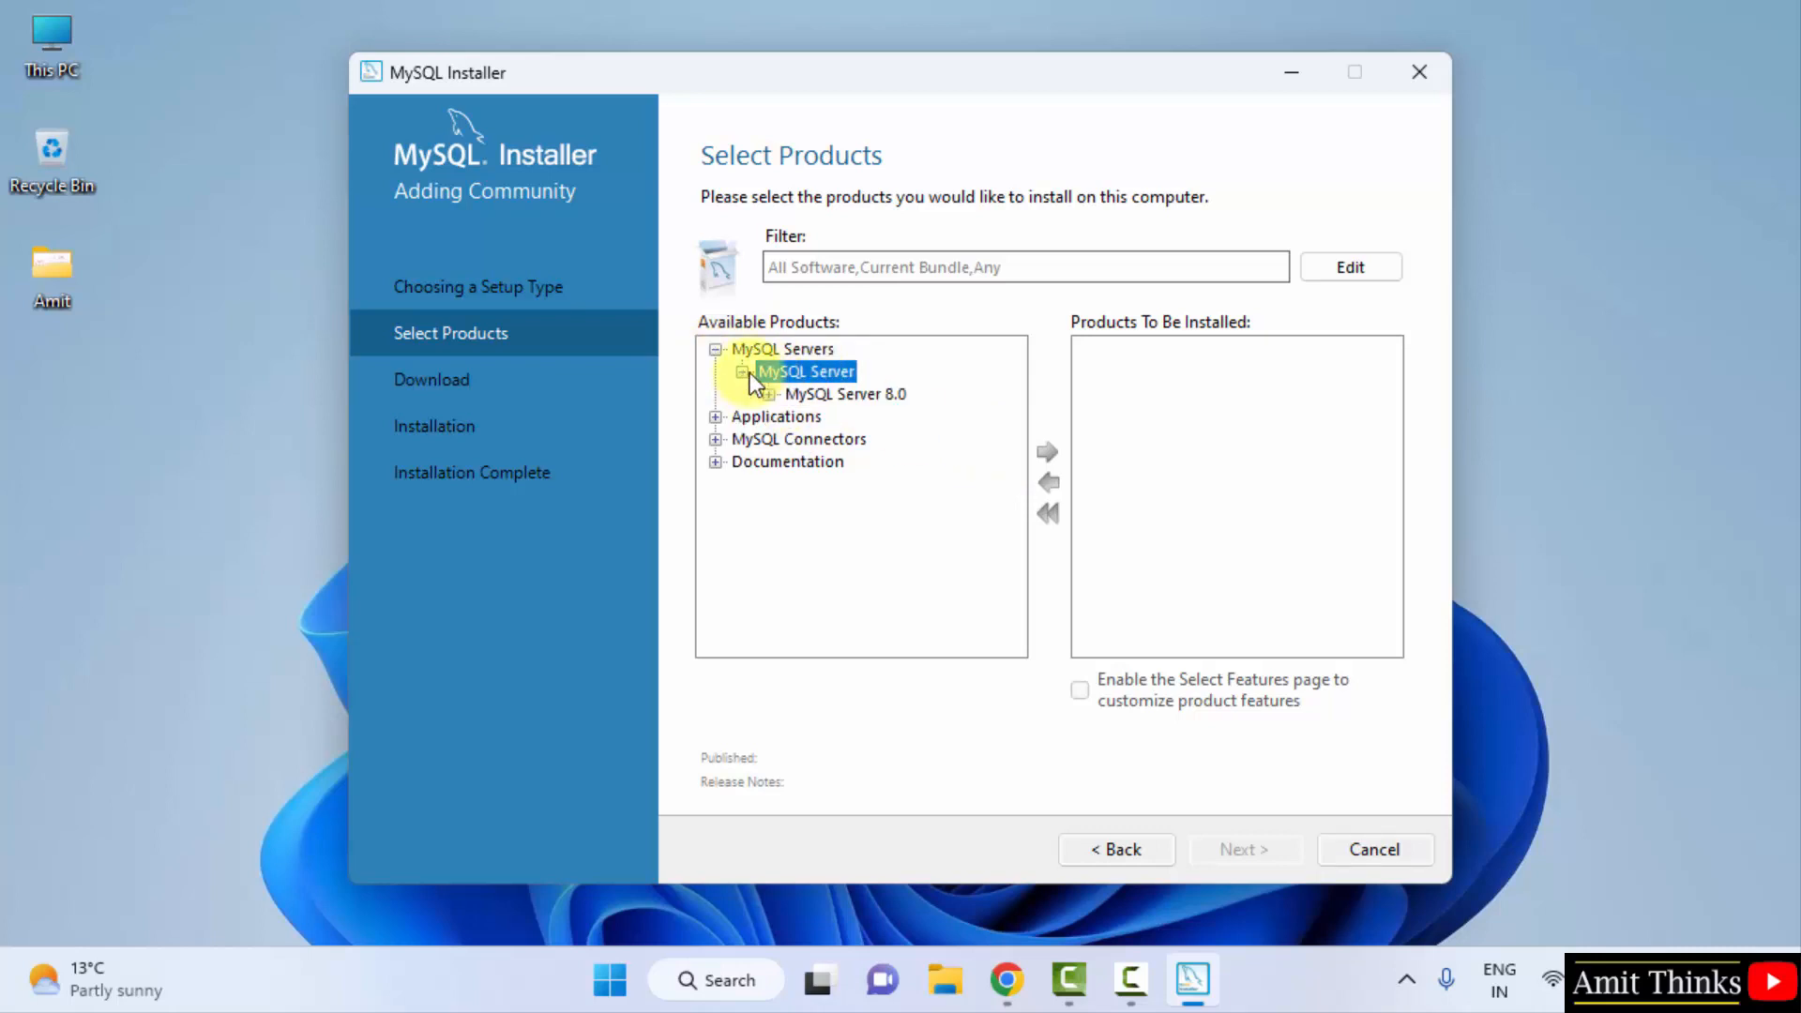
pyautogui.click(768, 395)
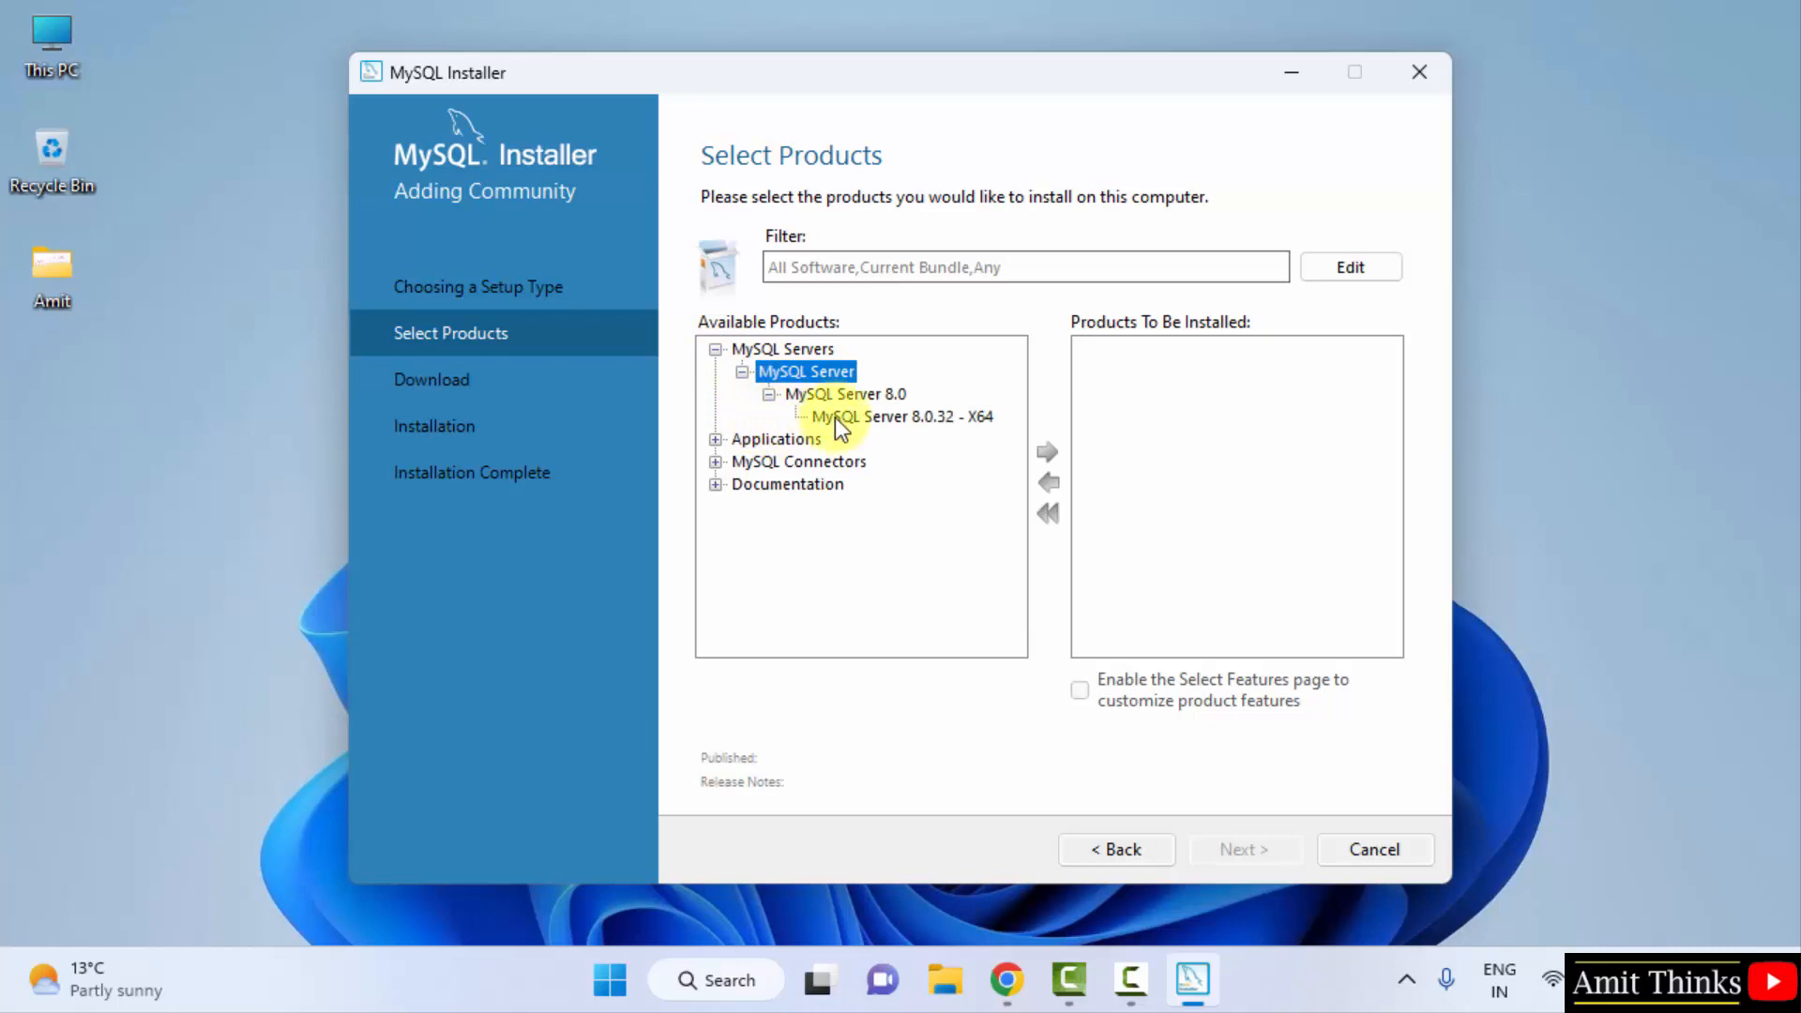
pyautogui.click(914, 416)
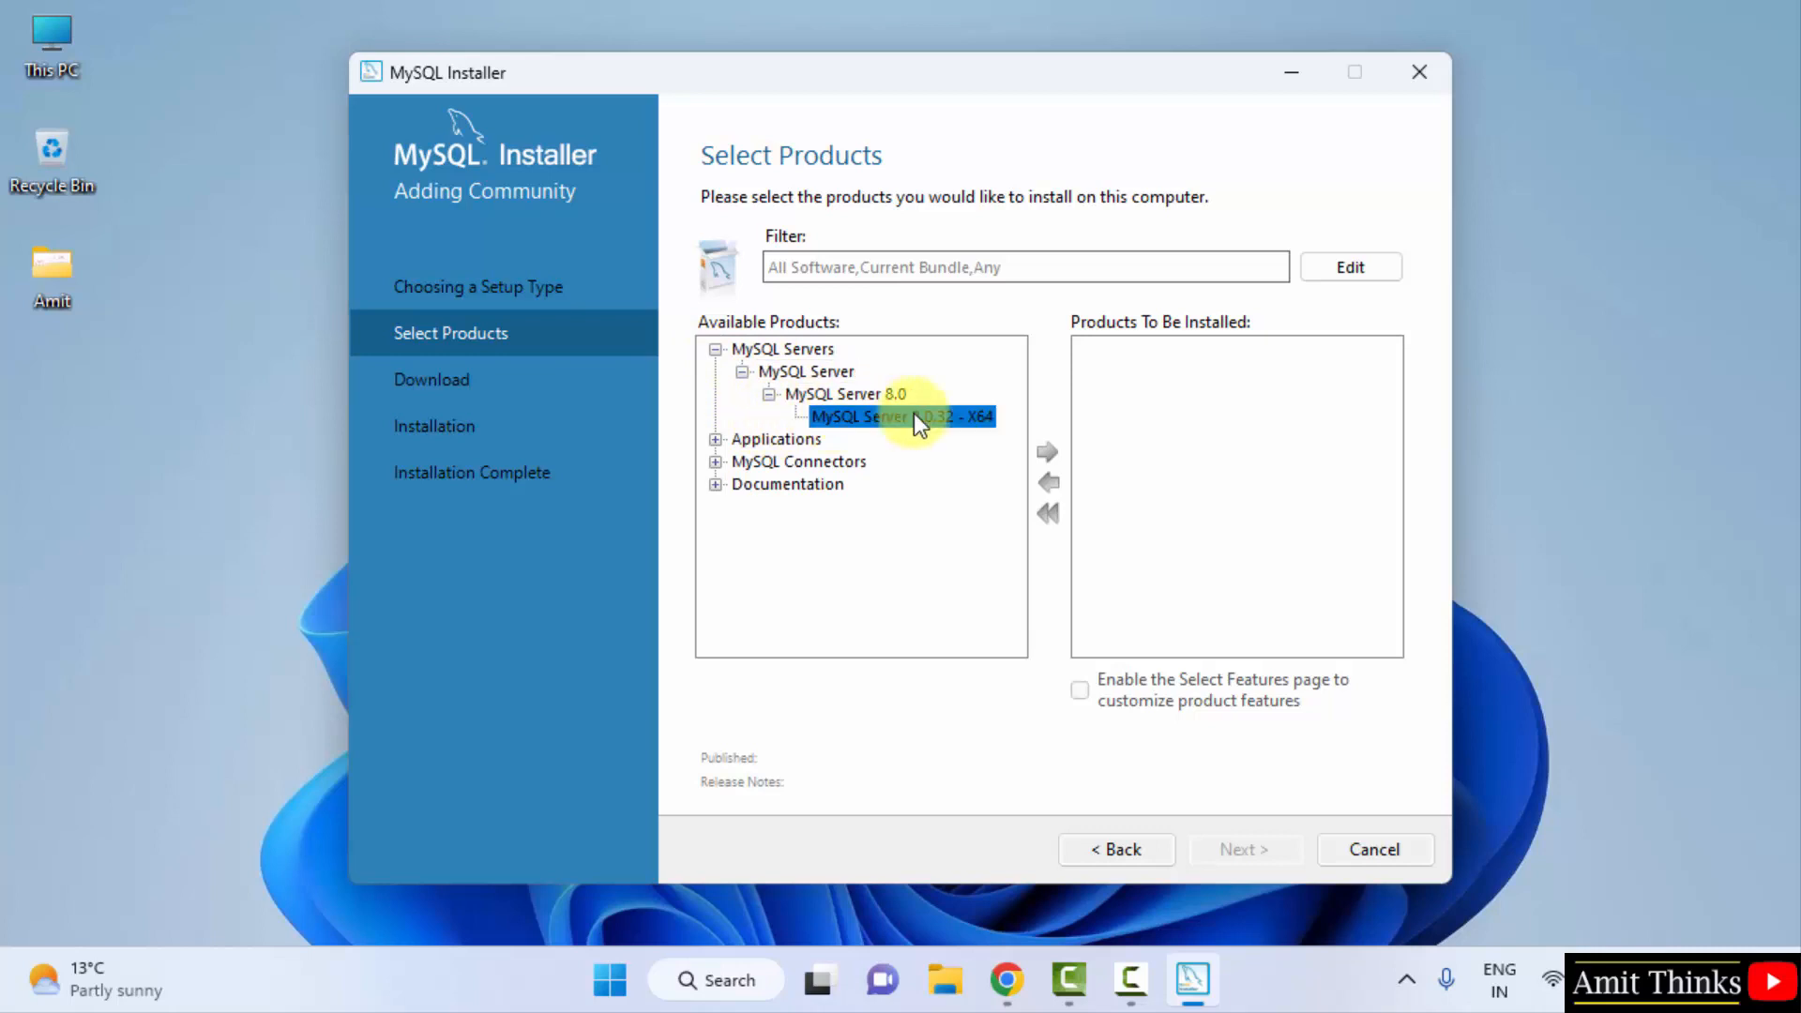
pyautogui.click(1047, 454)
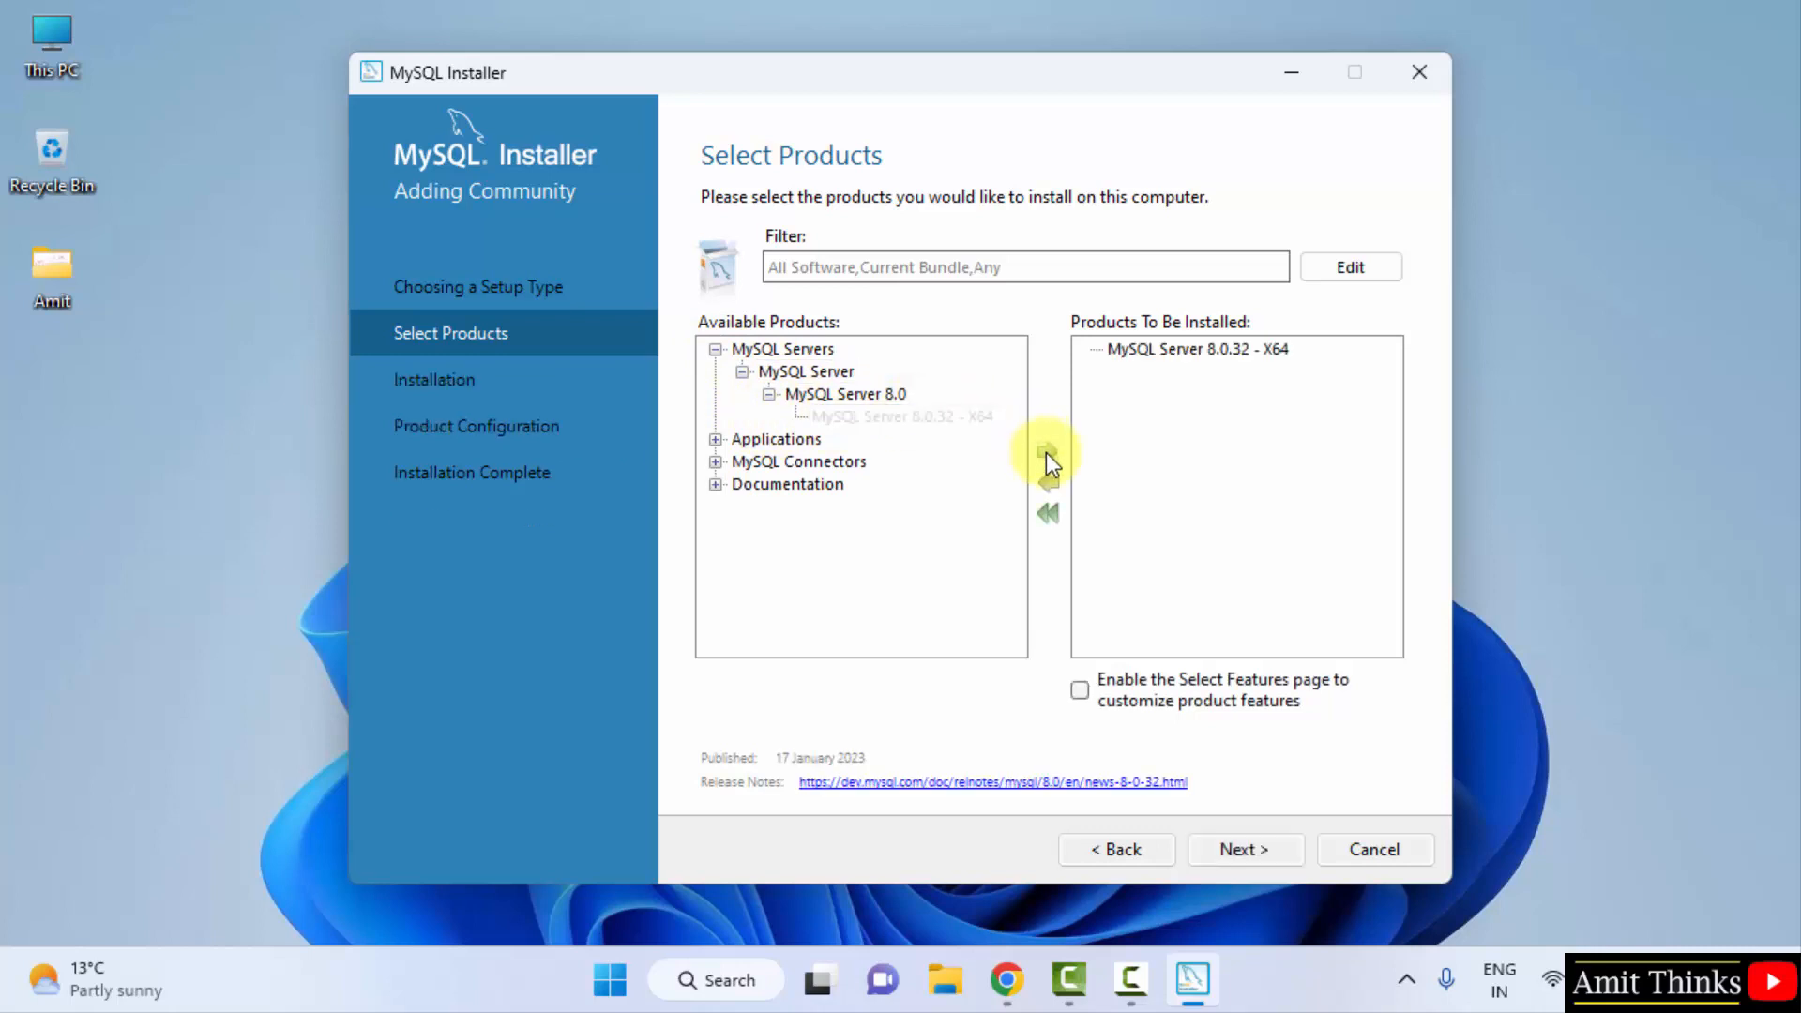
# - Add MySQL Workbench 8.0.32 - X64 from Applications to the install list
pyautogui.click(716, 439)
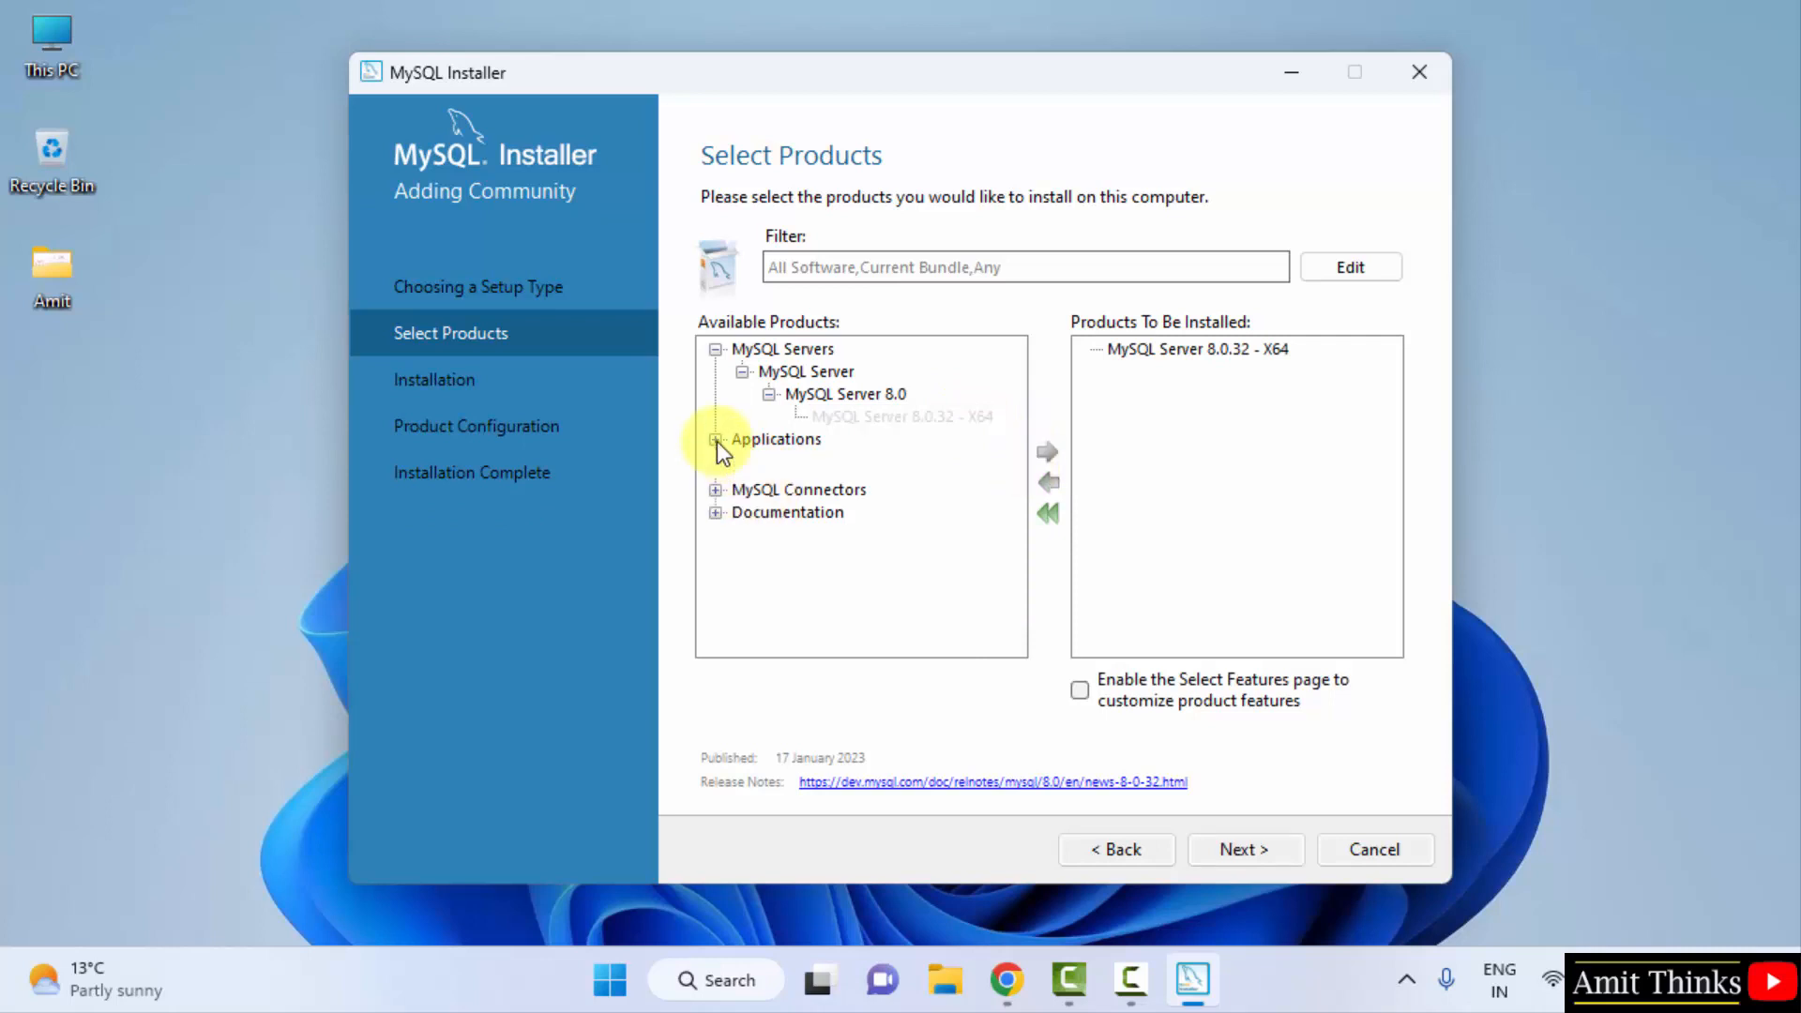
pyautogui.click(742, 462)
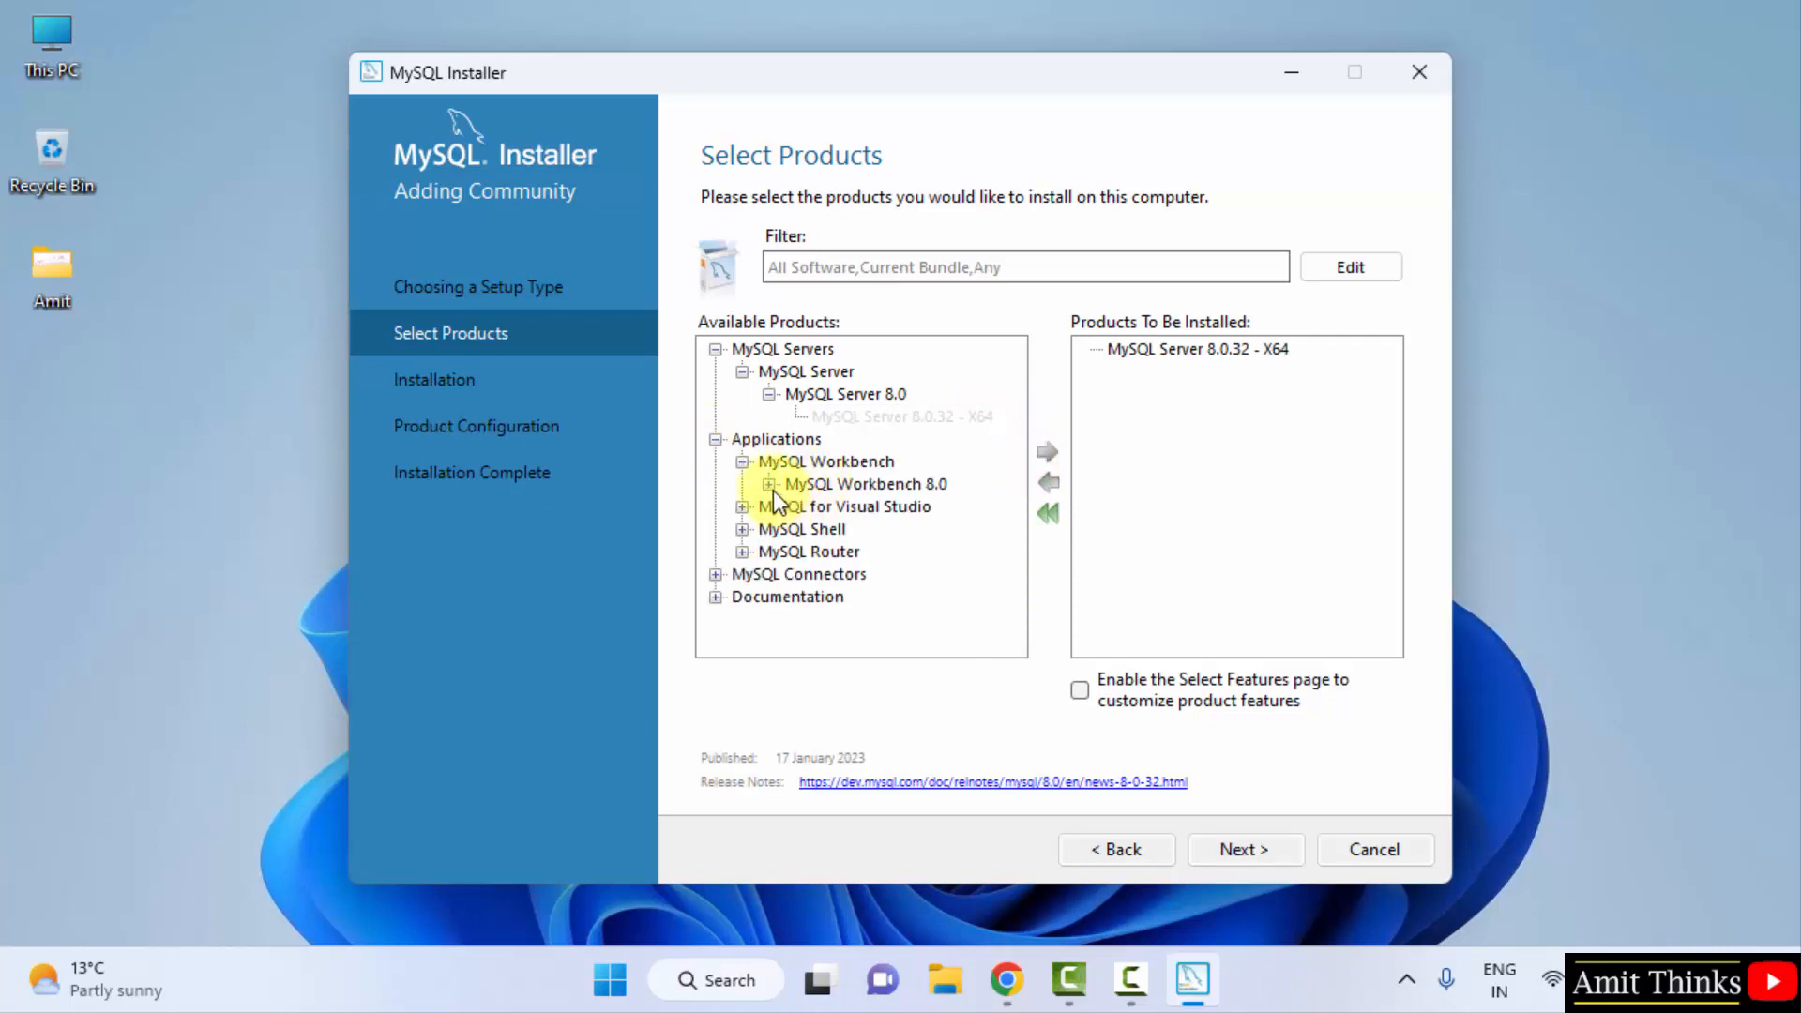
pyautogui.click(769, 486)
pyautogui.click(835, 507)
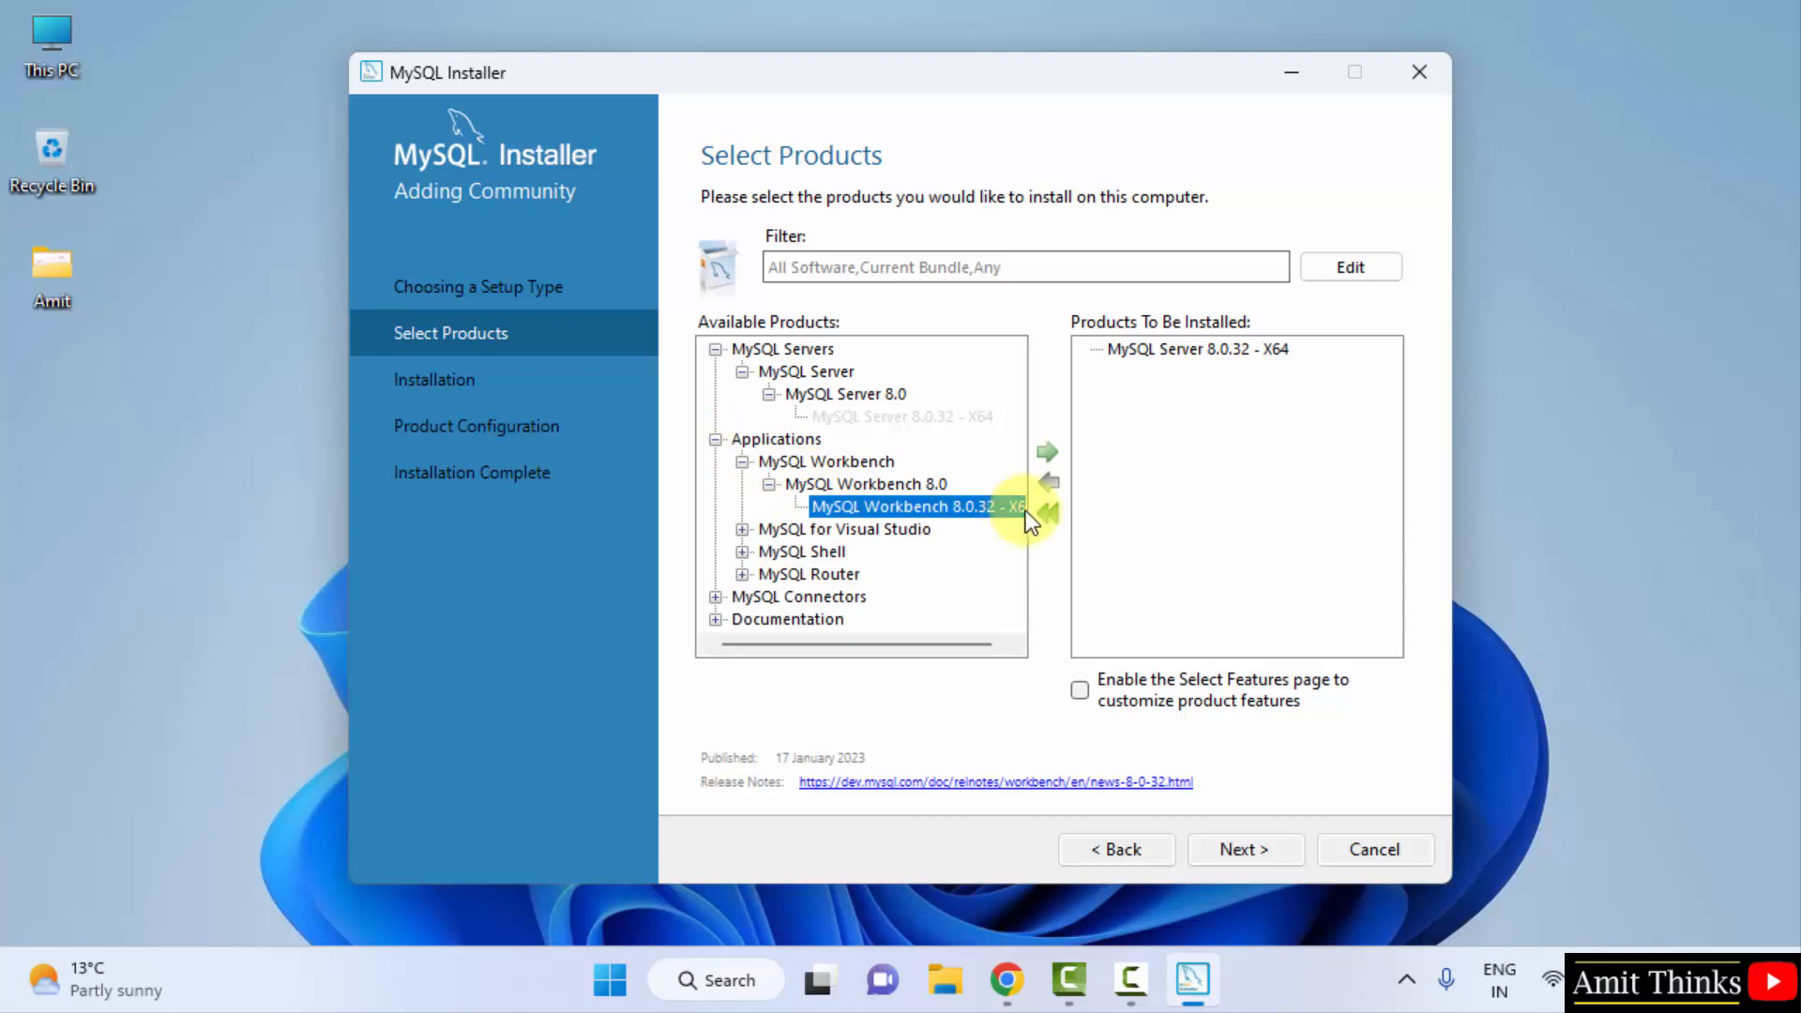
pyautogui.click(1013, 644)
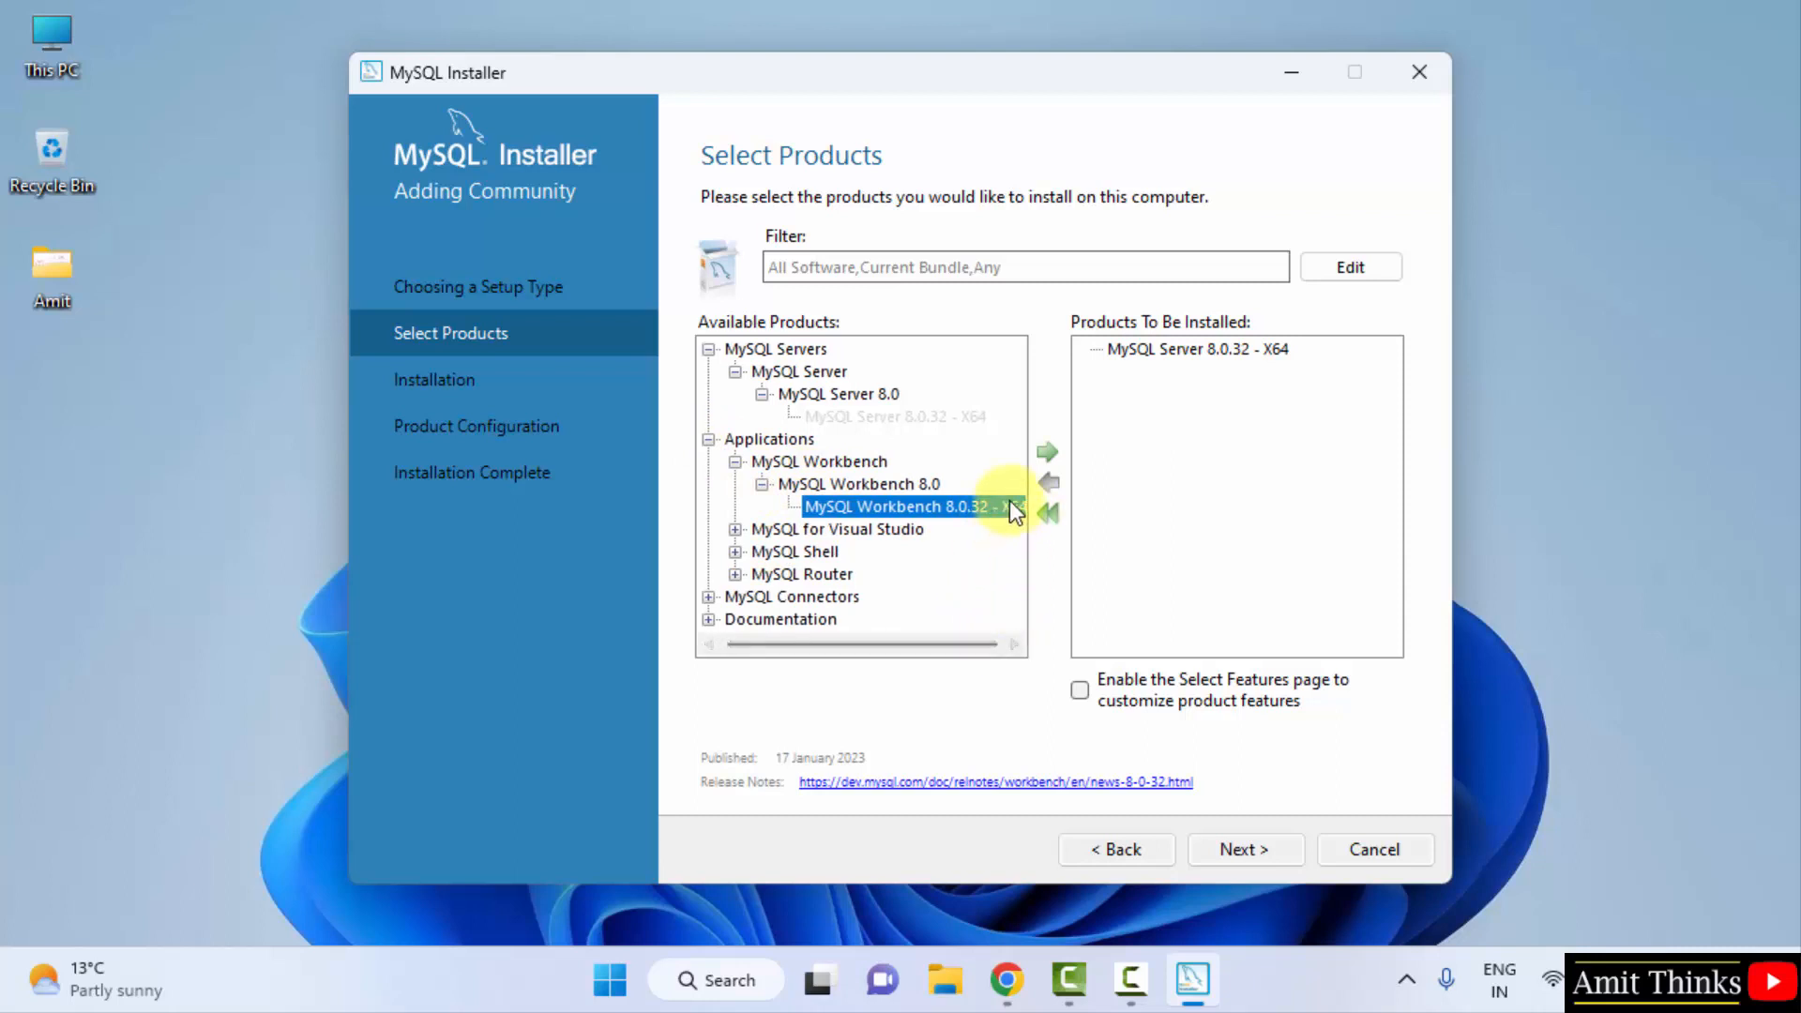
pyautogui.click(1013, 644)
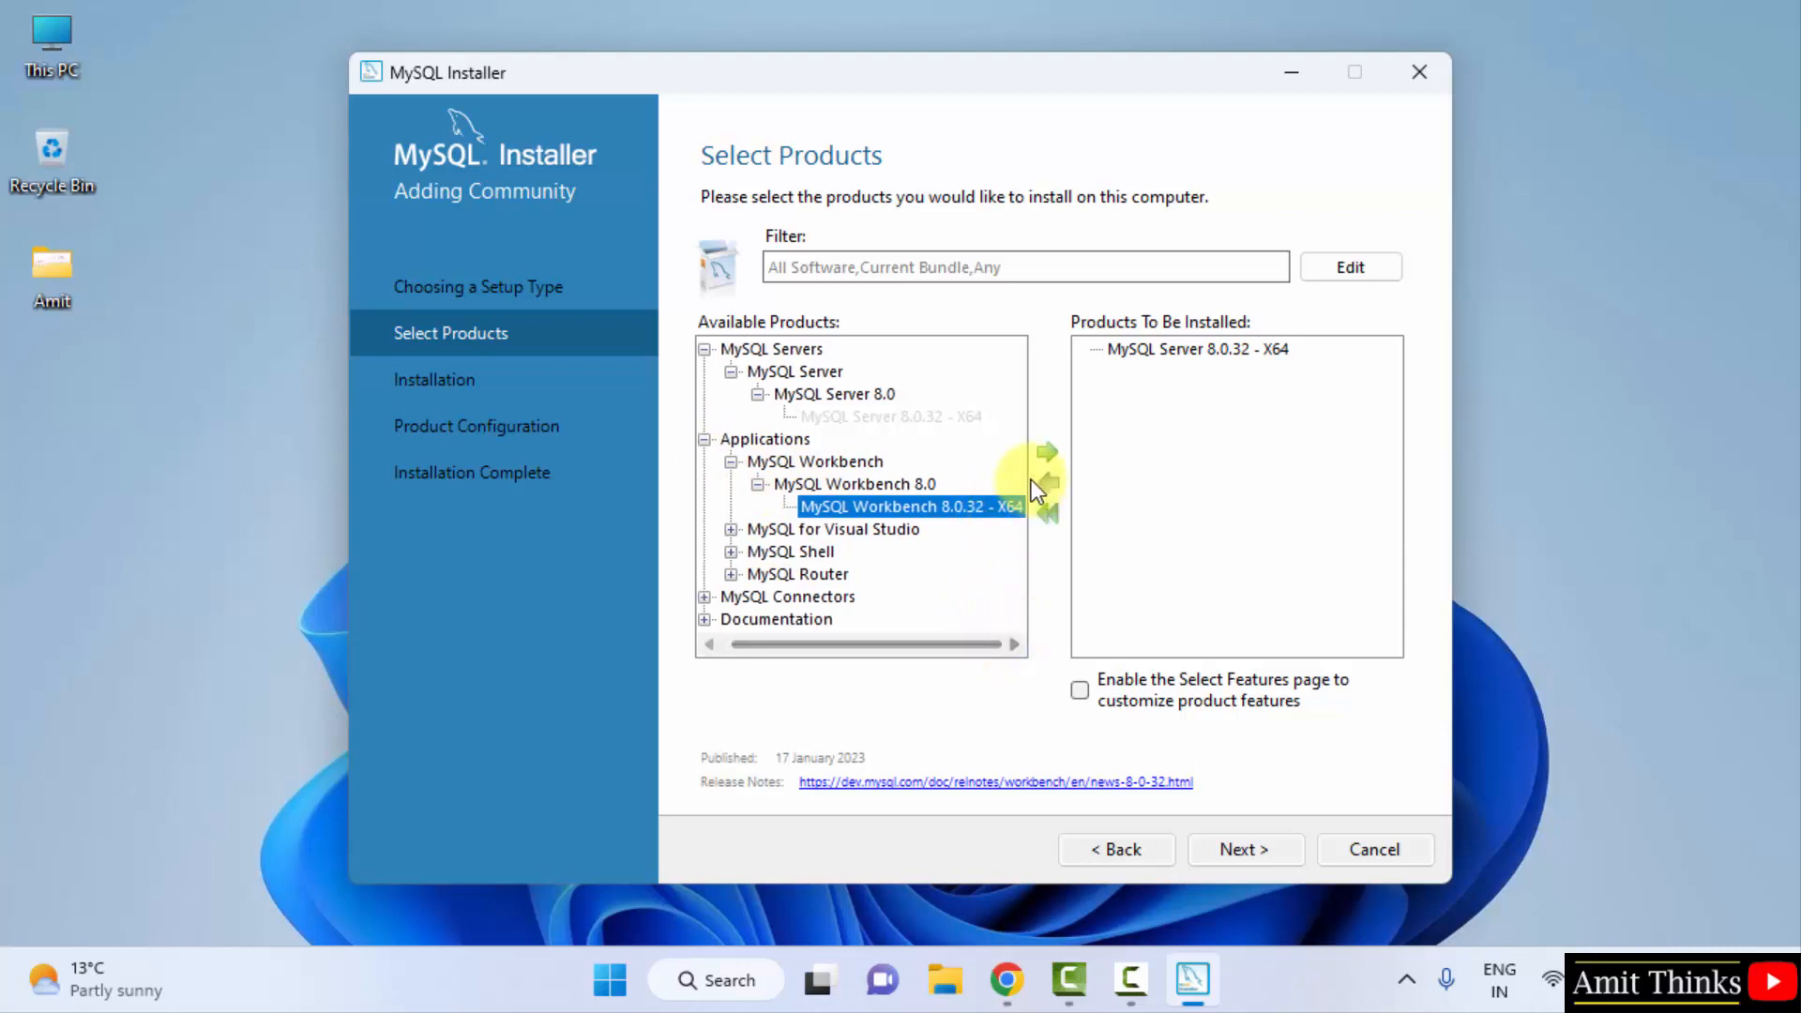
pyautogui.click(1049, 450)
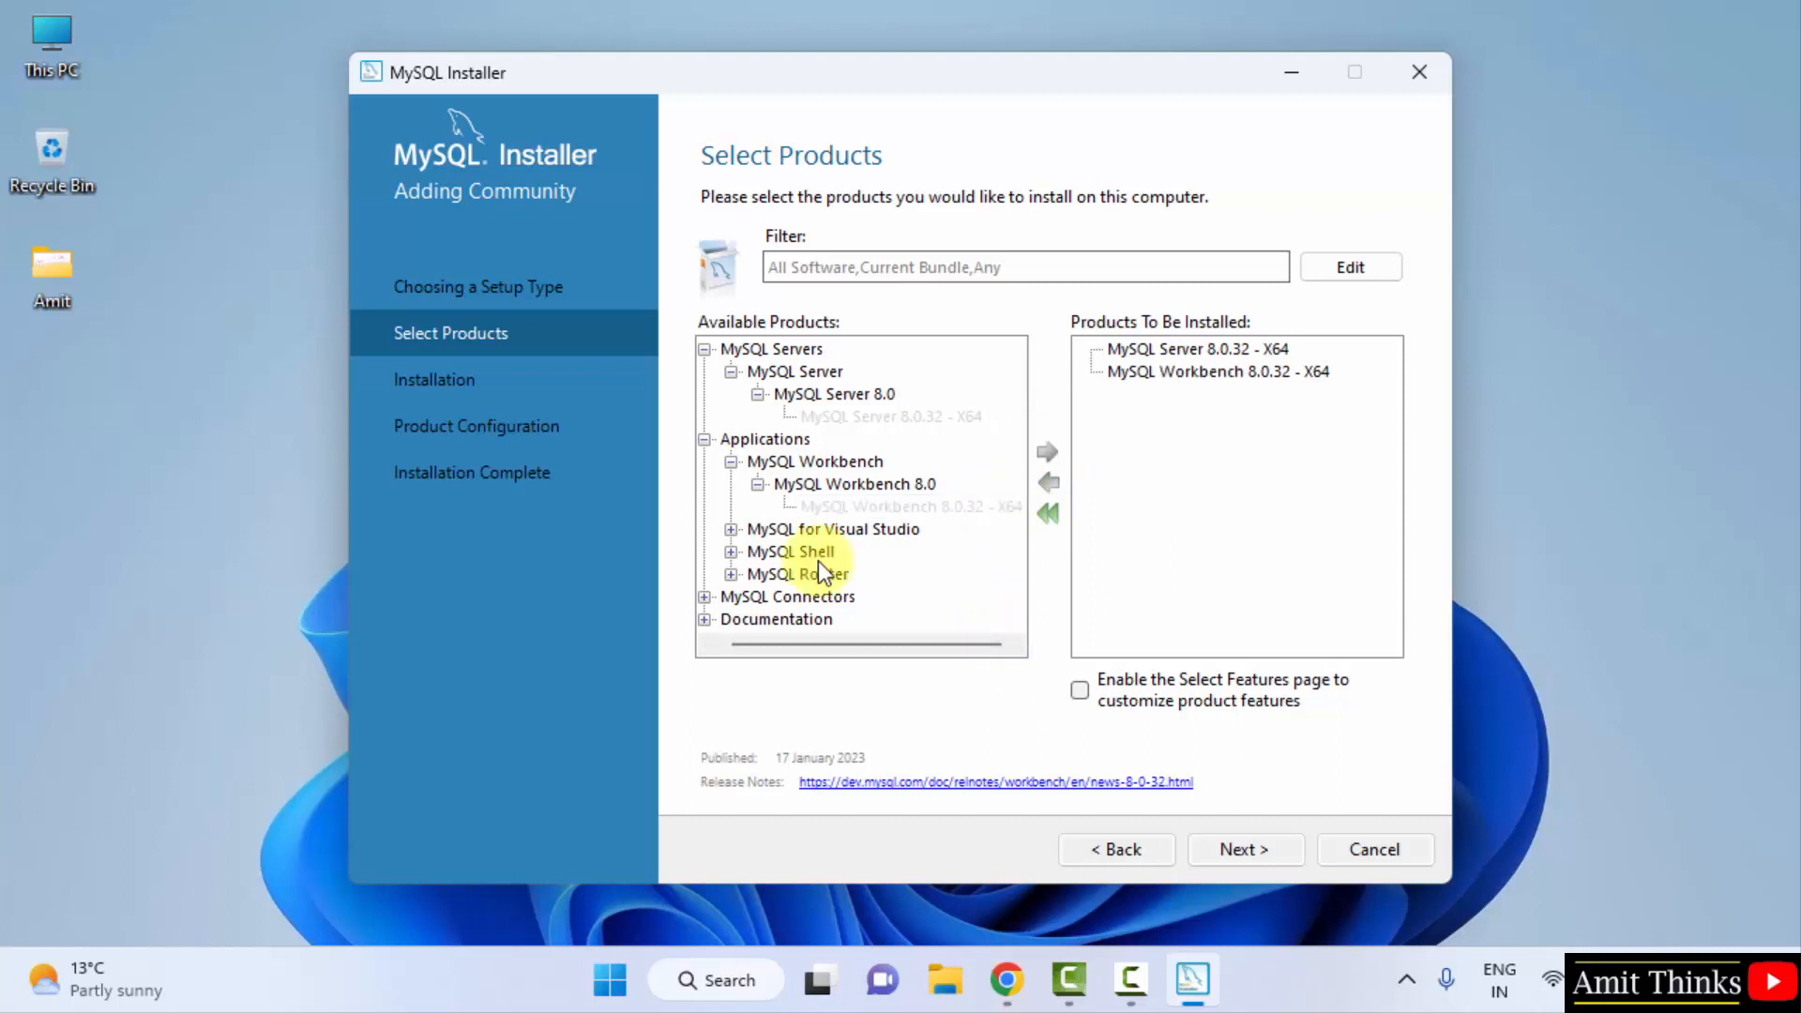
# - Add MySQL Shell 8.0.32 - X64 to the list and proceed to Installation
pyautogui.click(731, 552)
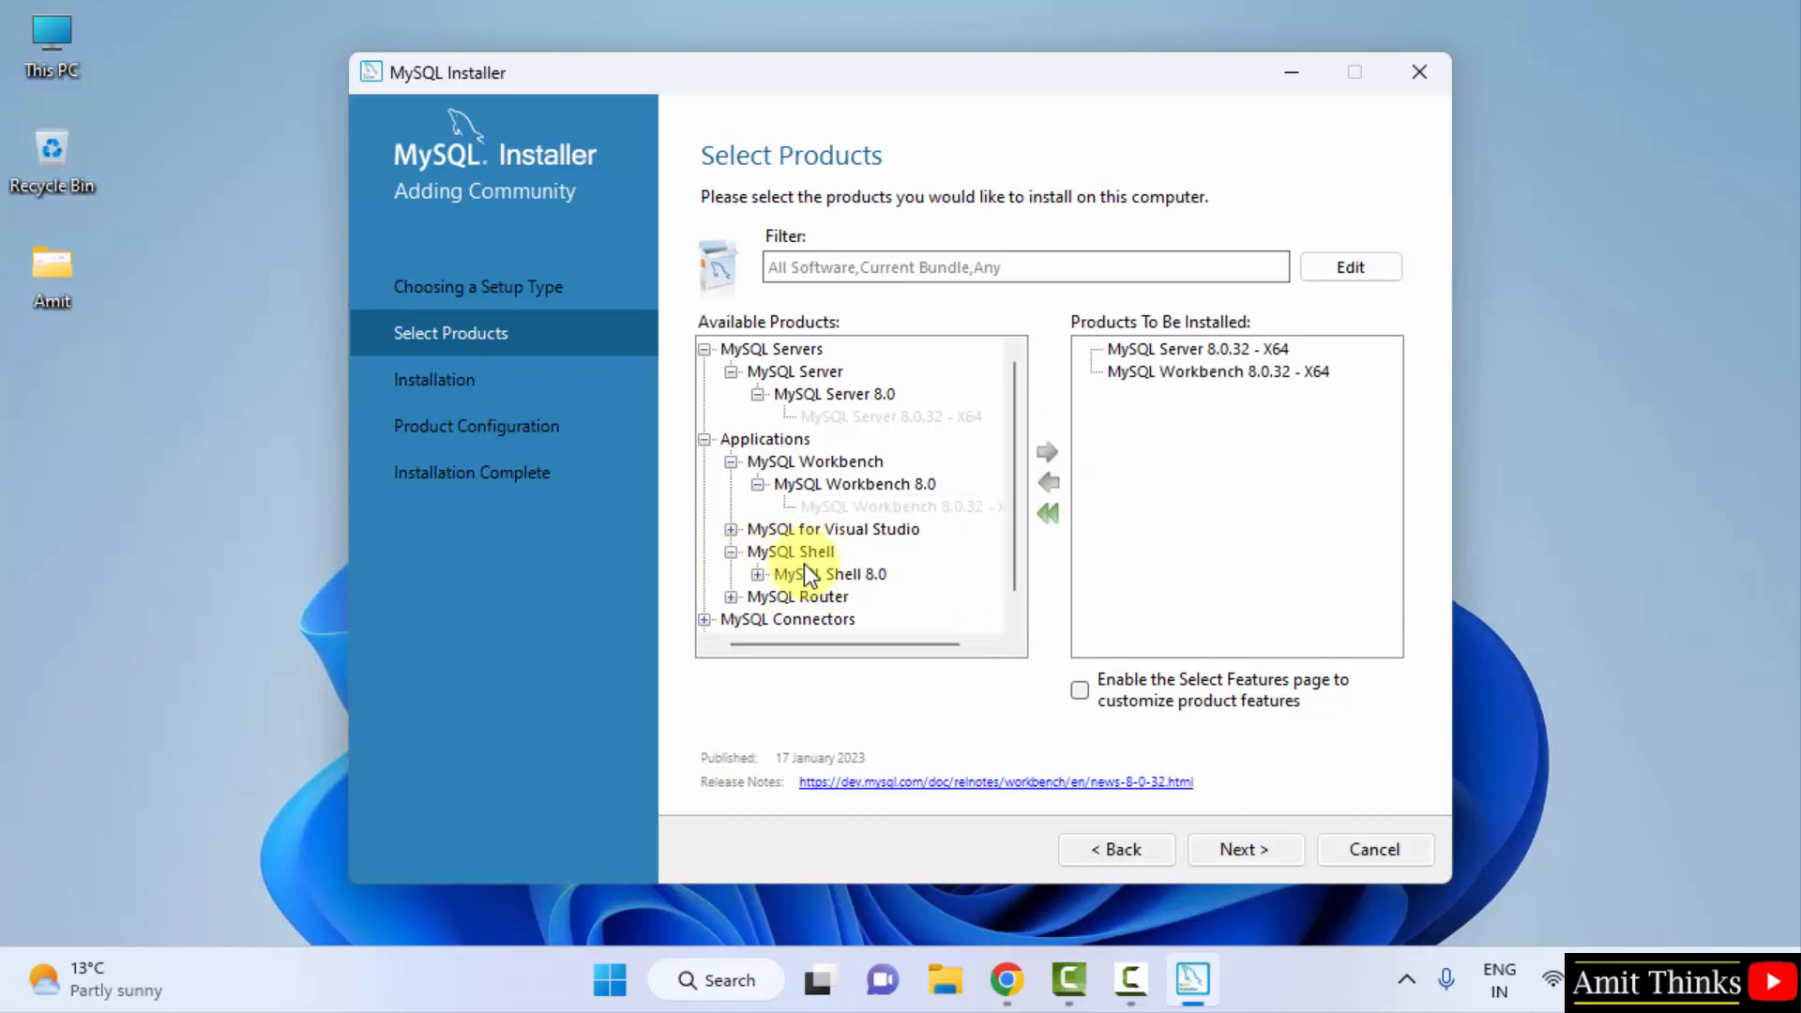
pyautogui.click(757, 574)
pyautogui.click(881, 596)
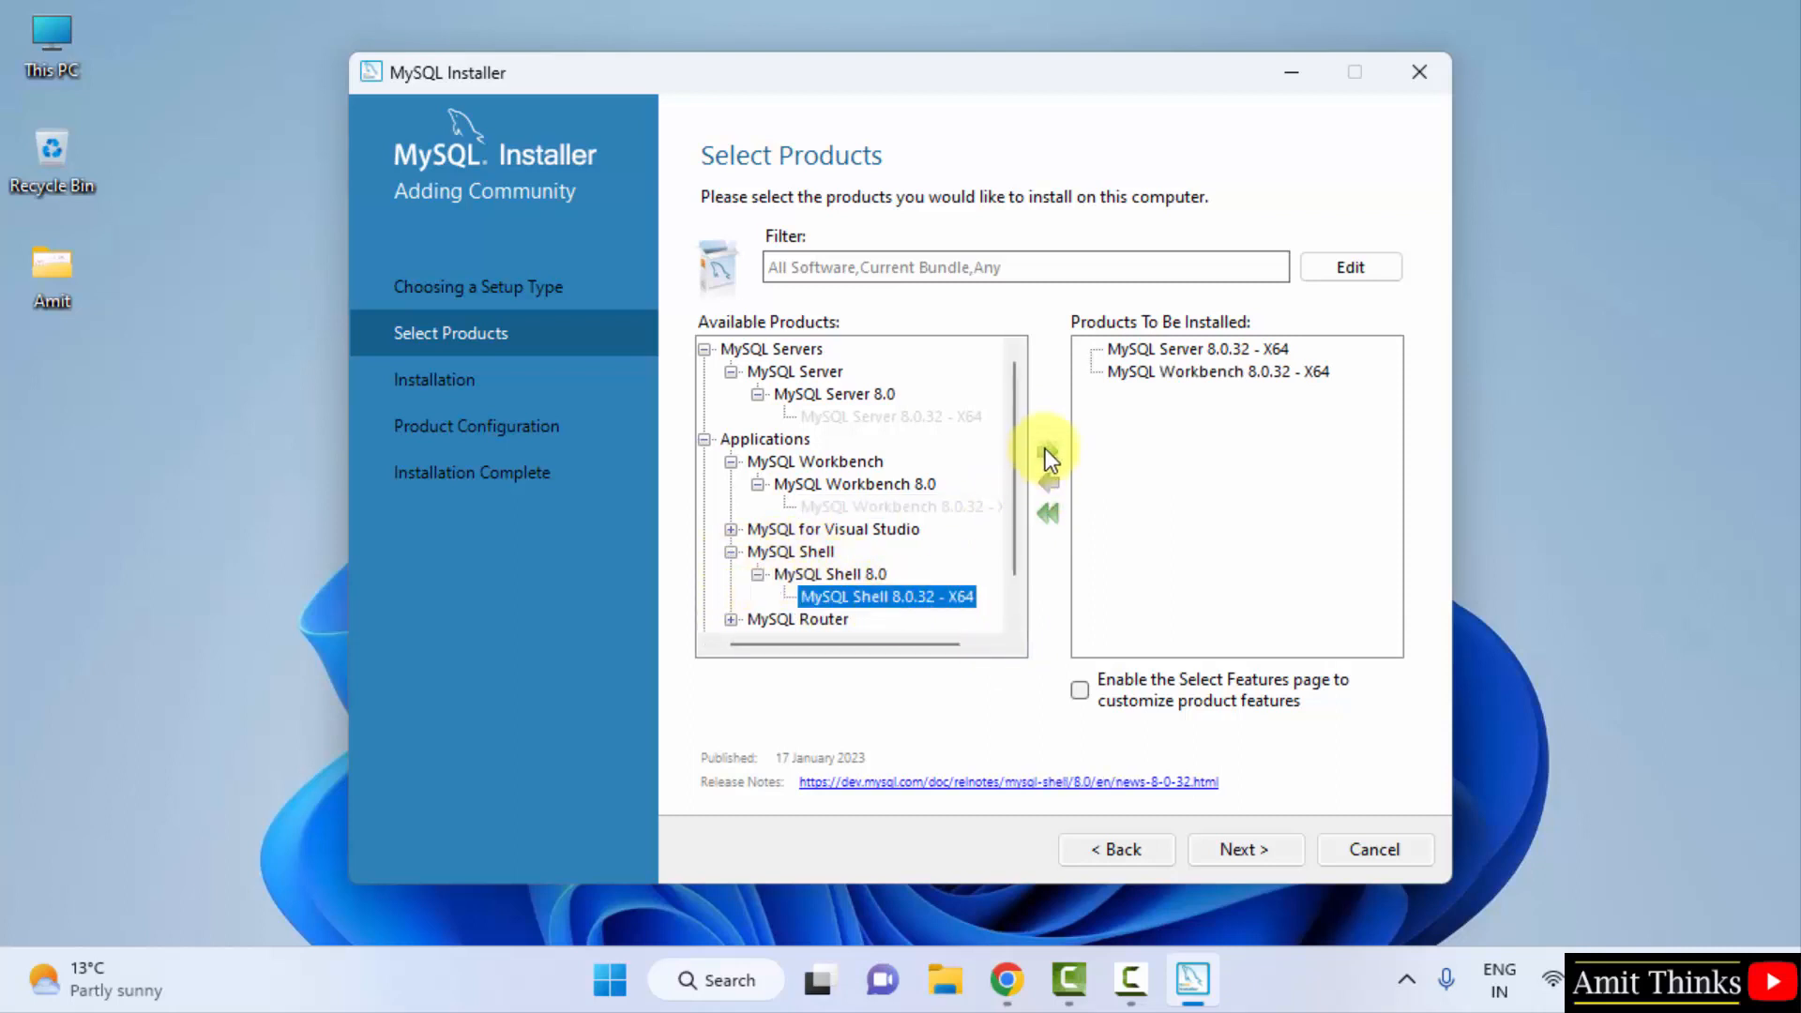
pyautogui.click(1047, 452)
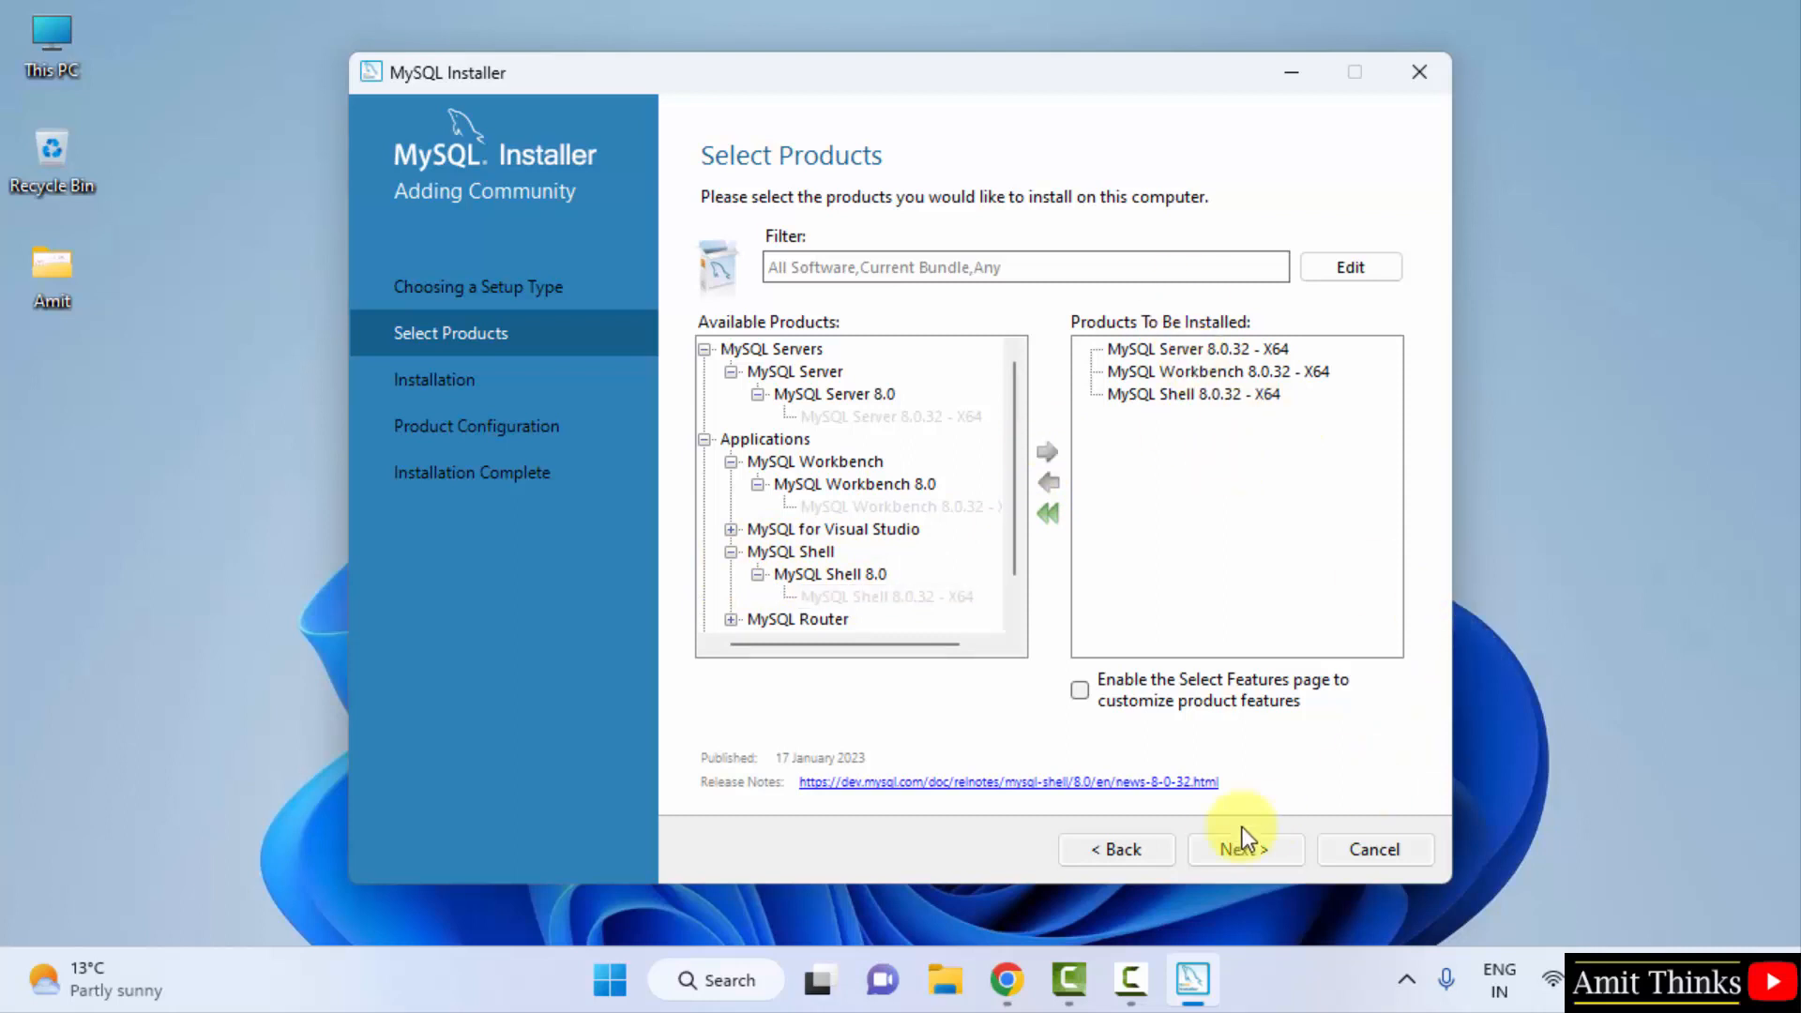
pyautogui.click(1225, 848)
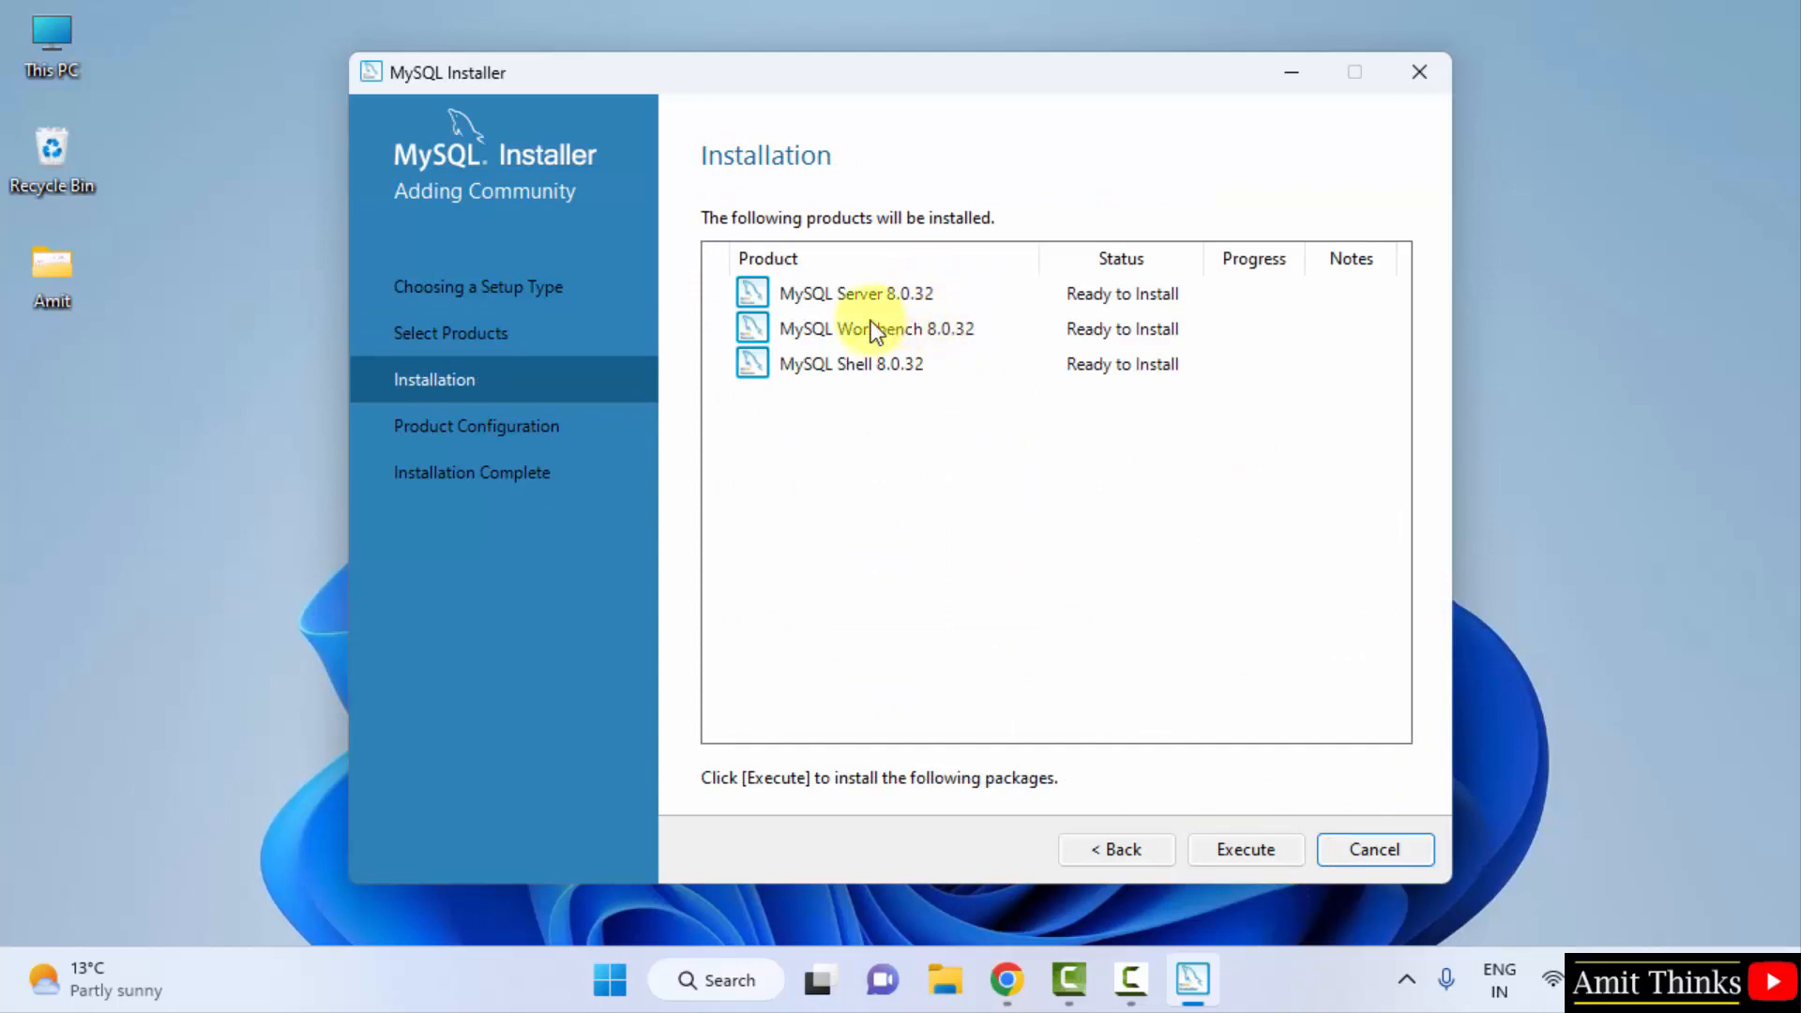
# - Install Server, Workbench and Shell 8.0.32 until all show Complete, then continue
pyautogui.click(1271, 857)
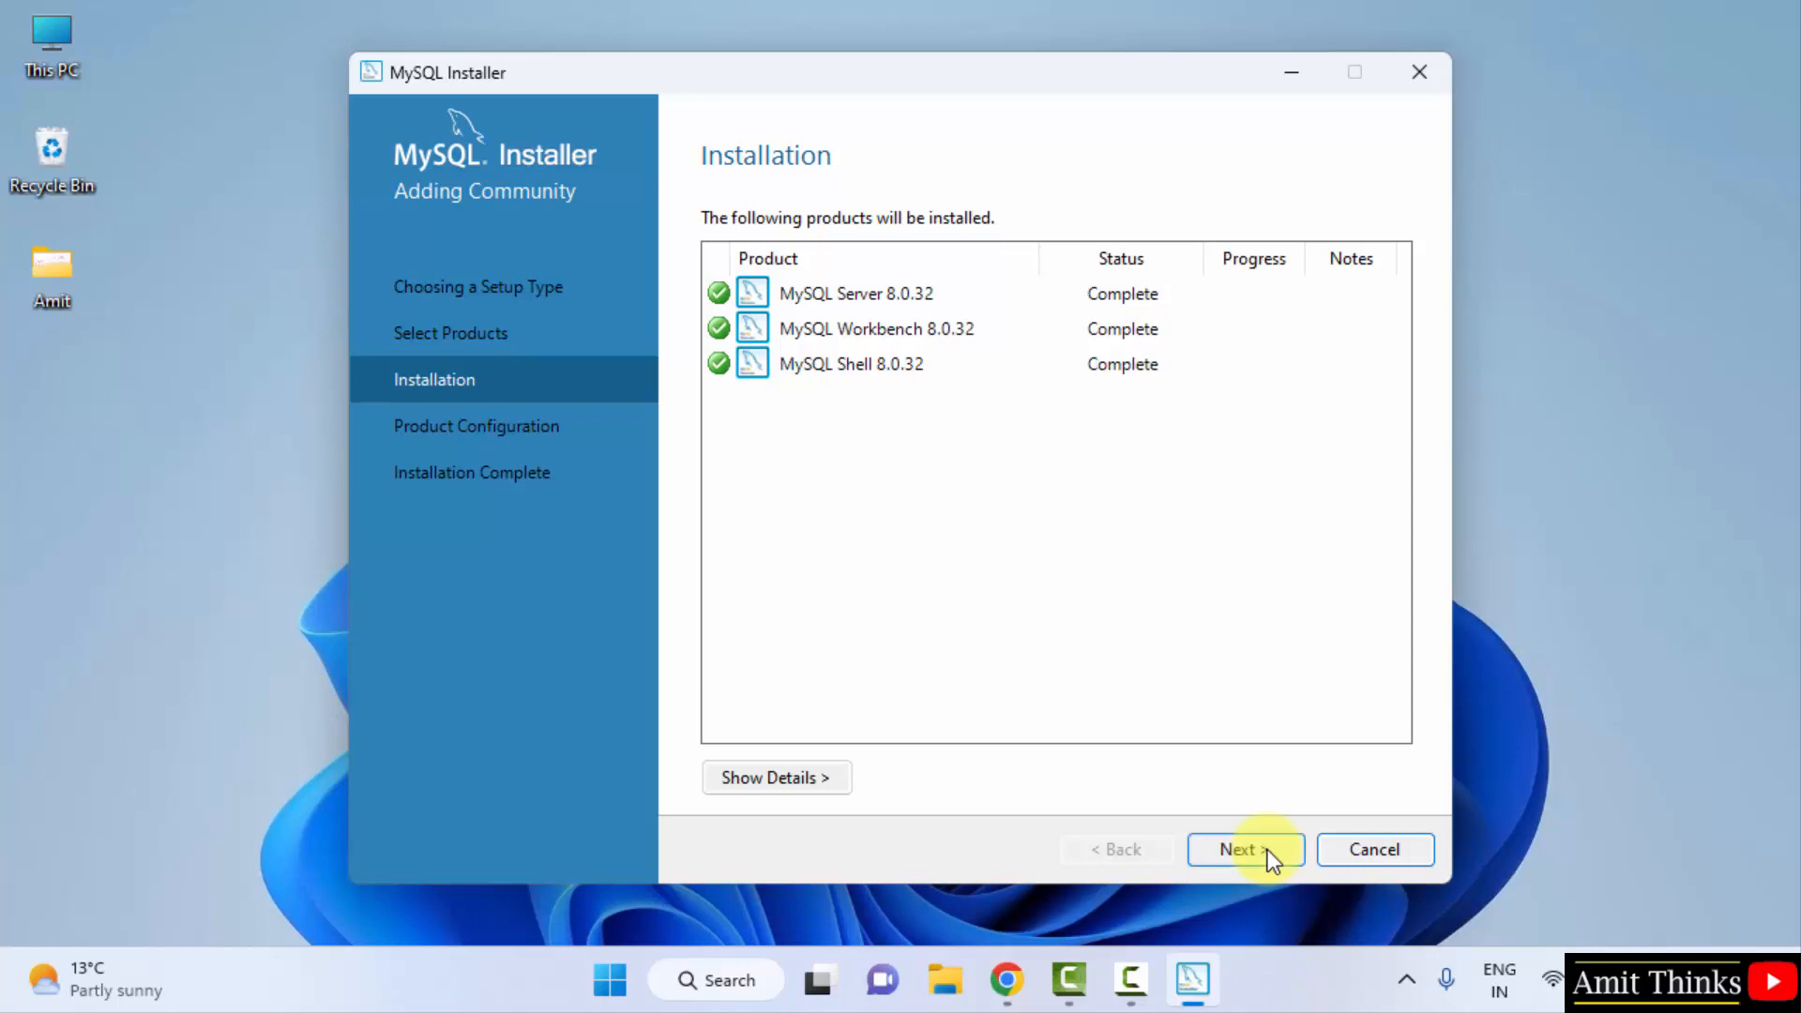
pyautogui.click(1243, 849)
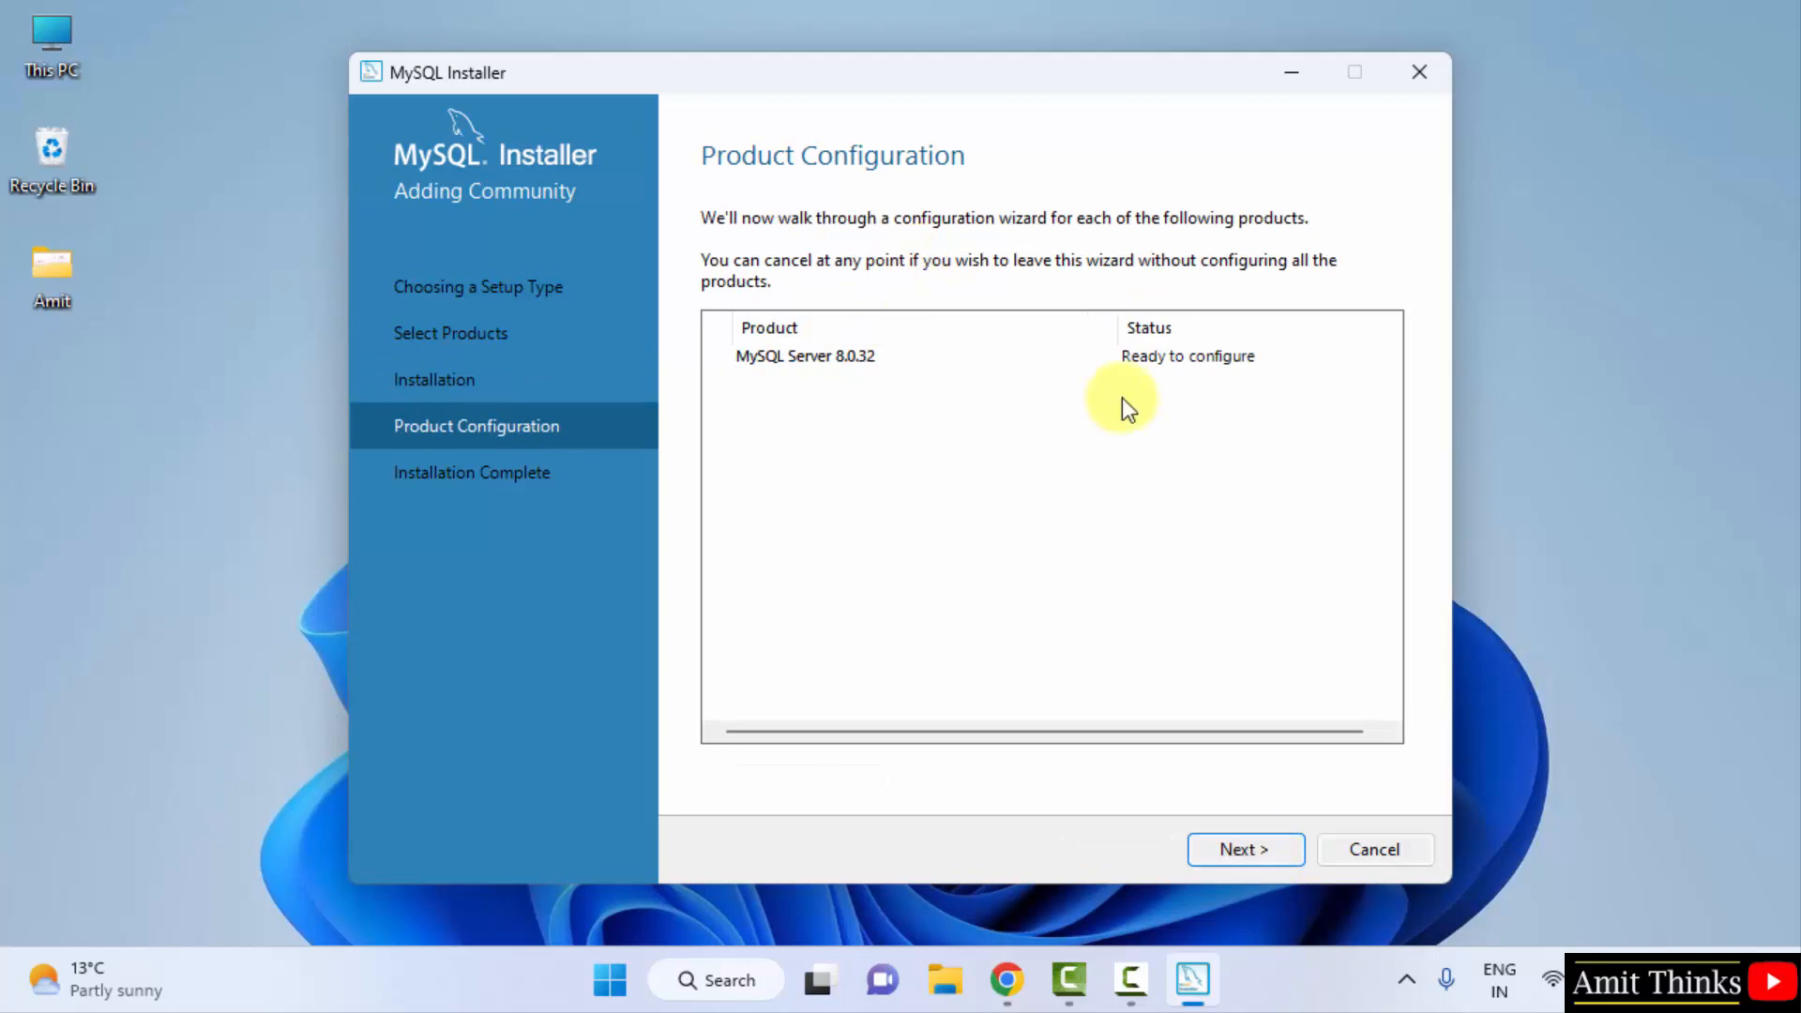
# - Accept Development Computer networking on port 3306 and strong password authentication
pyautogui.click(1265, 854)
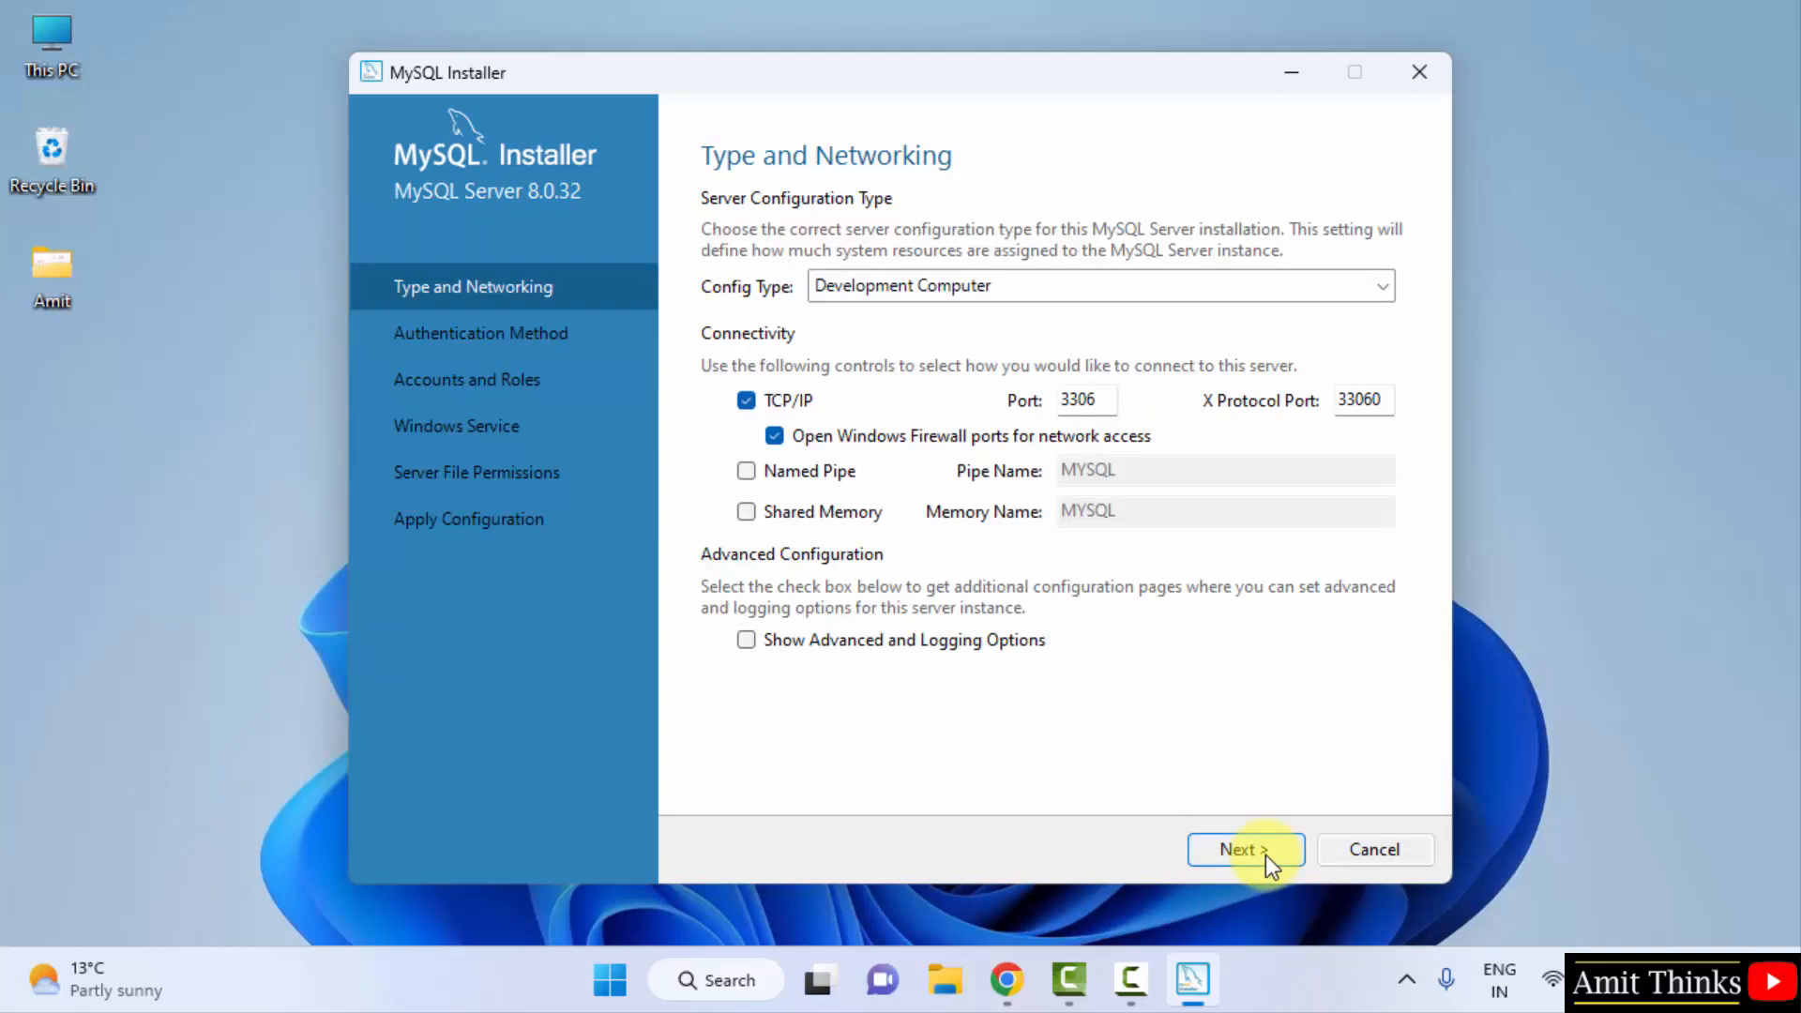
pyautogui.doubleClick(1107, 396)
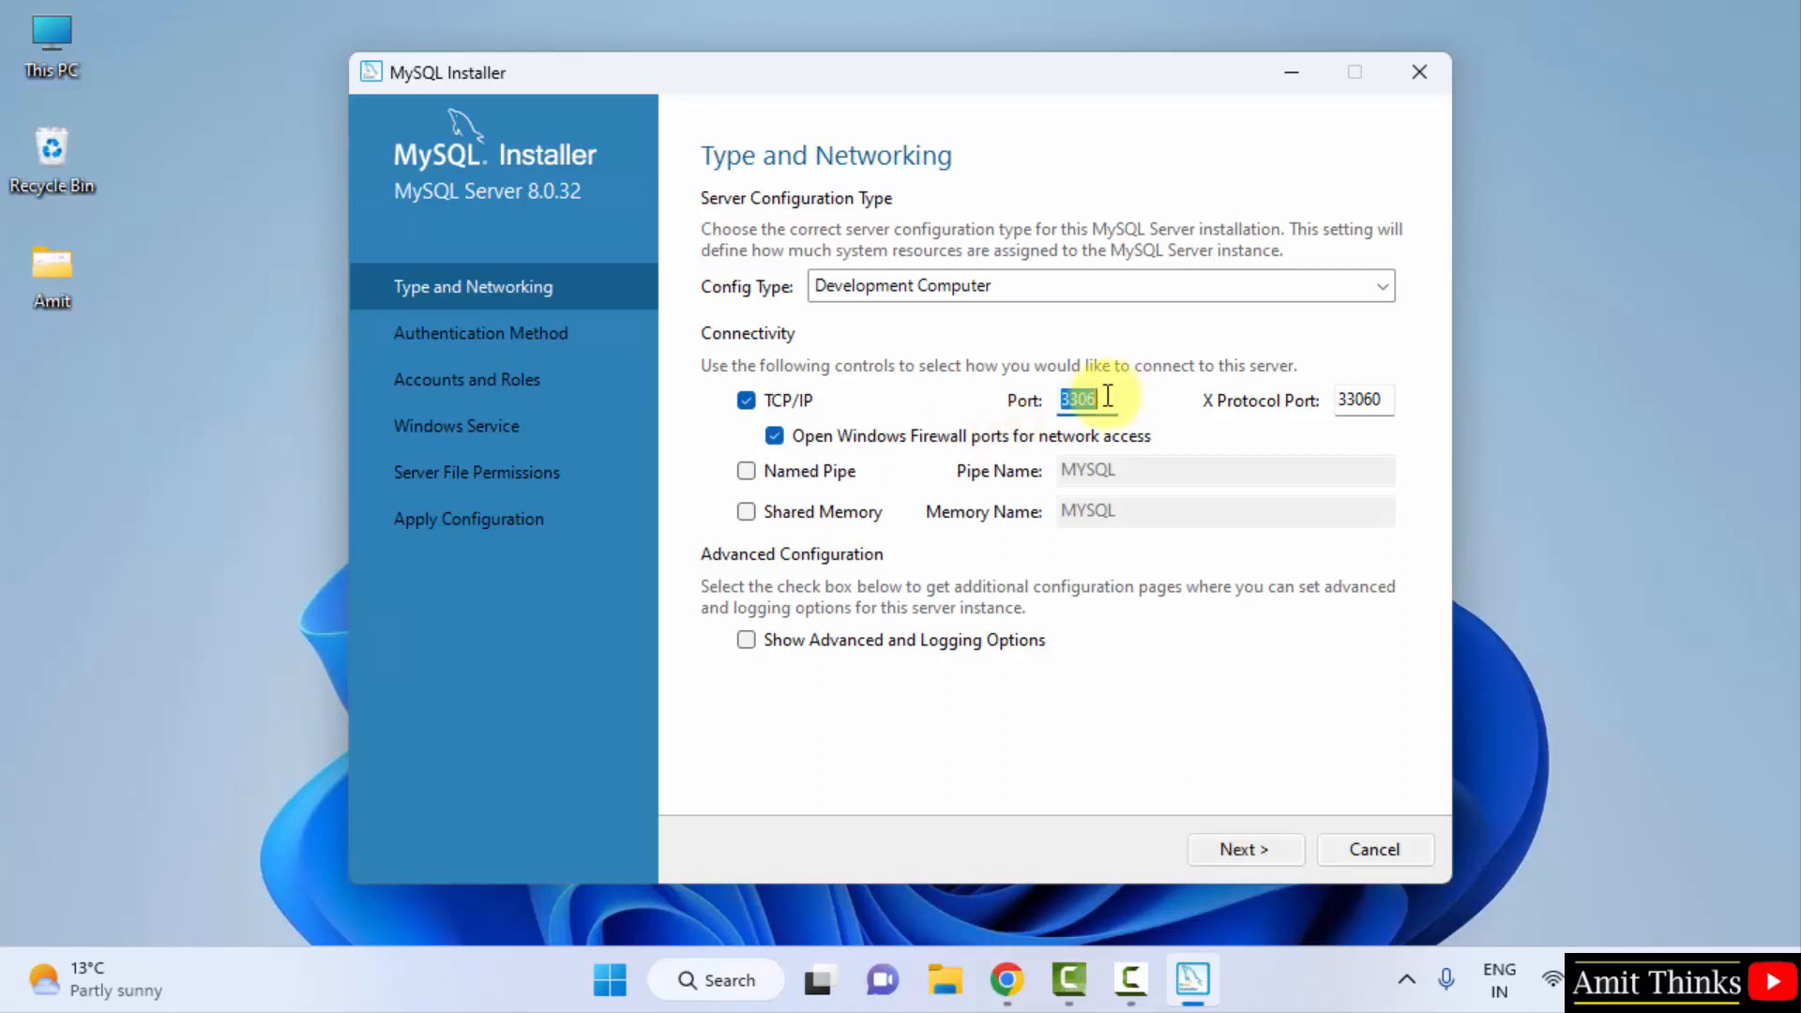
pyautogui.click(1108, 395)
pyautogui.click(1235, 854)
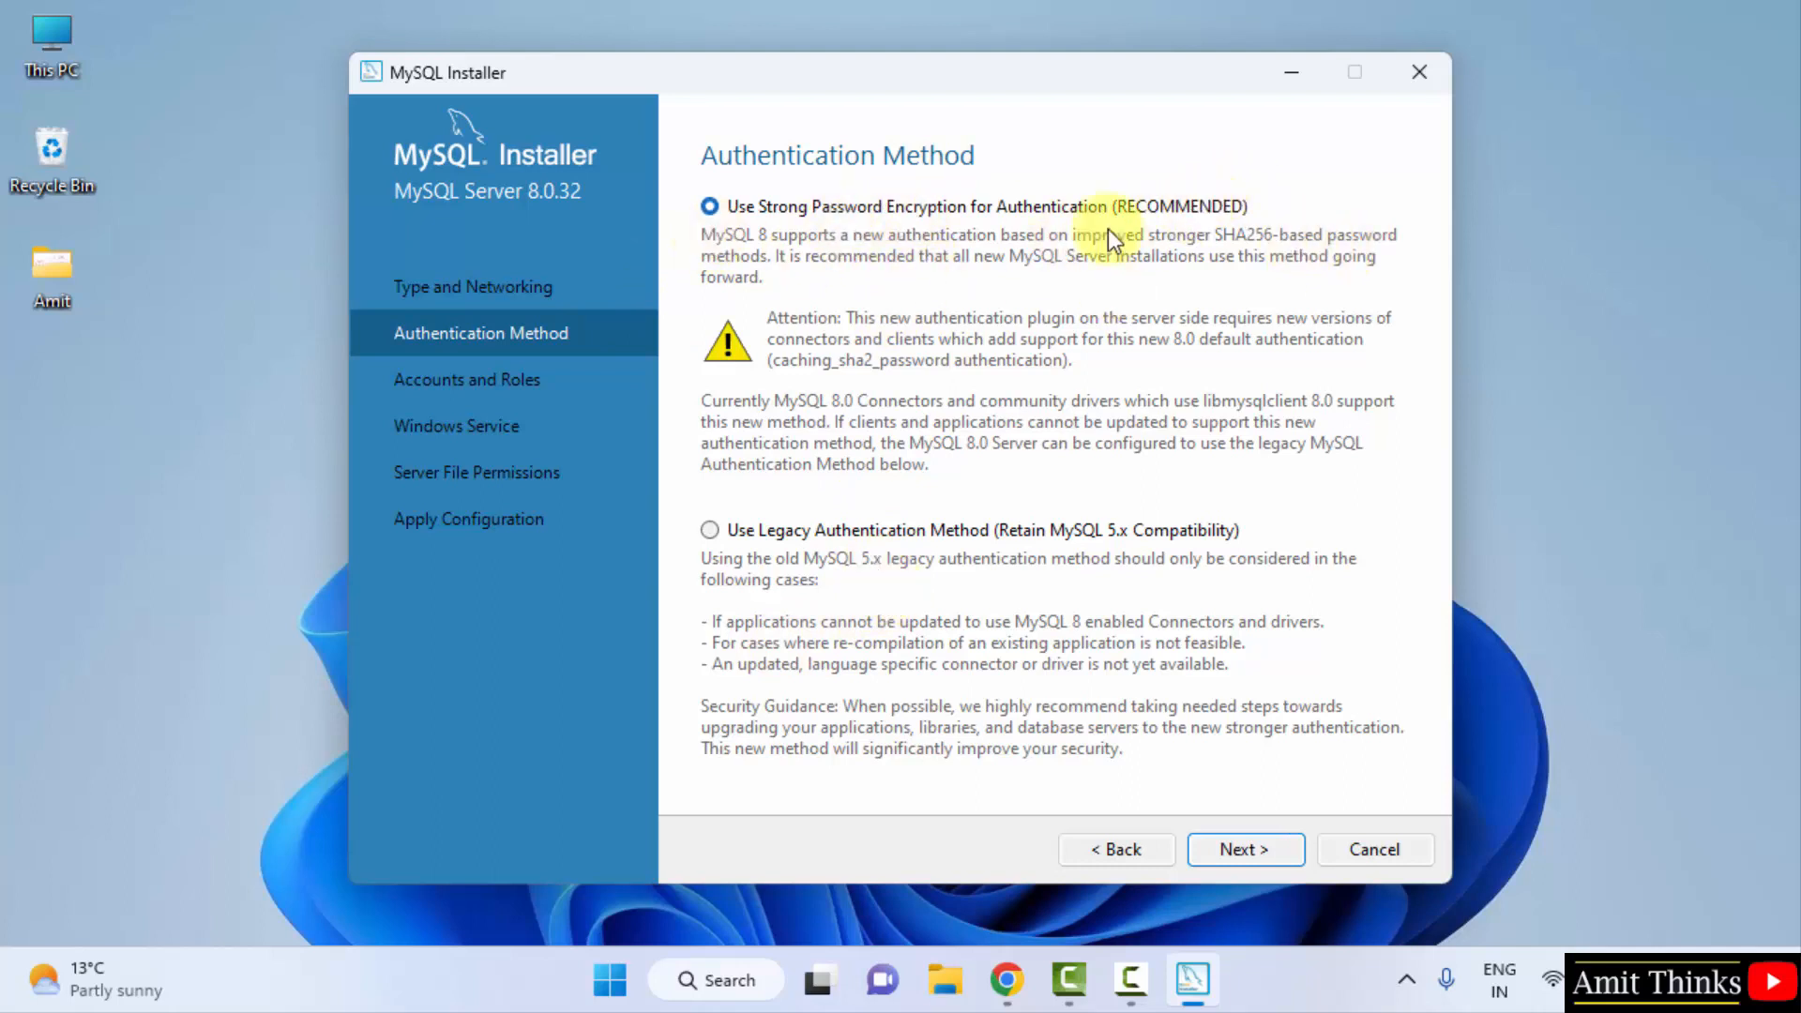
pyautogui.click(1251, 850)
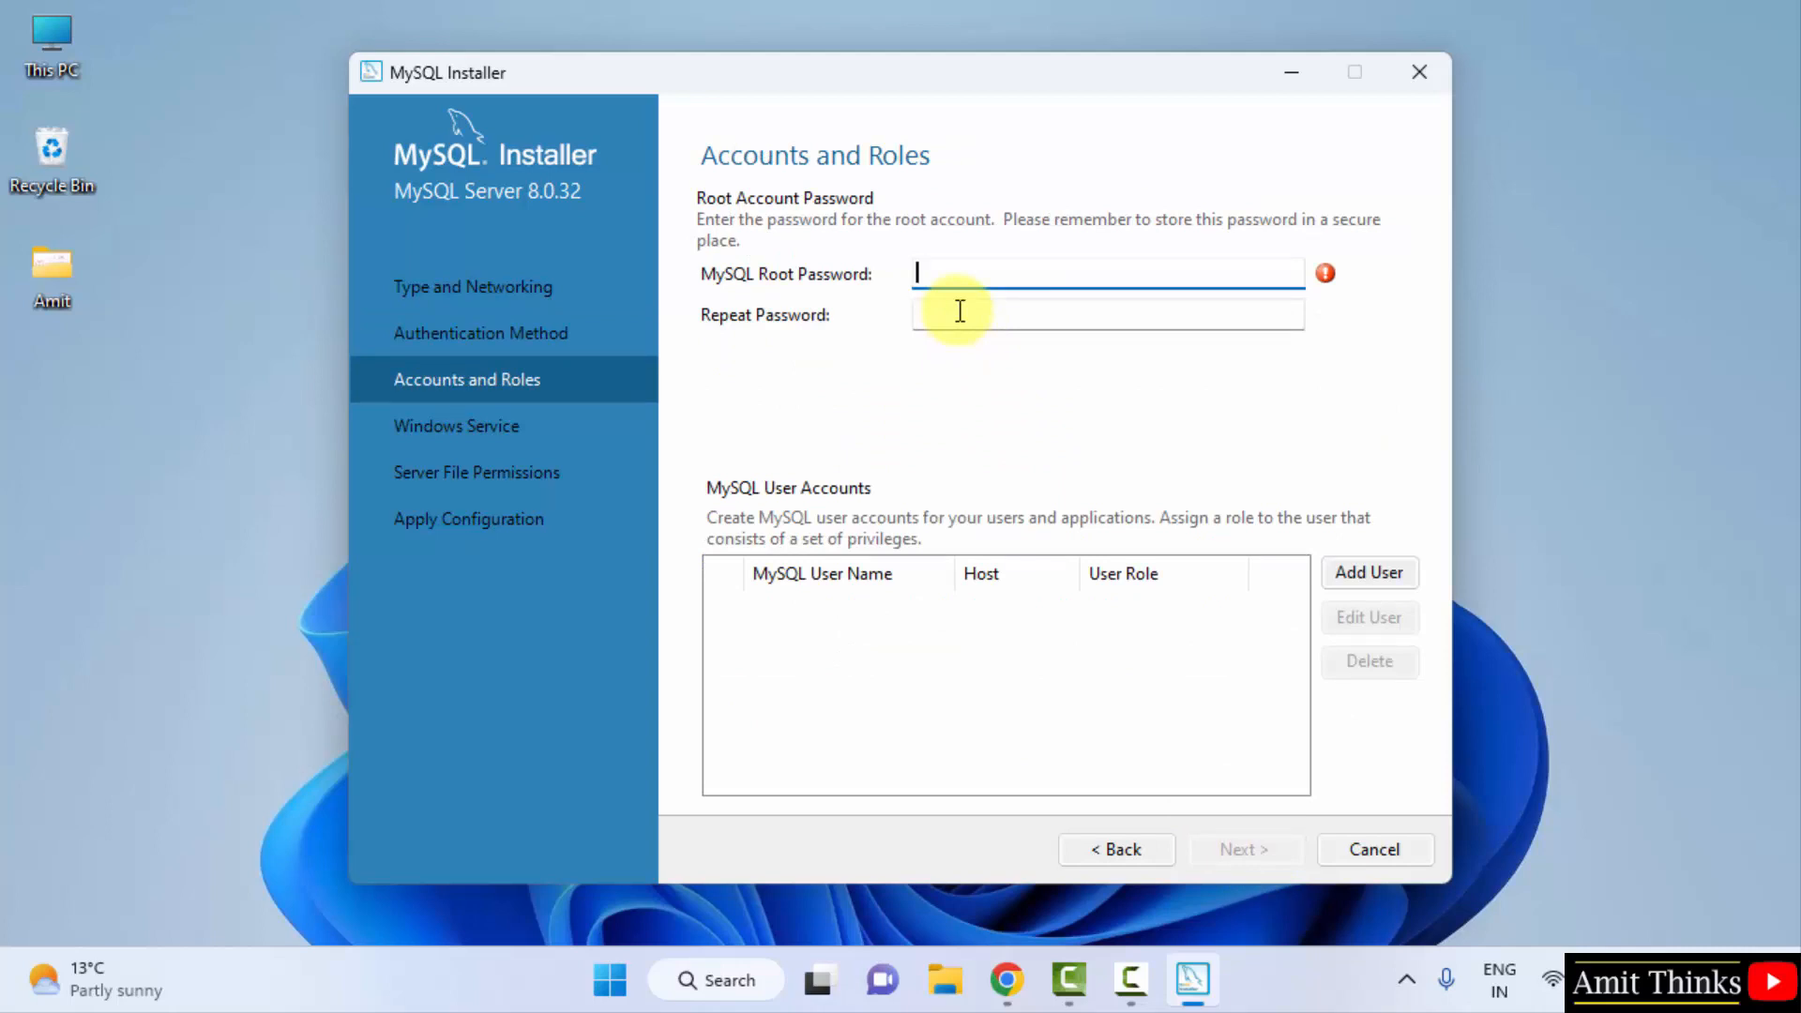
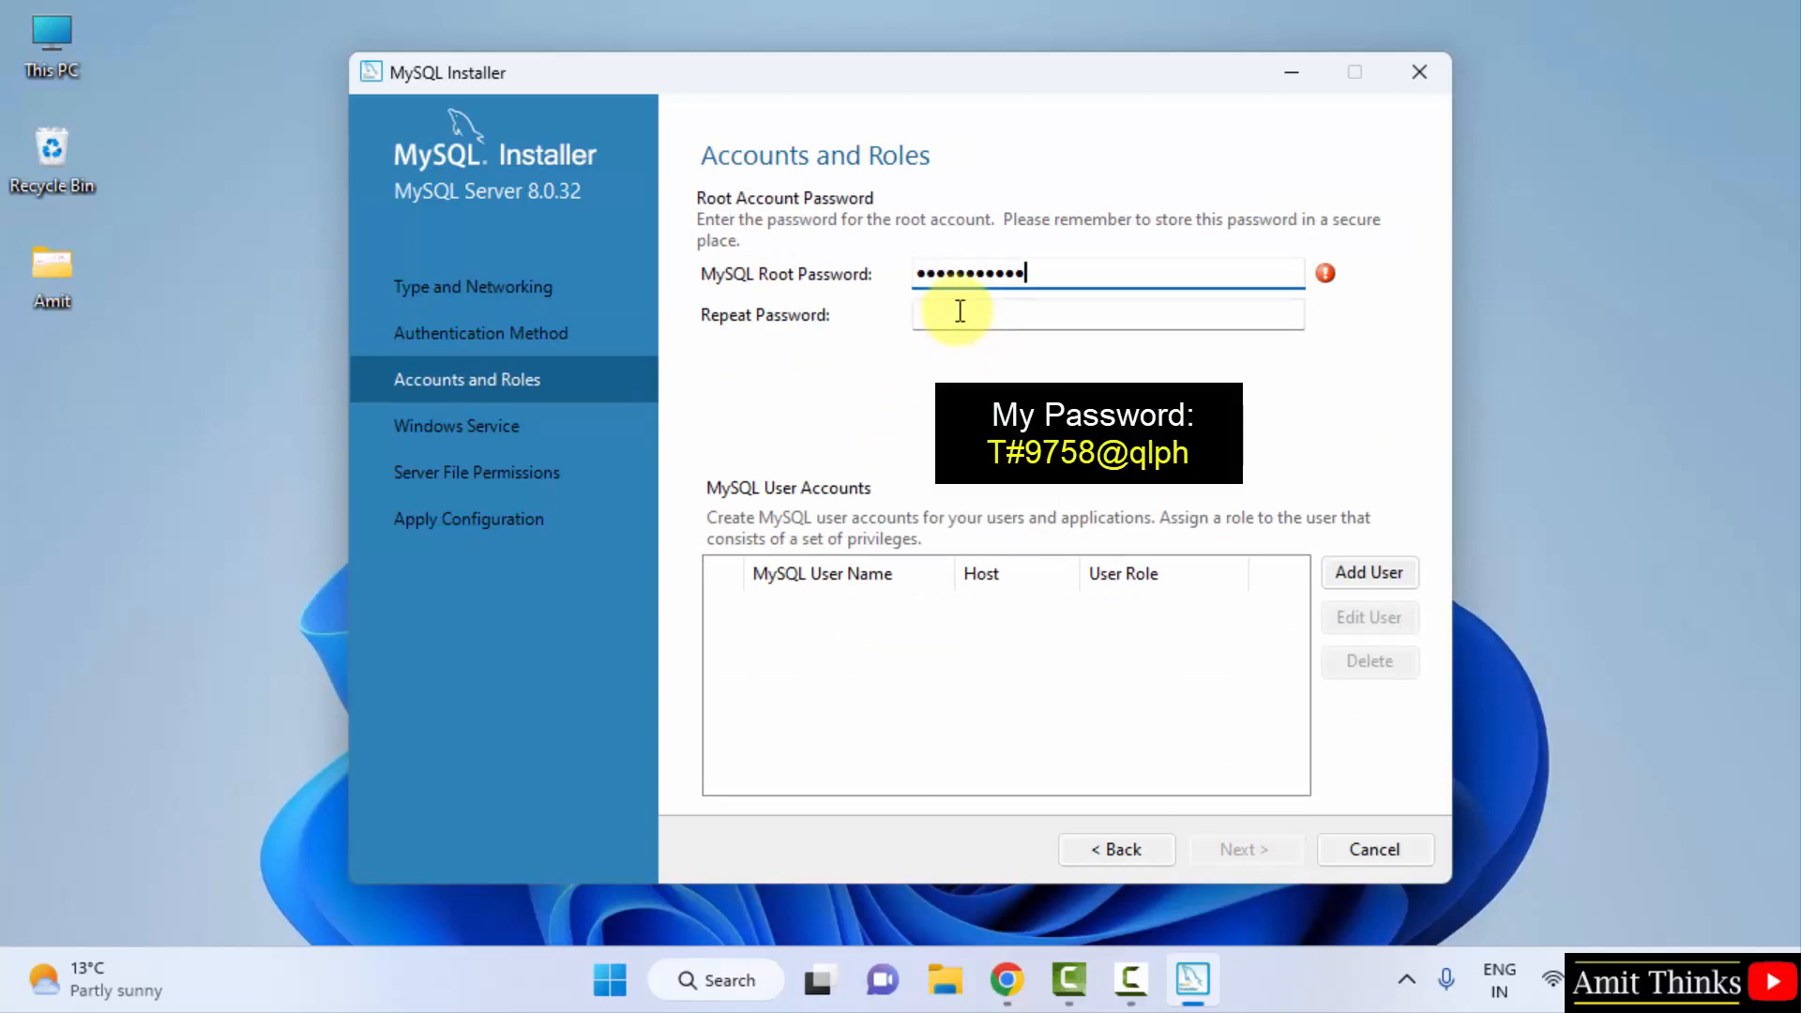
# - Enter and repeat the root account password, rated Medium, and continue
pyautogui.click(960, 310)
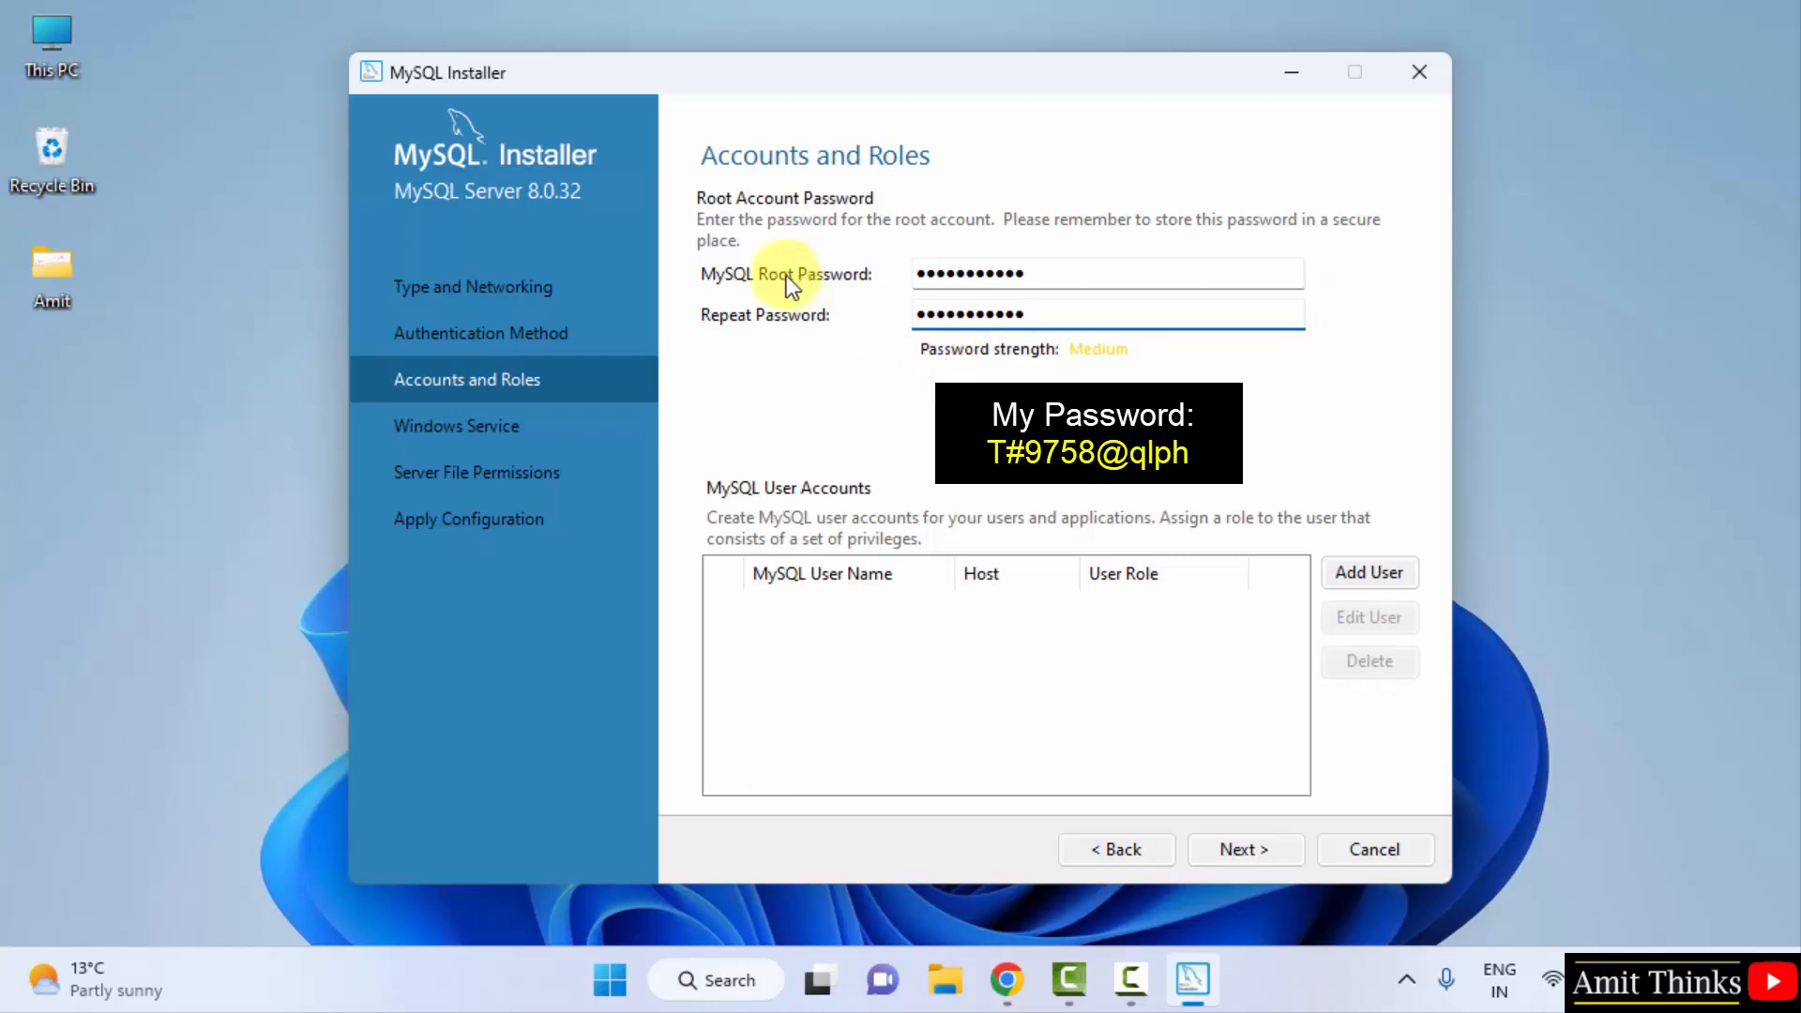
pyautogui.click(1242, 850)
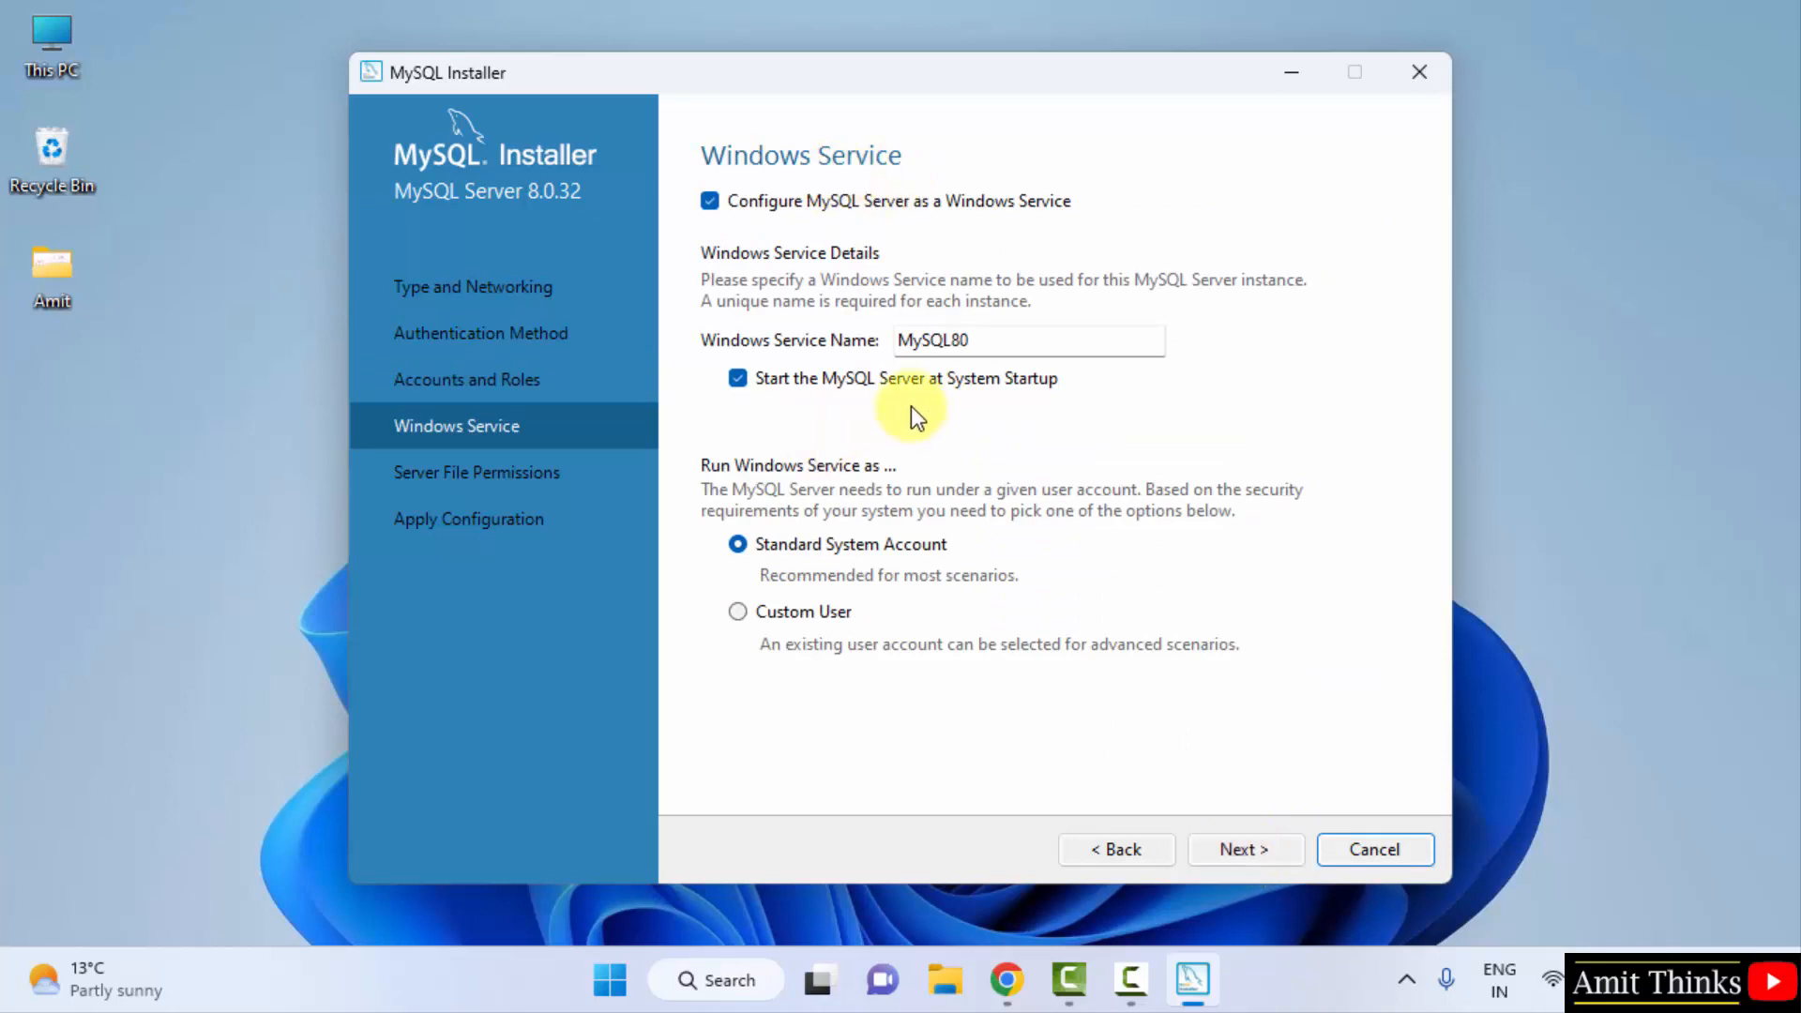
# - Keep the MySQL80 Windows service and default full-access server file permissions
pyautogui.click(1236, 852)
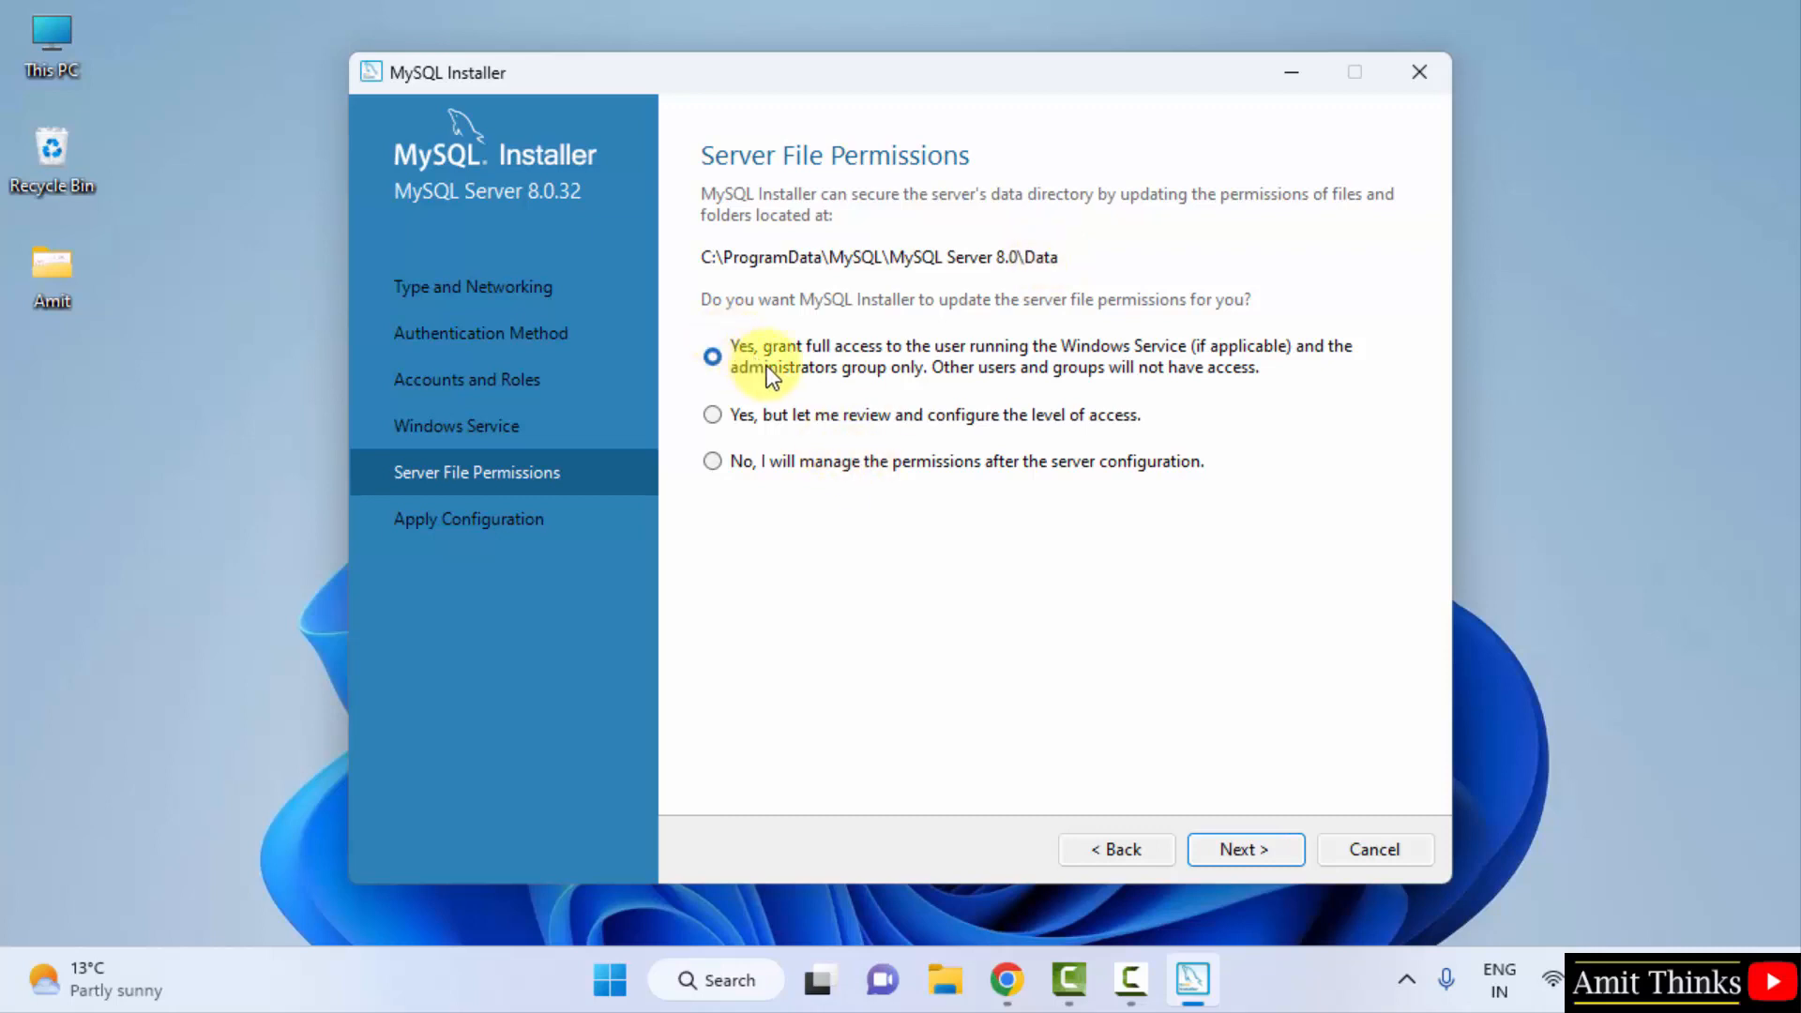
pyautogui.click(1263, 846)
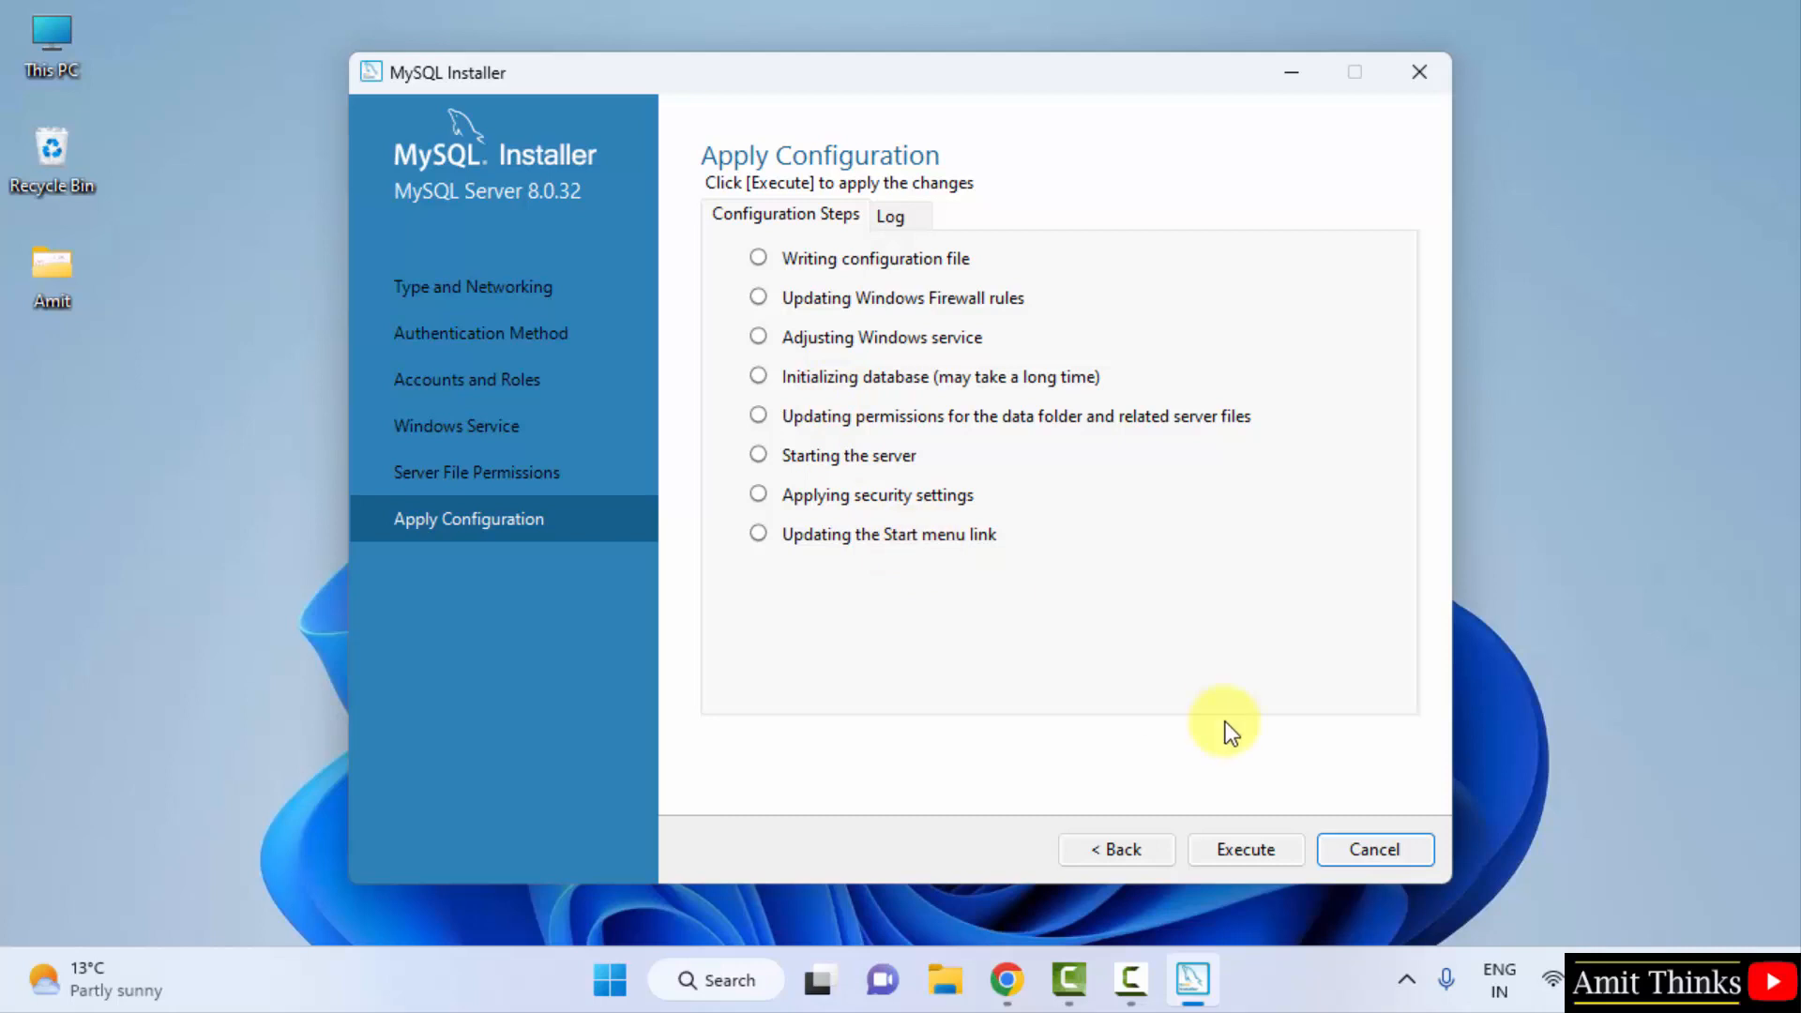
# - Execute all eight configuration steps and finish with MySQL Server 8.0.32 configured
pyautogui.click(1253, 858)
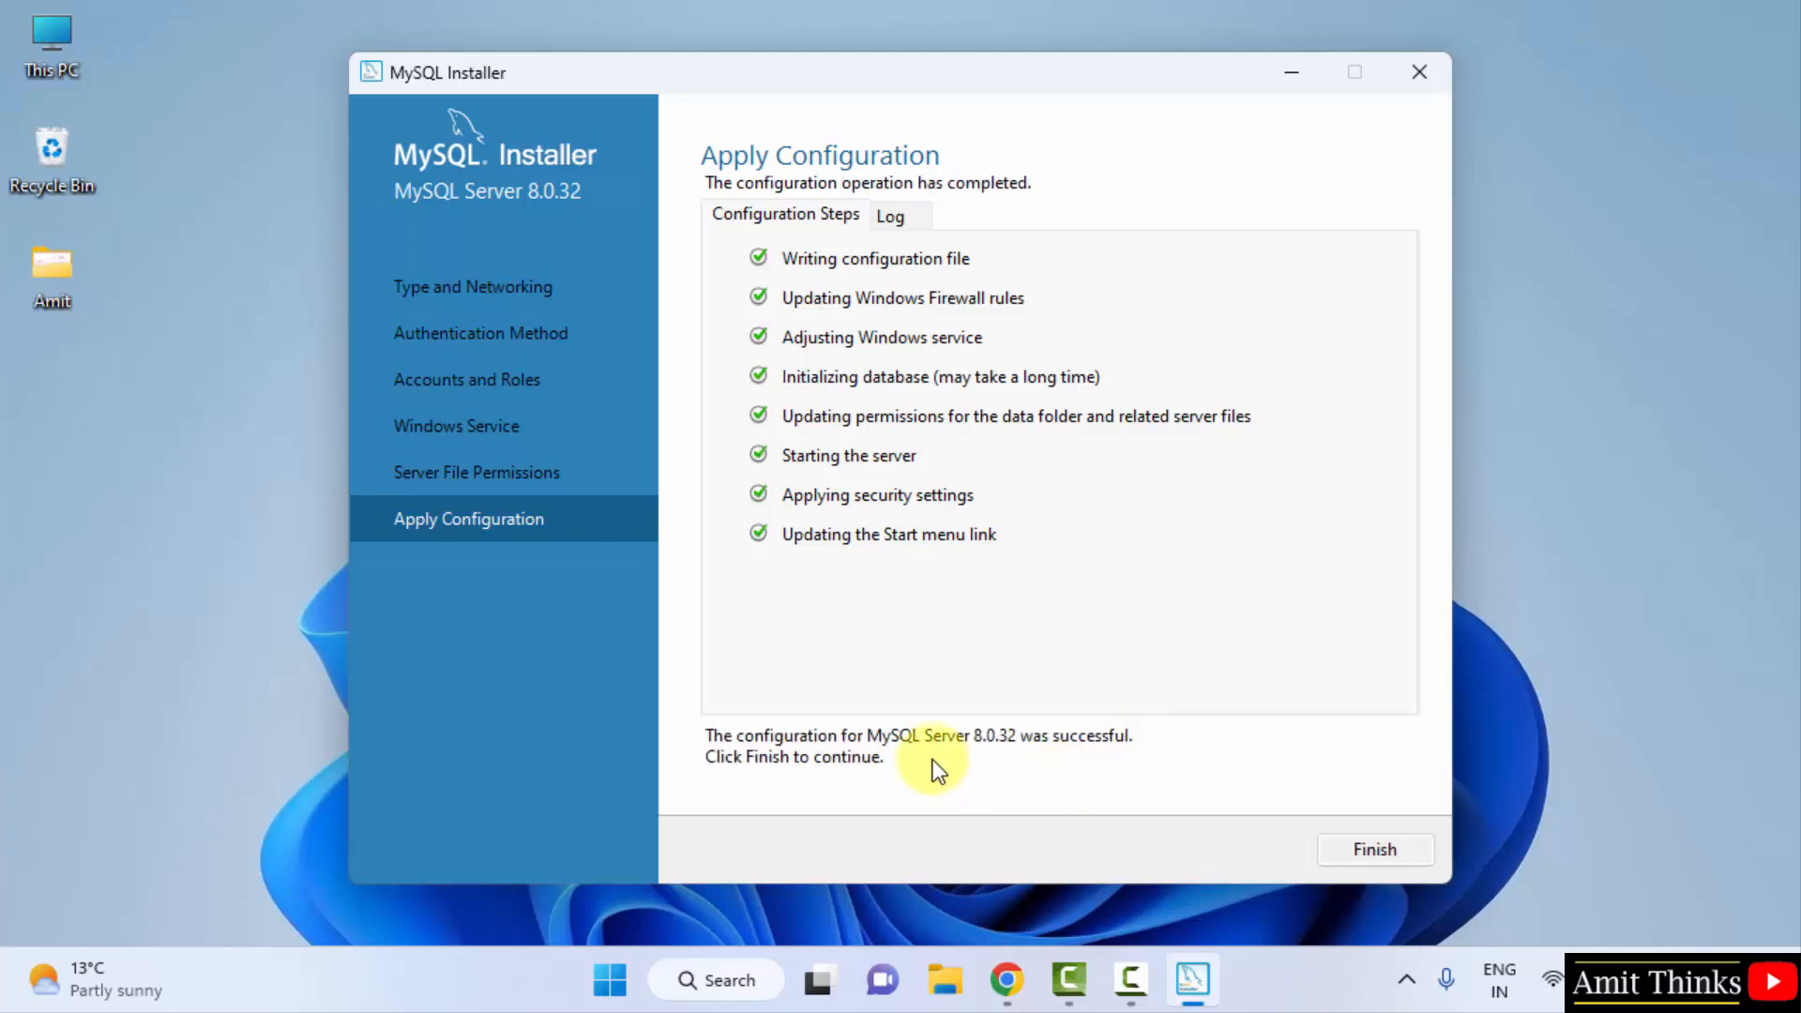
pyautogui.click(1369, 846)
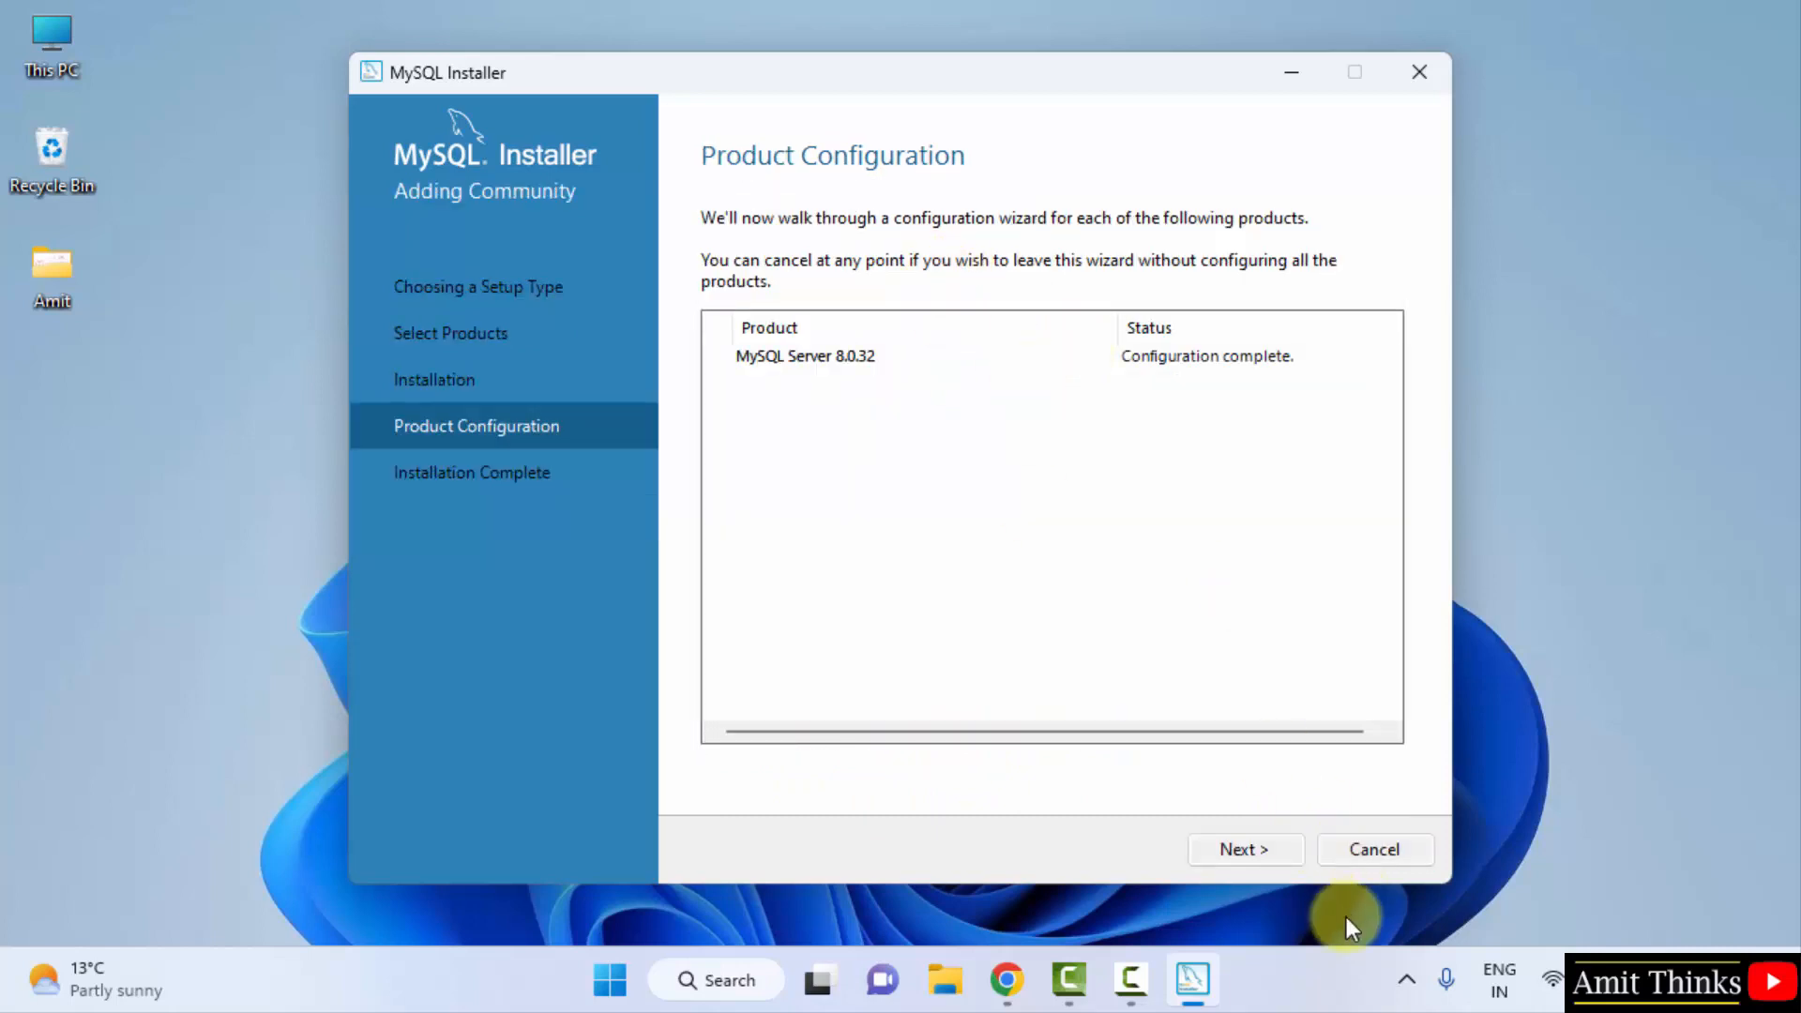
# - Finish the MySQL installation so Workbench and Shell 8.0.32 launch, then bring up File Explorer
pyautogui.click(1252, 853)
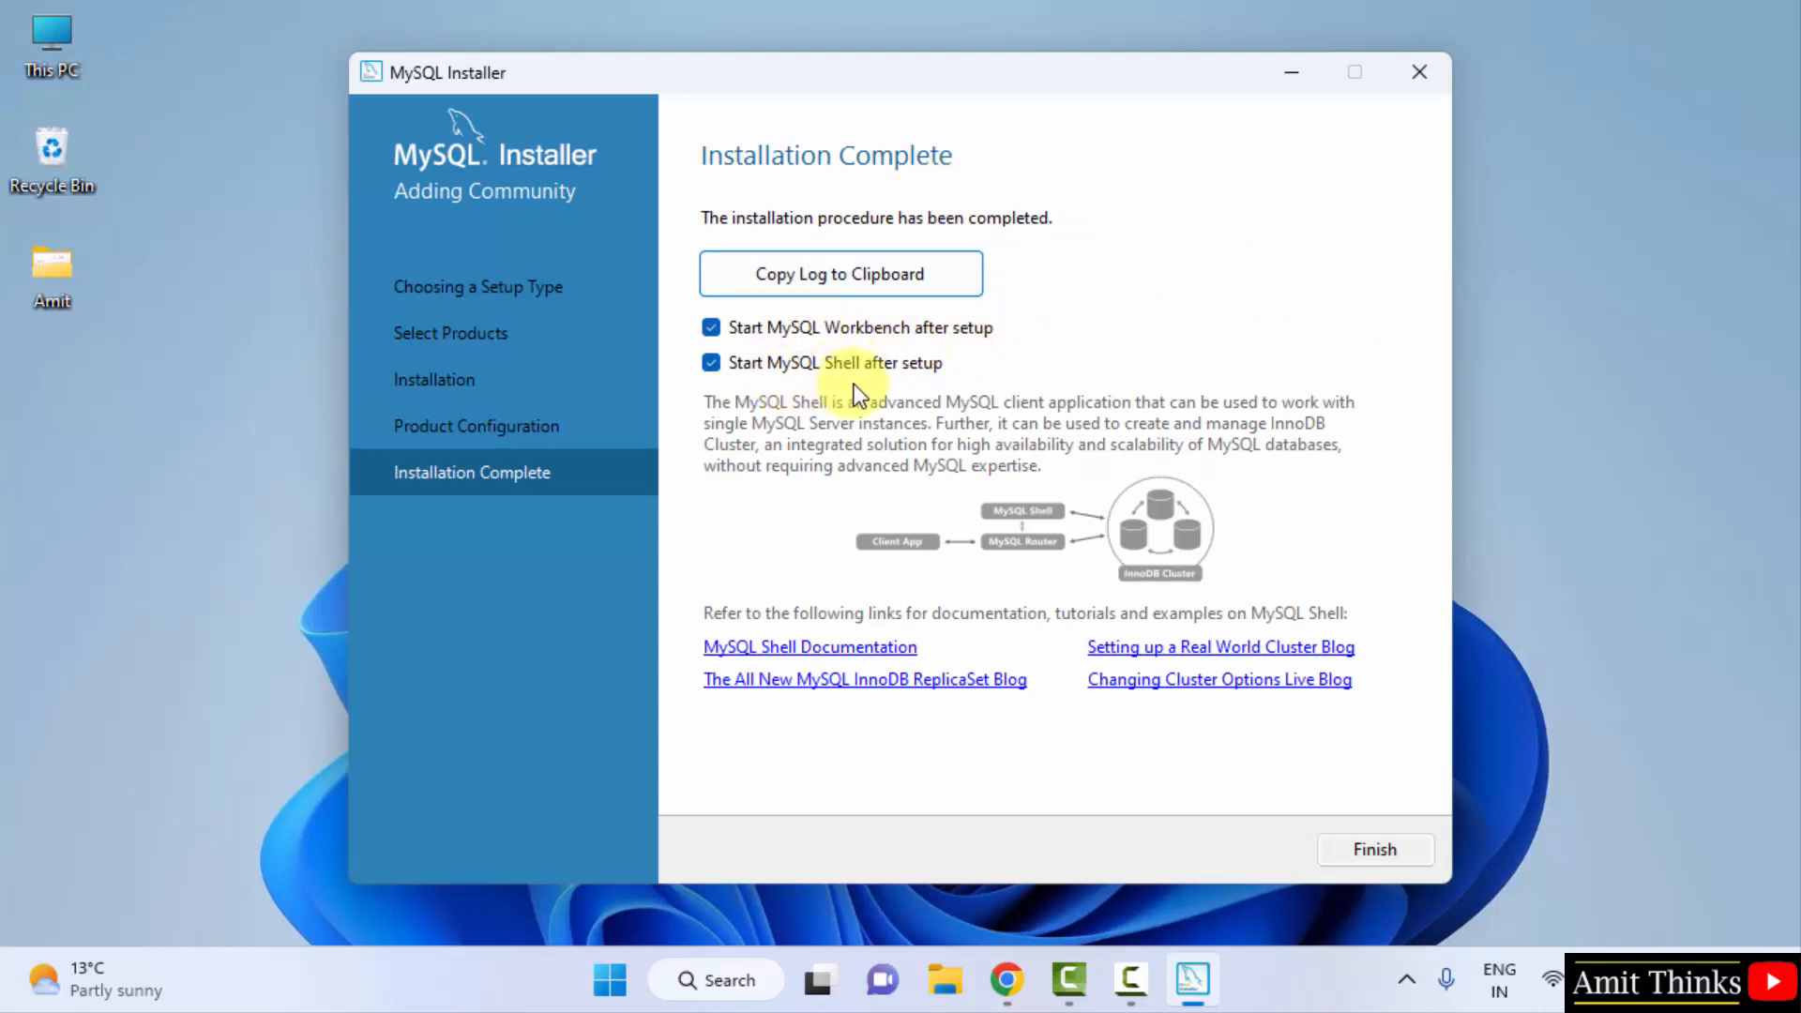
pyautogui.click(1392, 852)
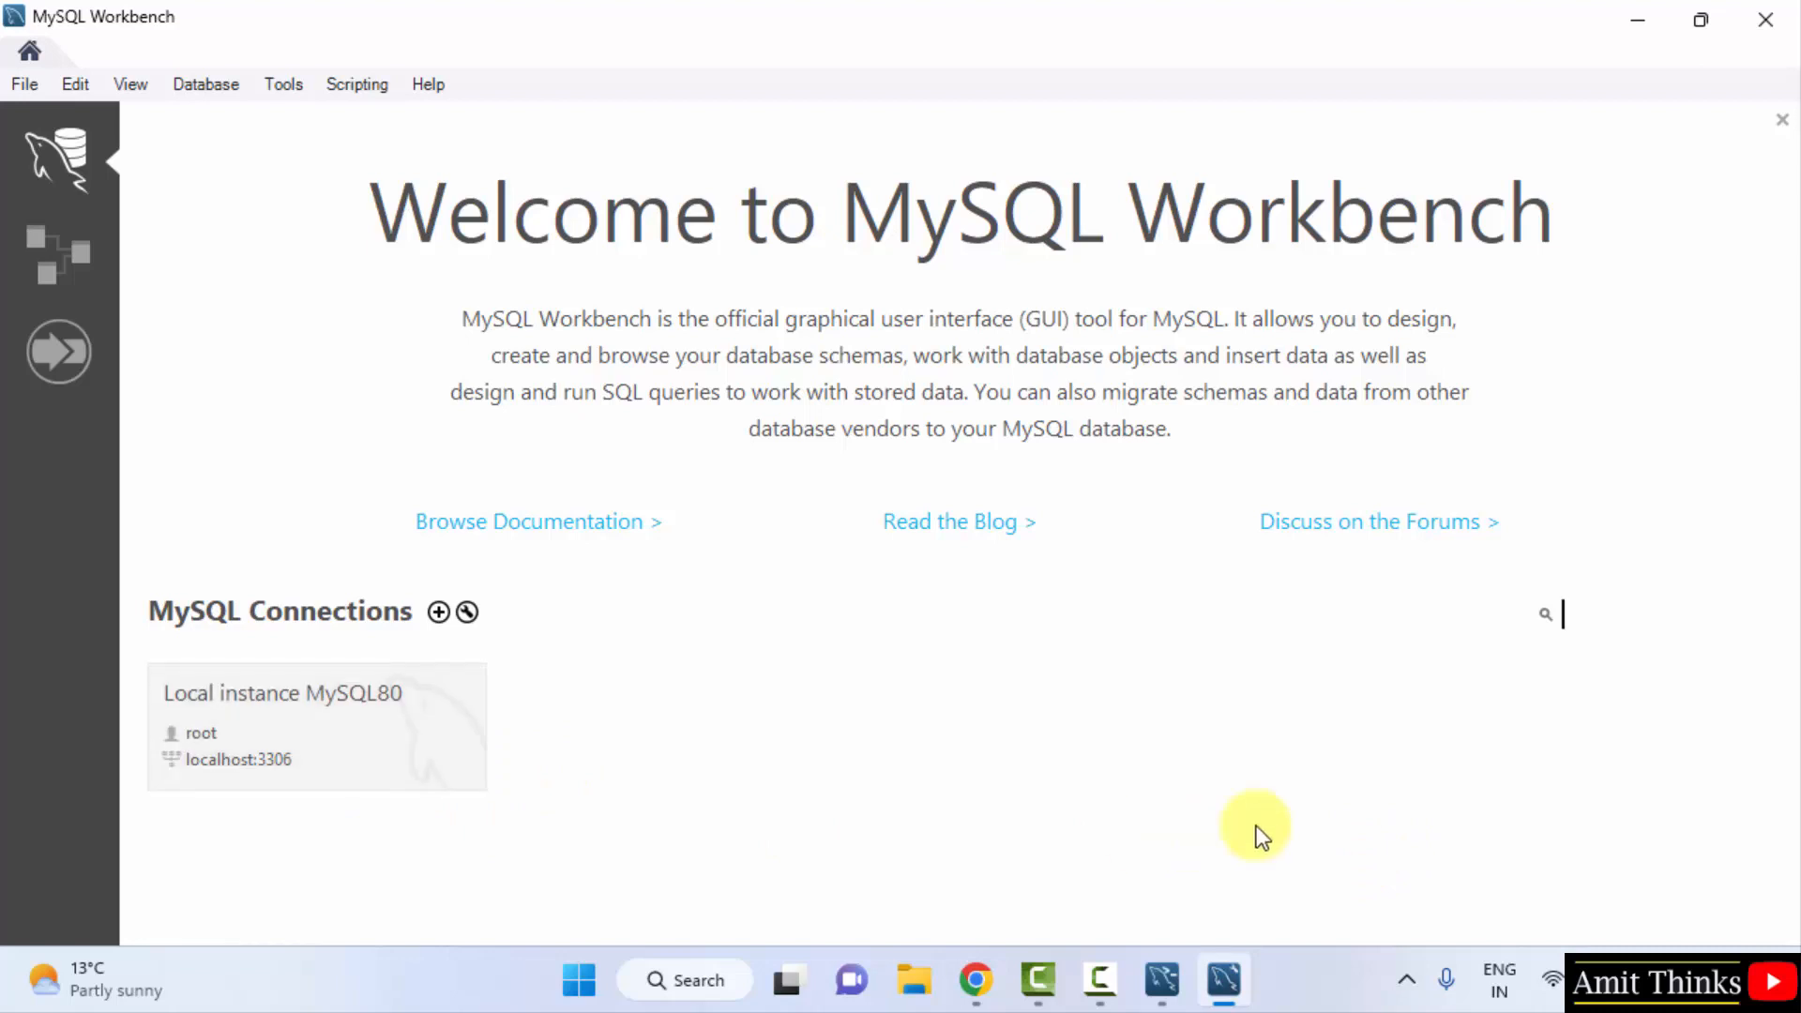
pyautogui.click(916, 978)
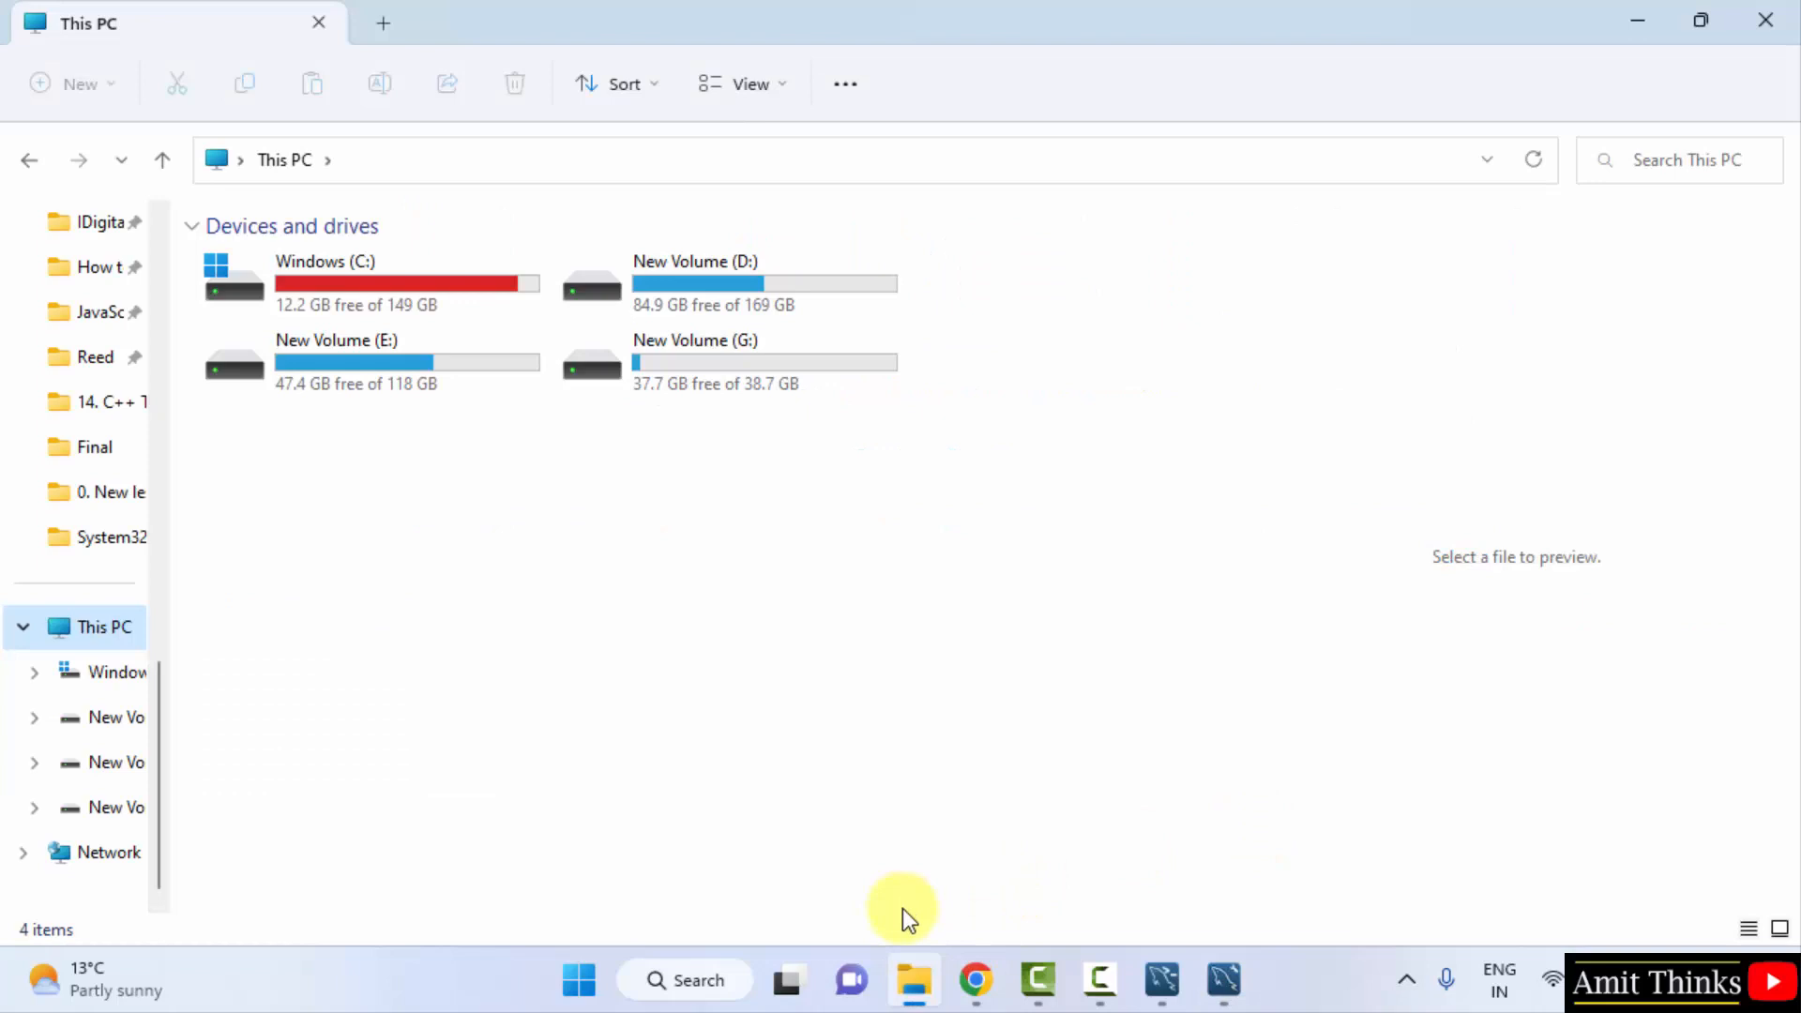
# - Navigate from C: through Program Files > MySQL > MySQL Server 8.0 into the bin folder
pyautogui.doubleClick(368, 274)
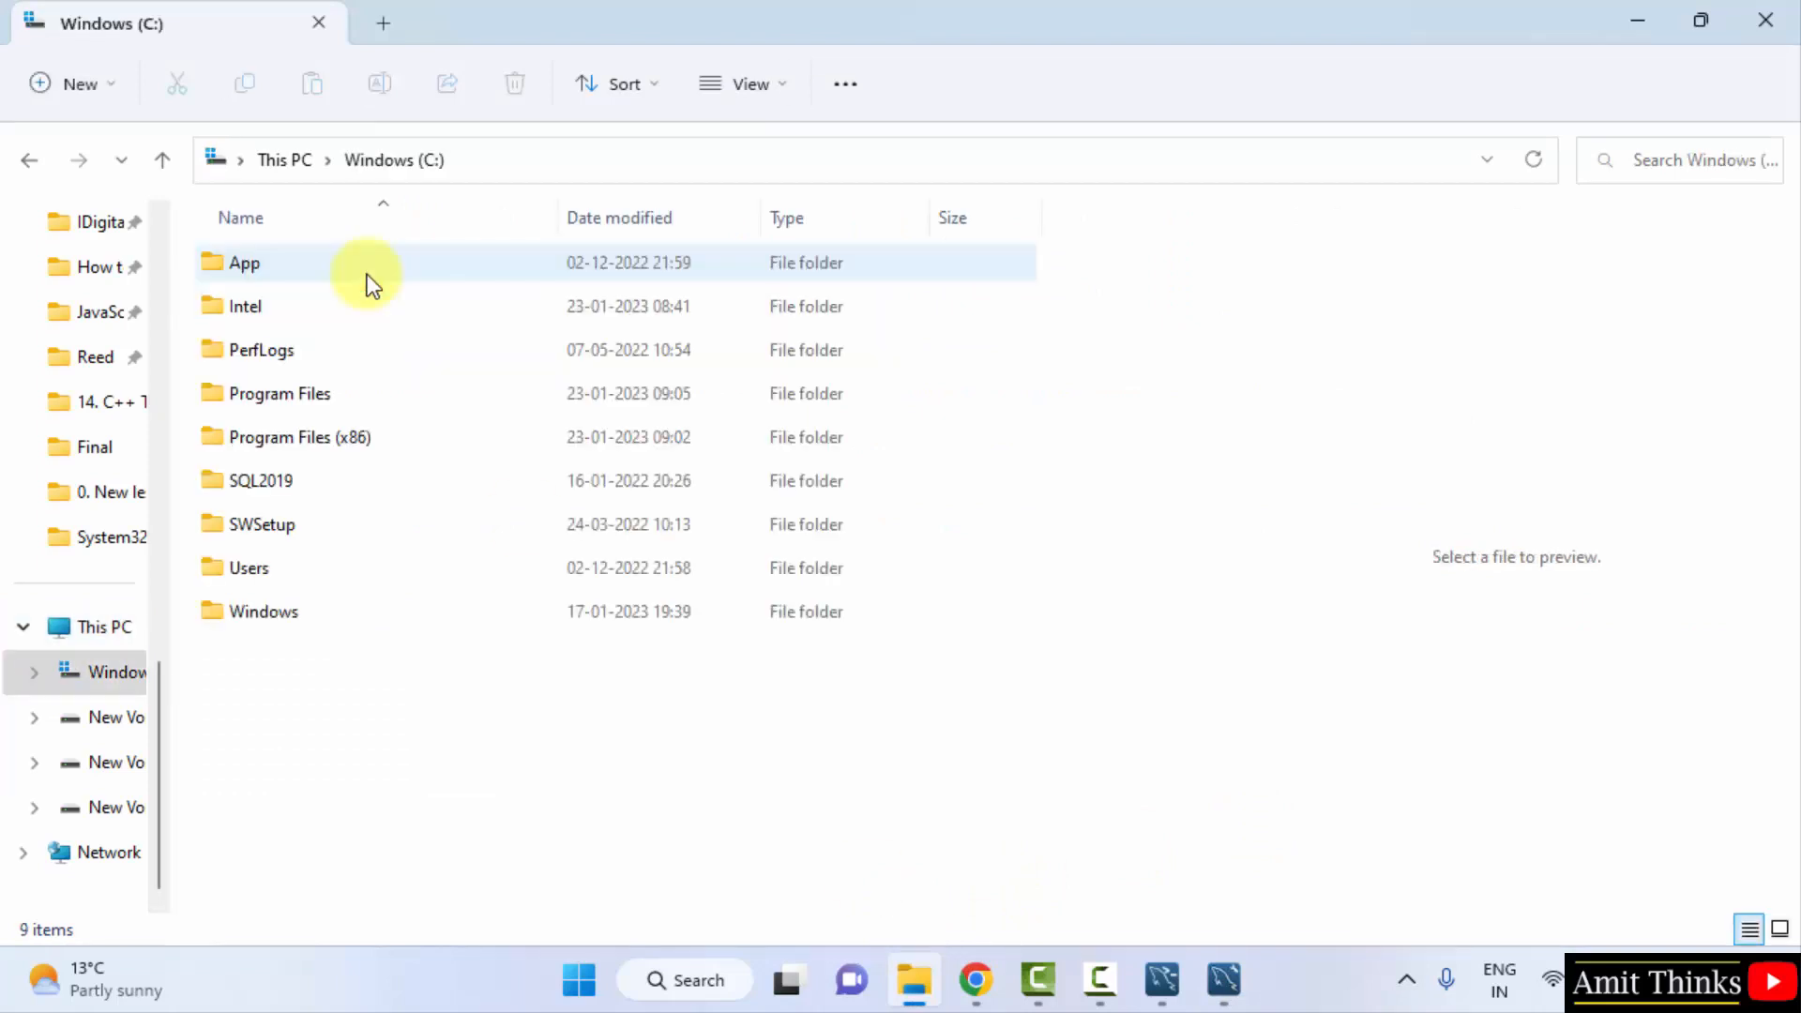
pyautogui.doubleClick(419, 388)
pyautogui.click(515, 829)
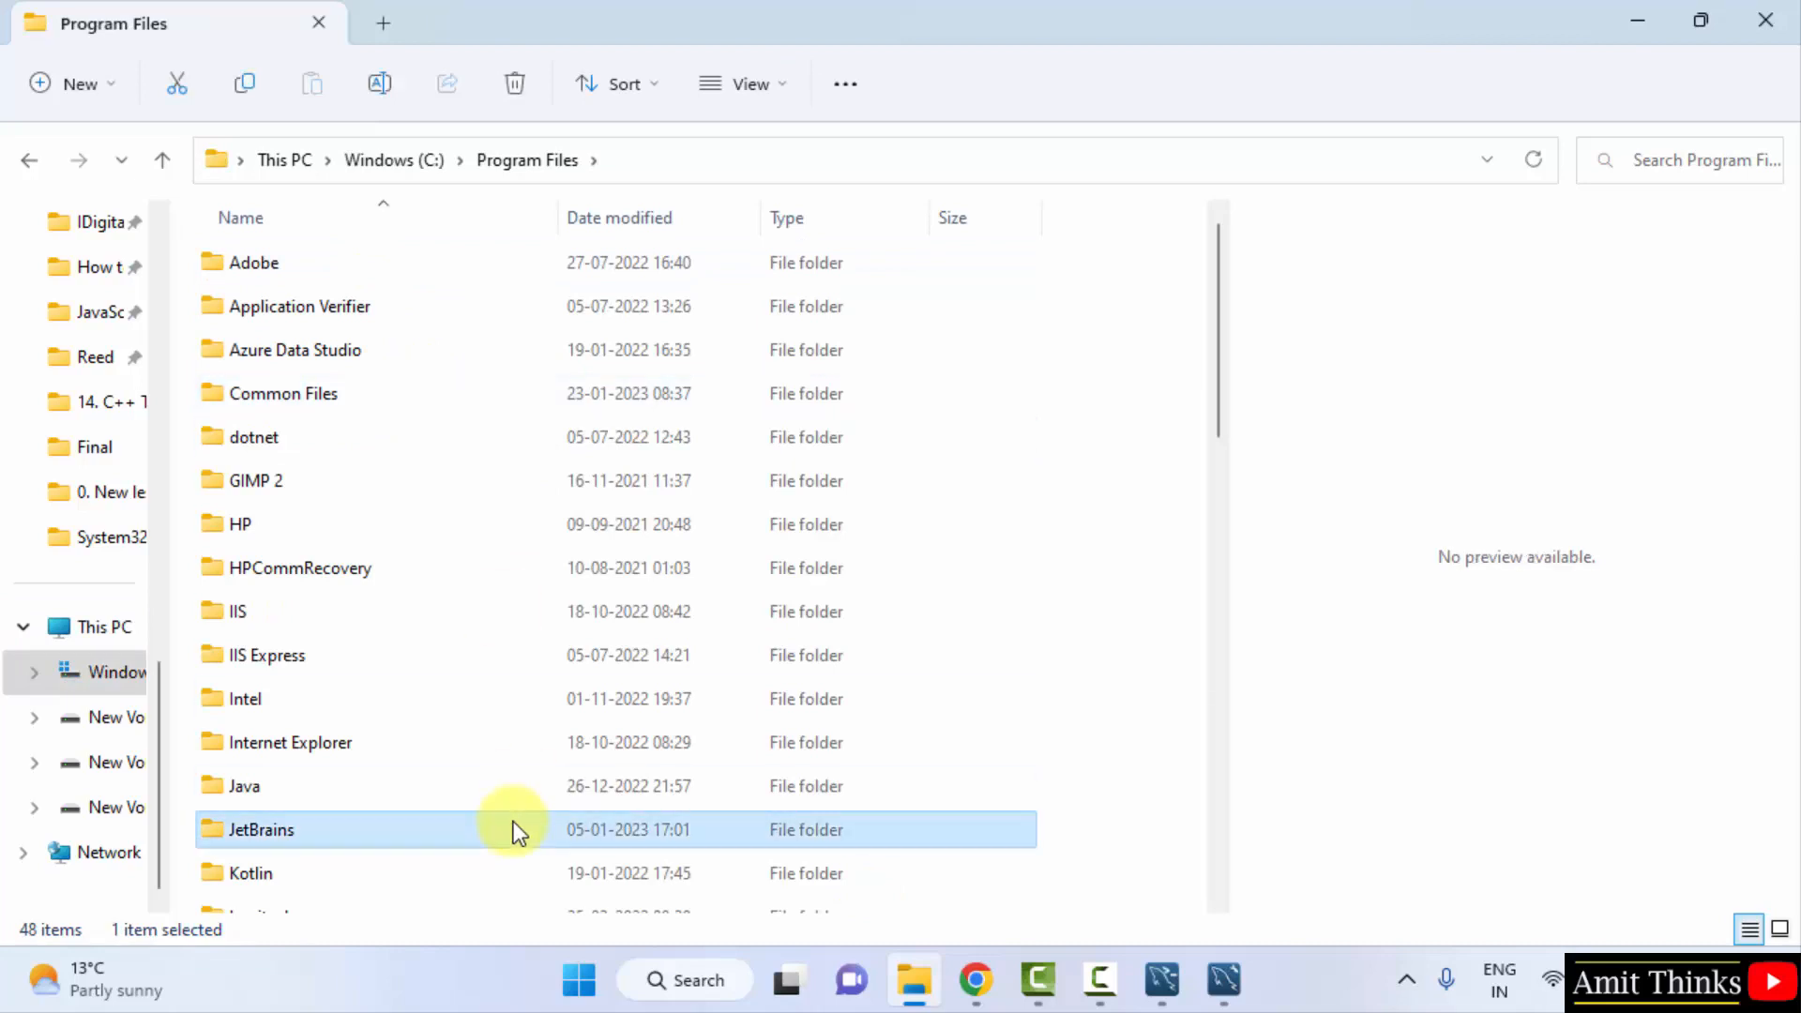
pyautogui.press('Down')
pyautogui.press('Down')
pyautogui.press('Down')
pyautogui.press('Down')
pyautogui.press('Down')
pyautogui.press('Down')
pyautogui.press('Down')
pyautogui.press('Down')
pyautogui.press('Down')
pyautogui.press('Down')
pyautogui.press('Down')
pyautogui.press('Down')
pyautogui.press('Down')
pyautogui.press('Down')
pyautogui.press('Down')
pyautogui.press('Down')
pyautogui.press('Down')
pyautogui.press('Down')
pyautogui.press('Down')
pyautogui.press('Down')
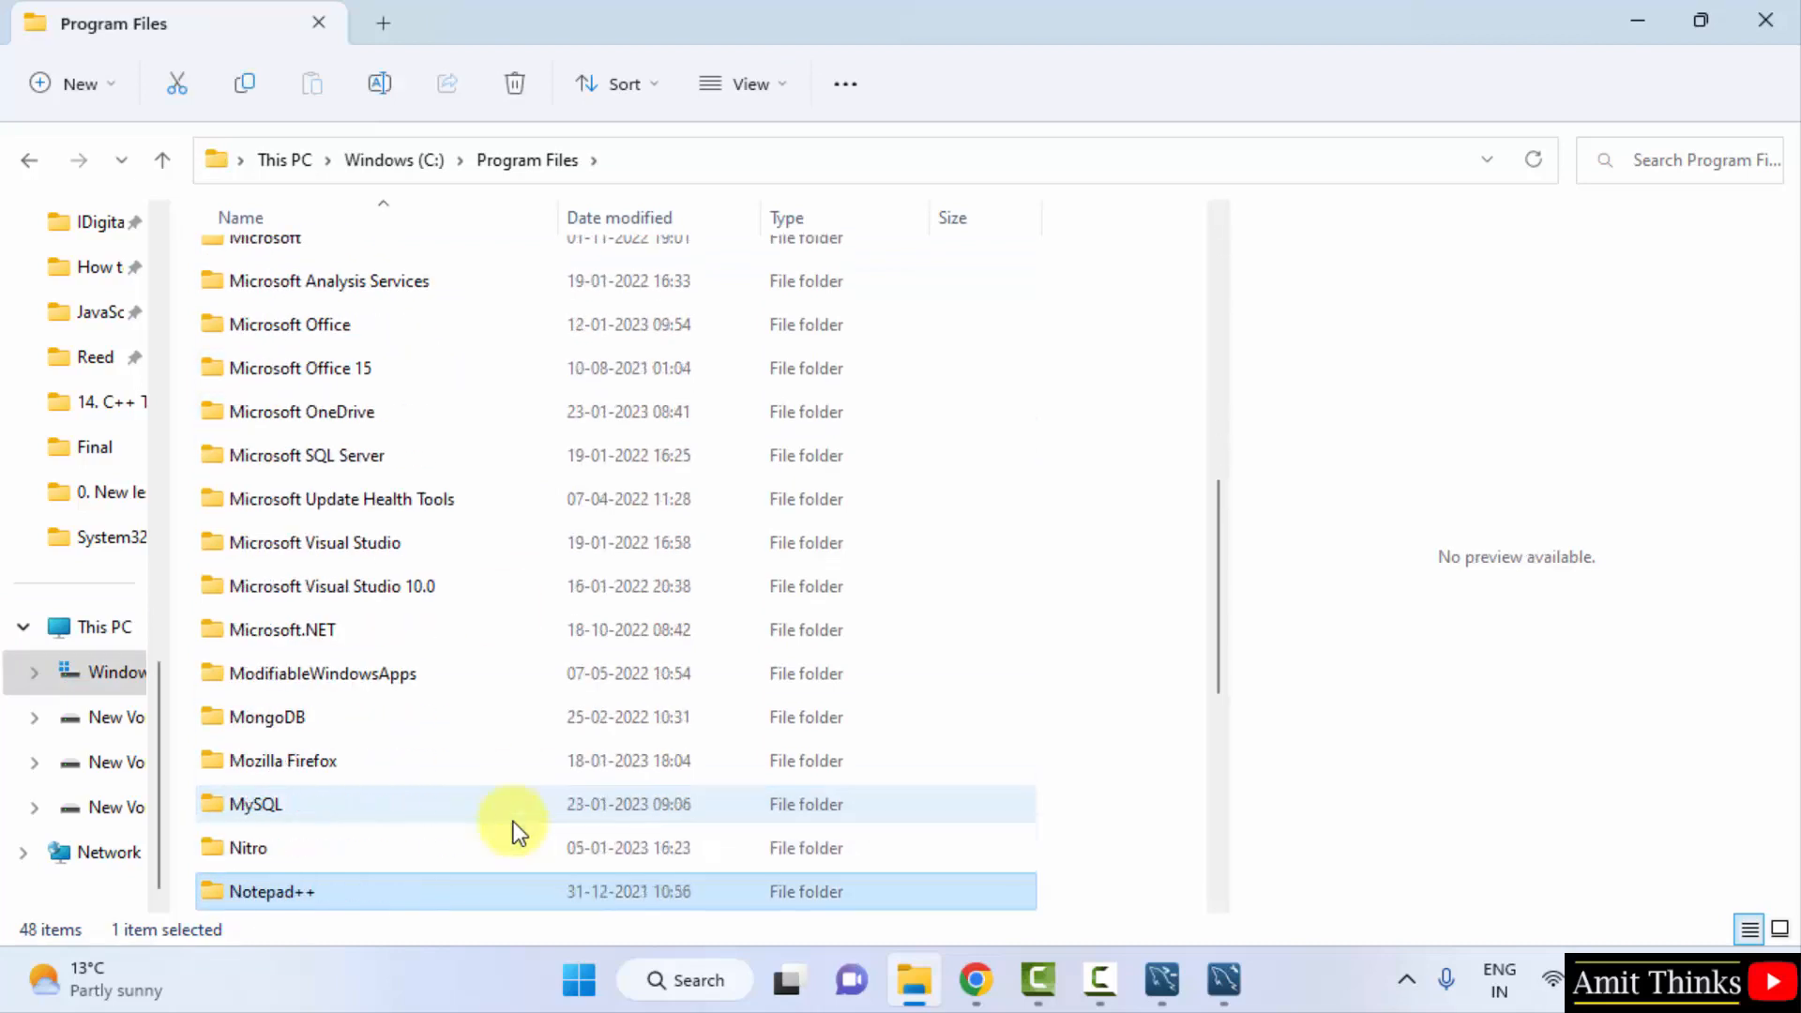
pyautogui.press('Up')
pyautogui.press('Up')
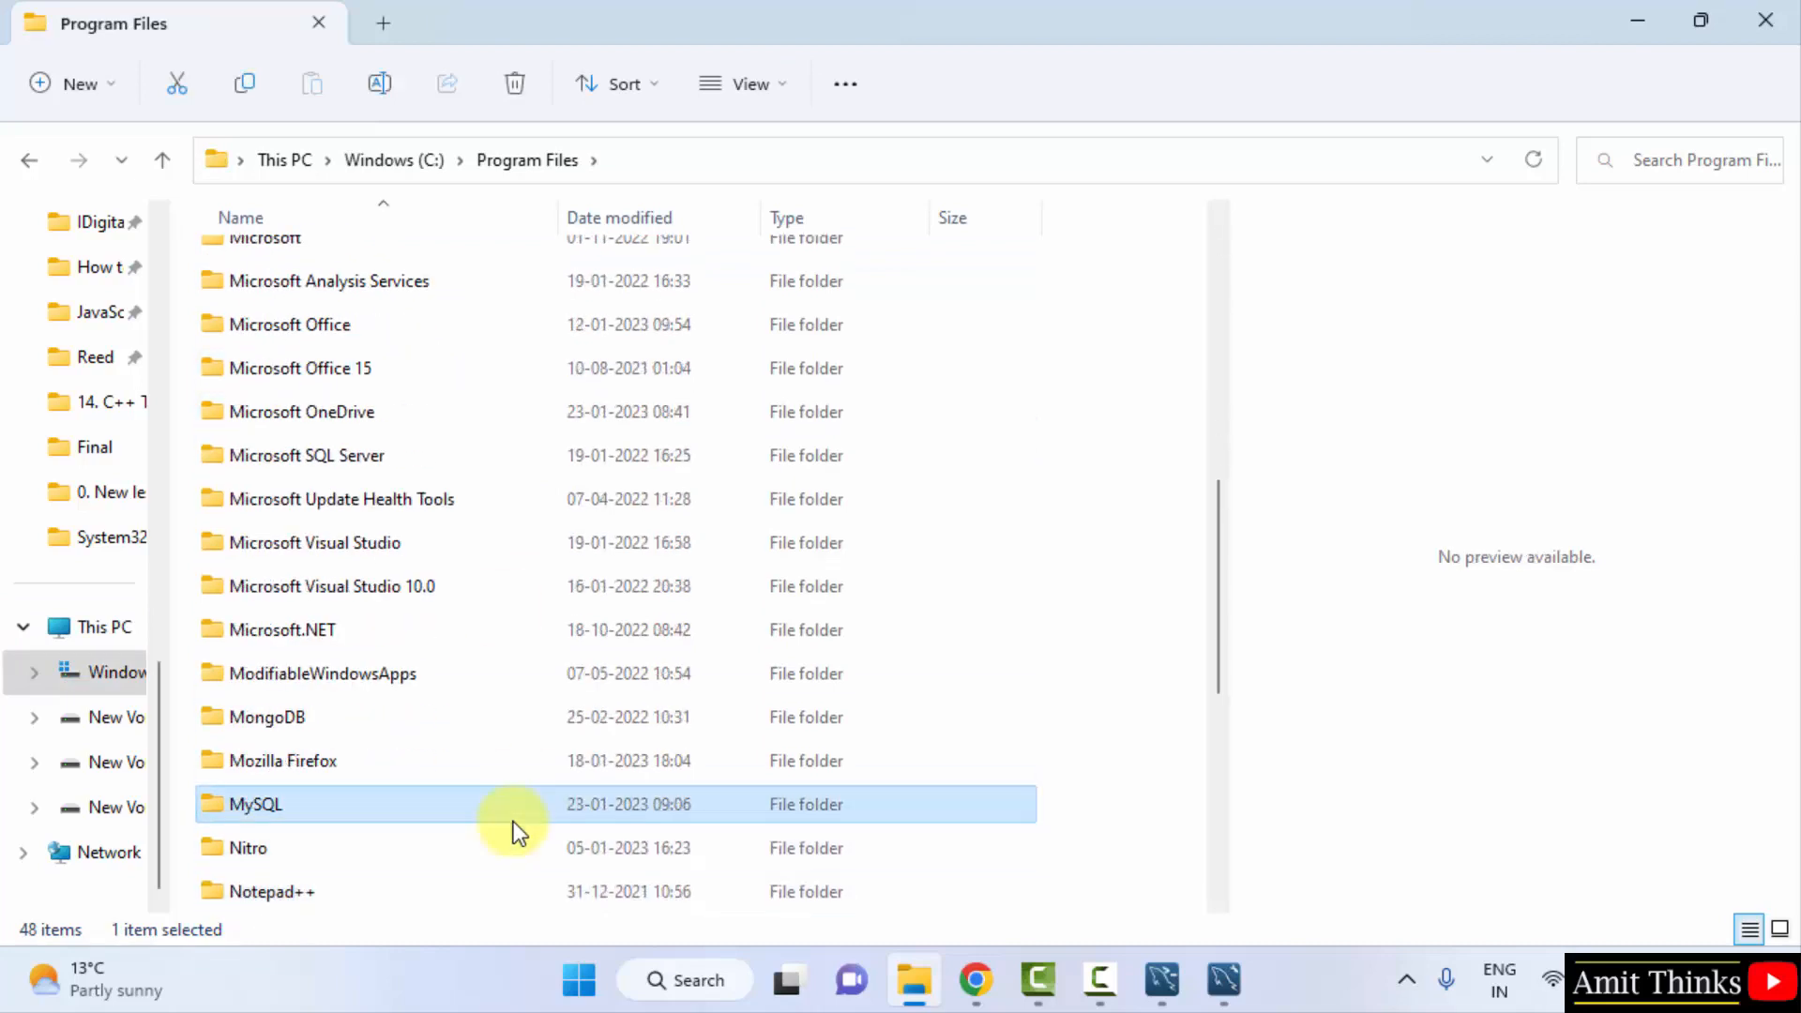
pyautogui.doubleClick(620, 802)
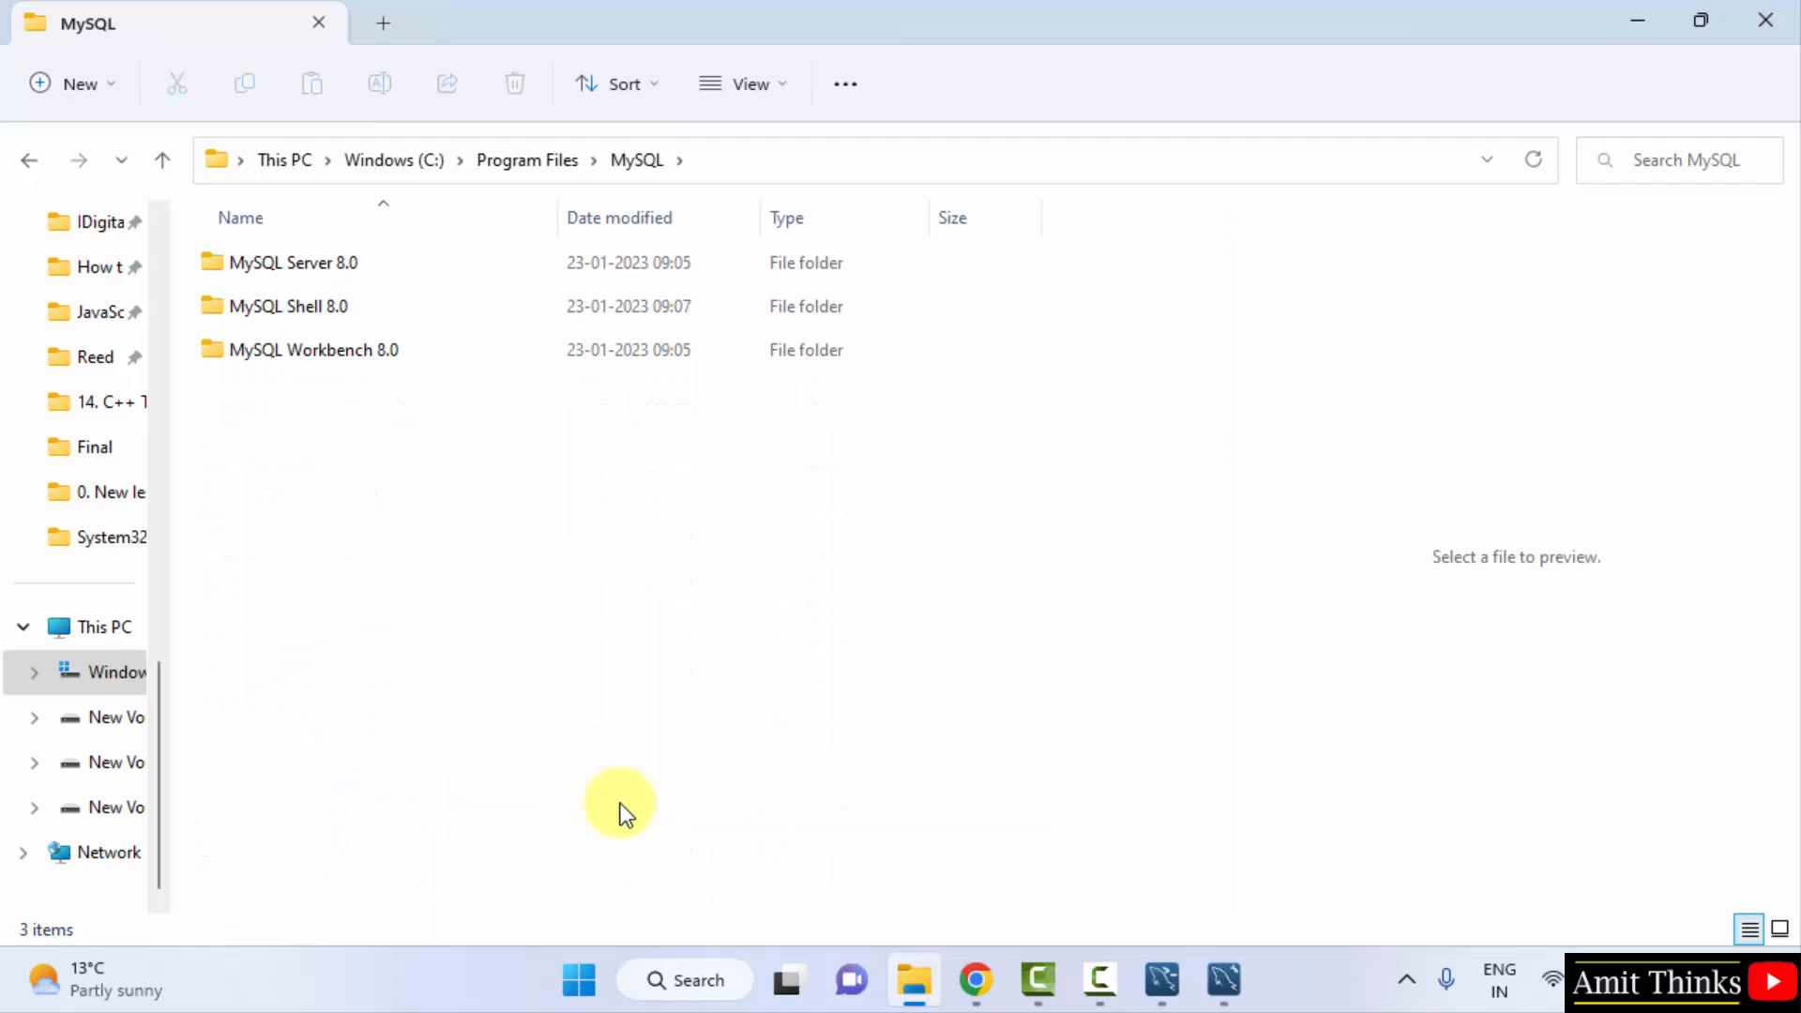
pyautogui.doubleClick(418, 263)
pyautogui.doubleClick(418, 262)
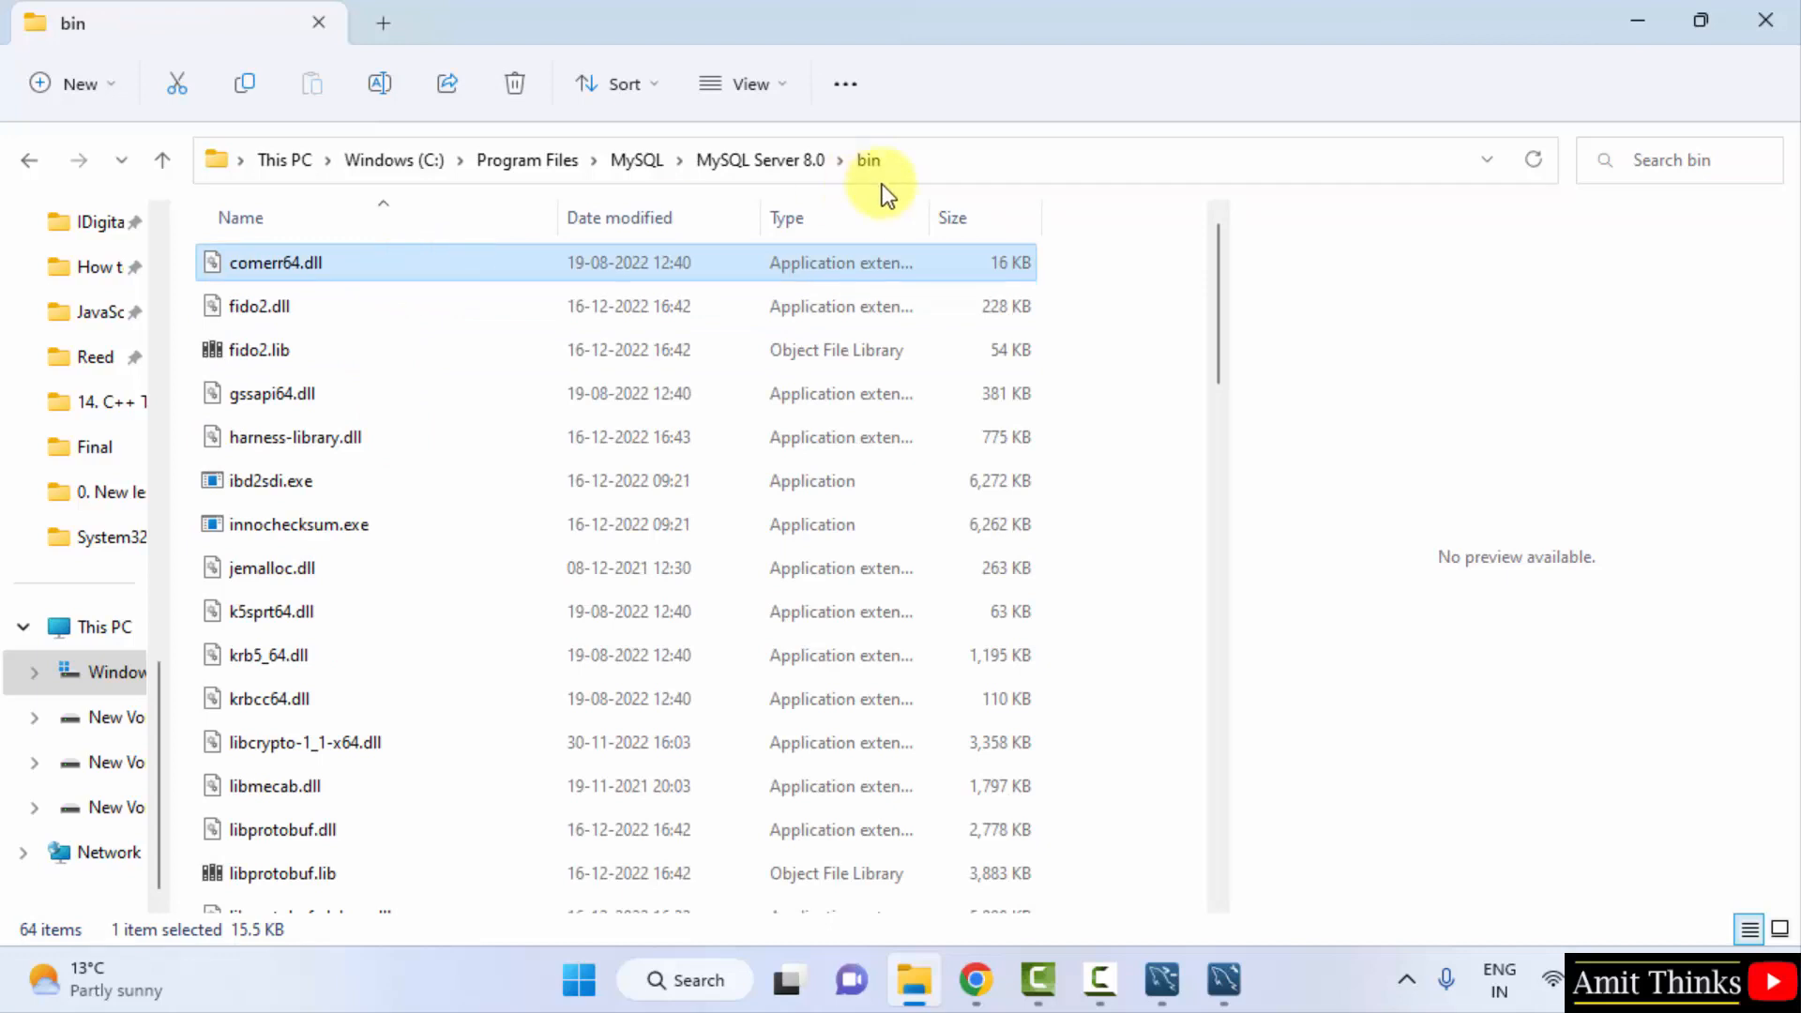
# - Copy the path C:\Program Files\MySQL\MySQL Server 8.0\bin from the address bar and minimize Explorer
pyautogui.click(932, 162)
pyautogui.press('cmd+c')
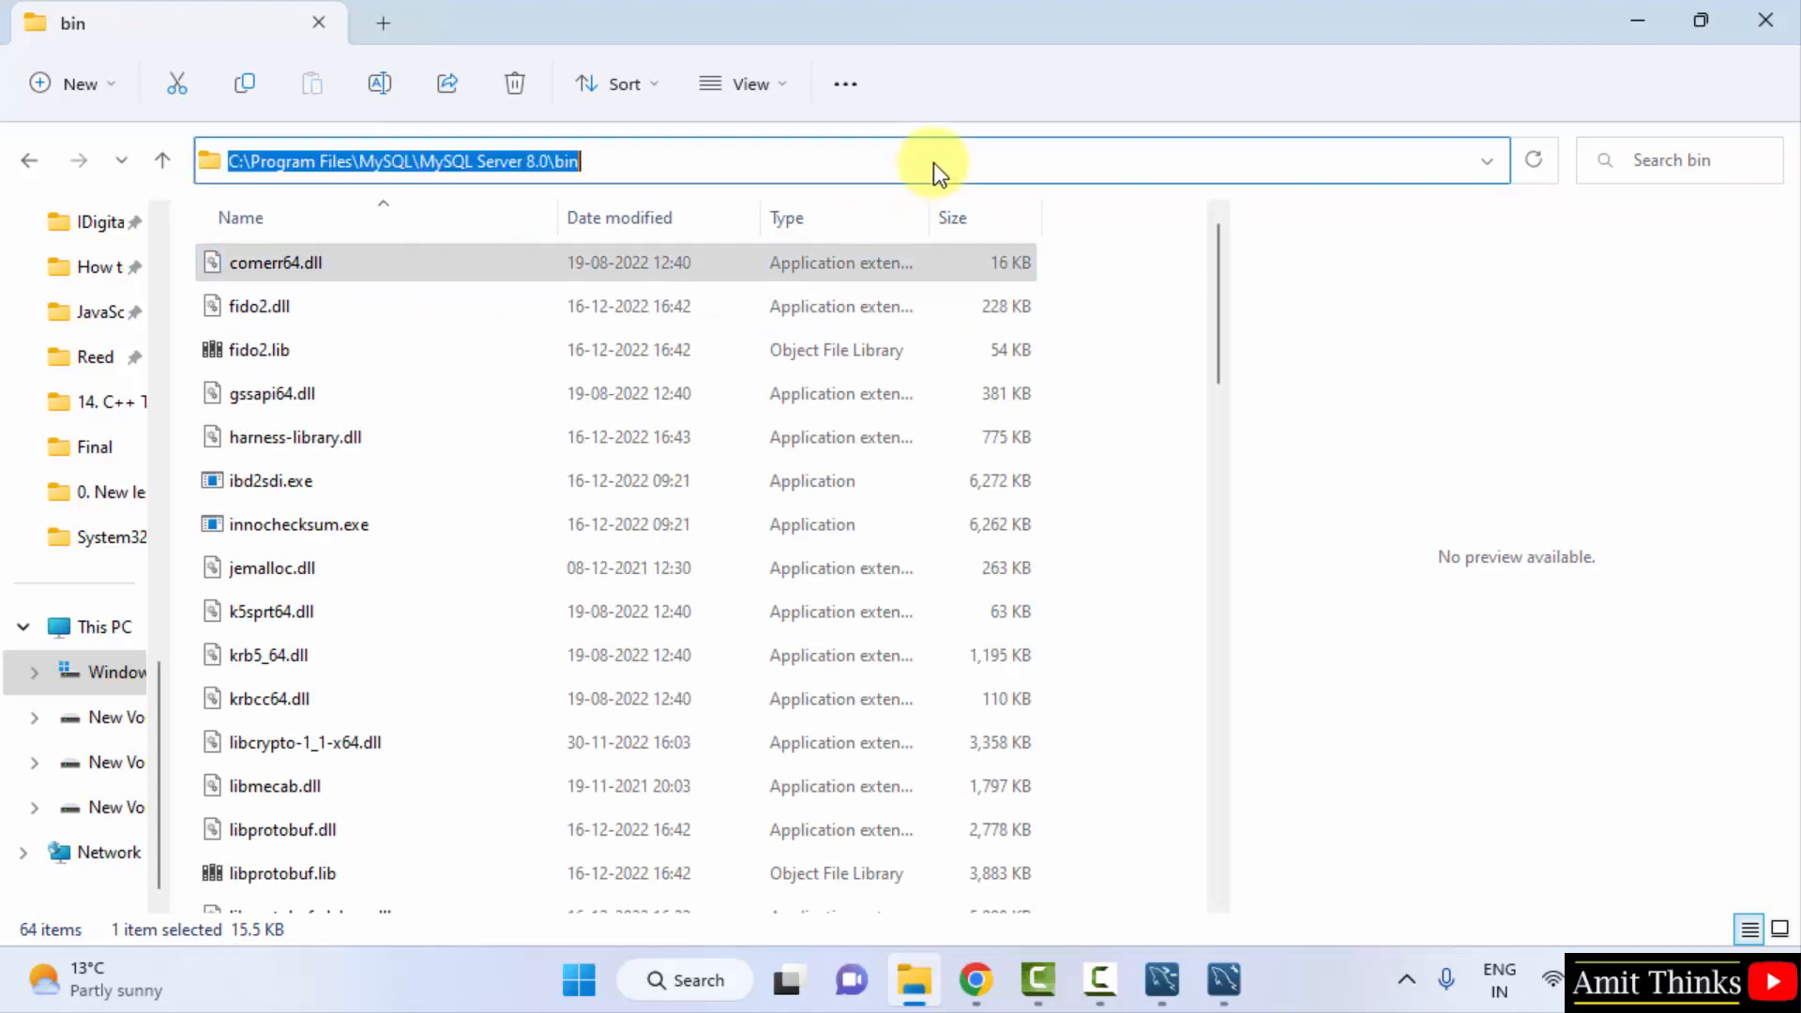
pyautogui.rightClick(501, 161)
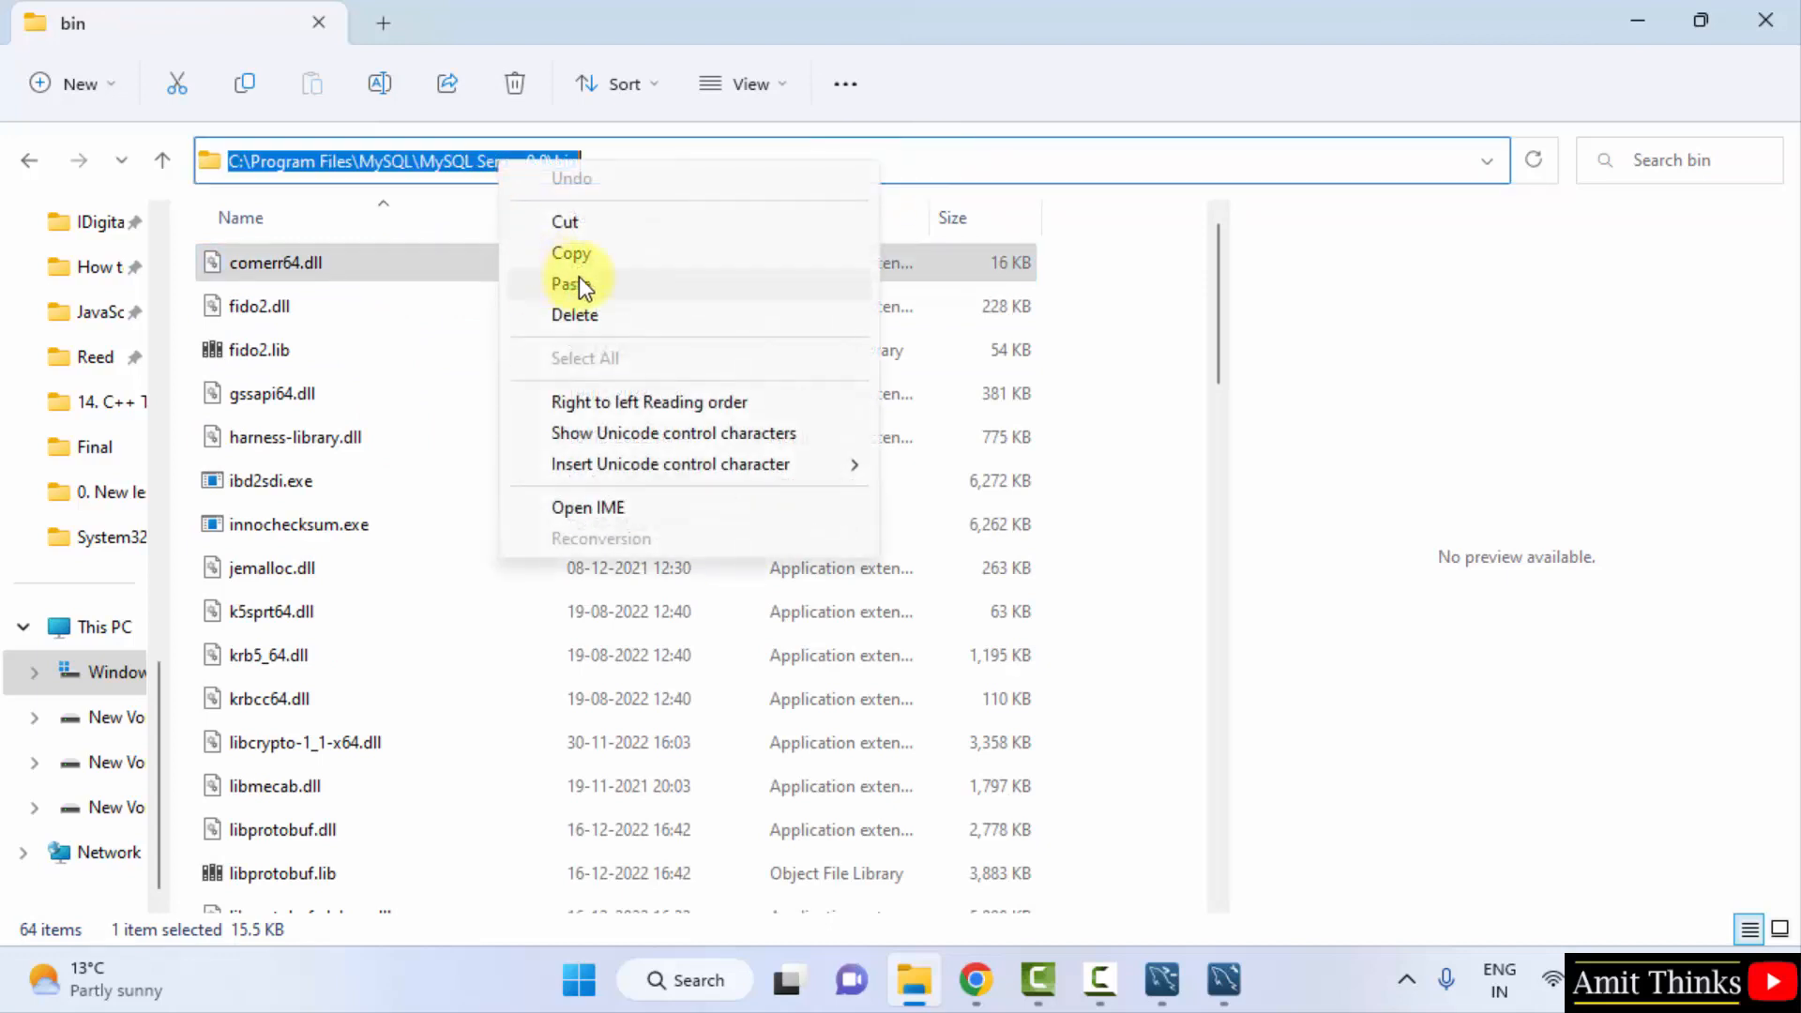
pyautogui.click(598, 252)
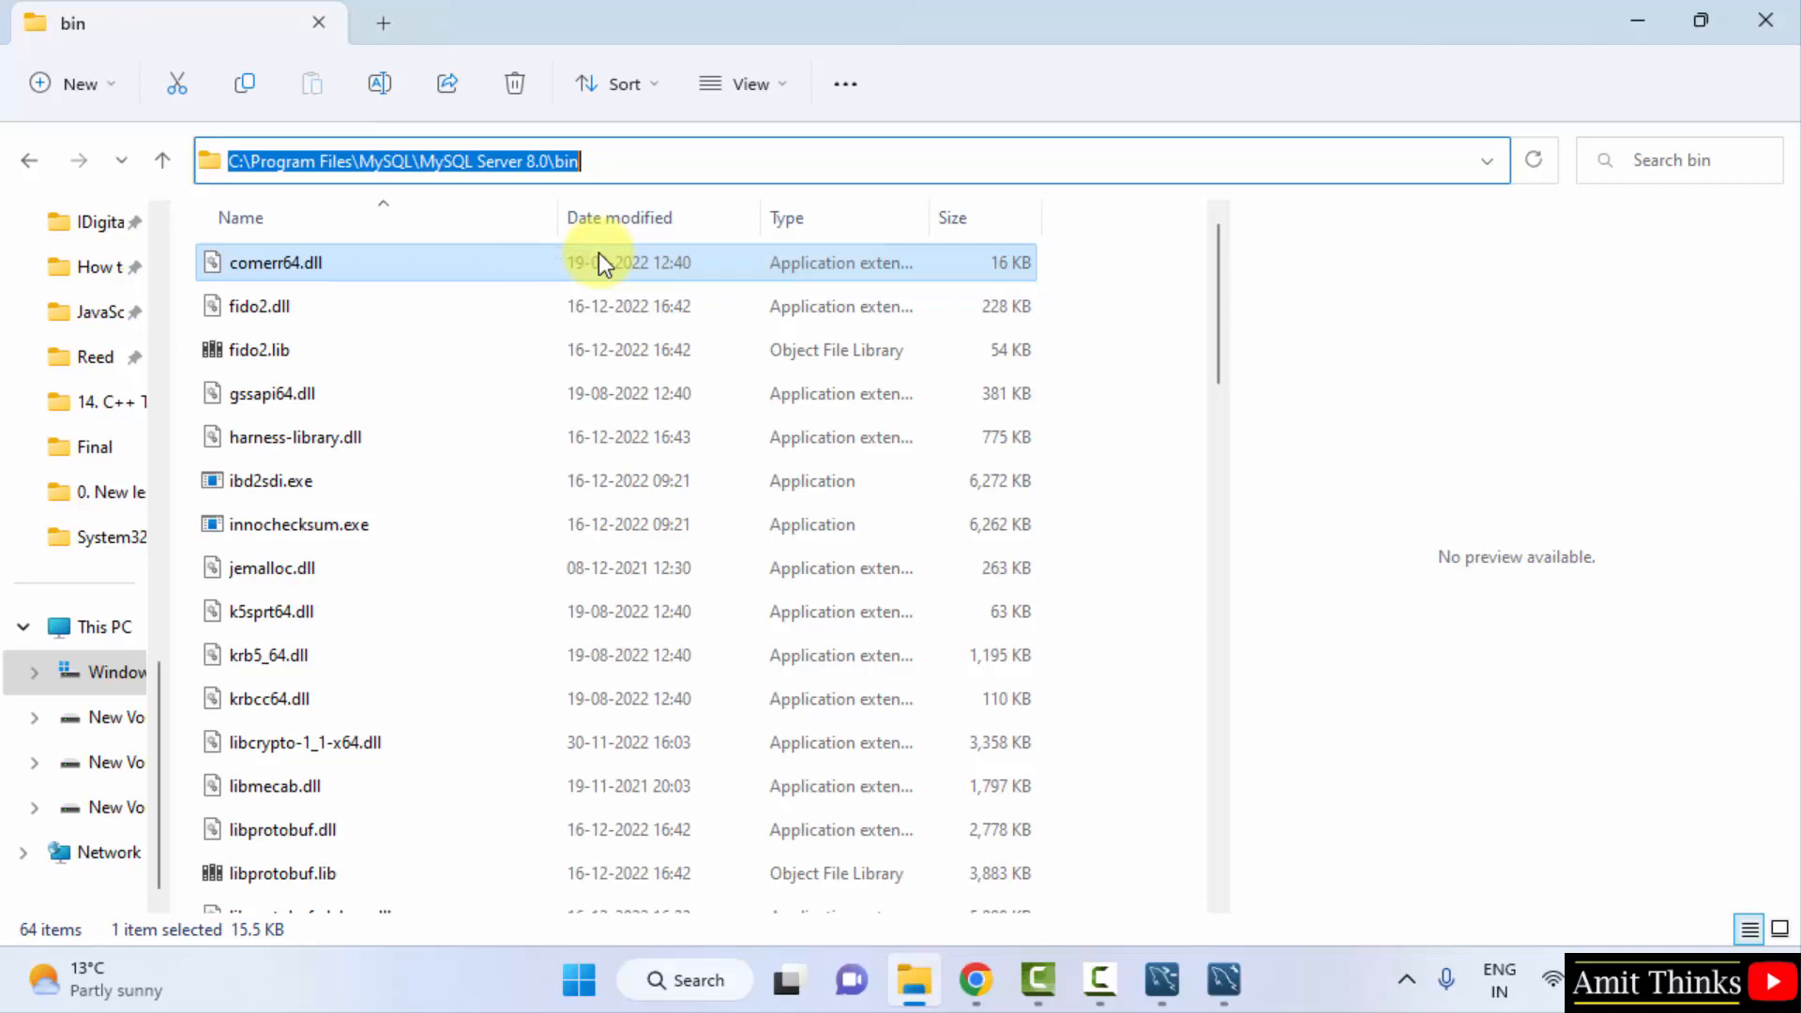
pyautogui.click(1636, 22)
# - Minimize Workbench and Shell, then open the Environment Variables editor via a search for 'environment variables'
pyautogui.click(1635, 24)
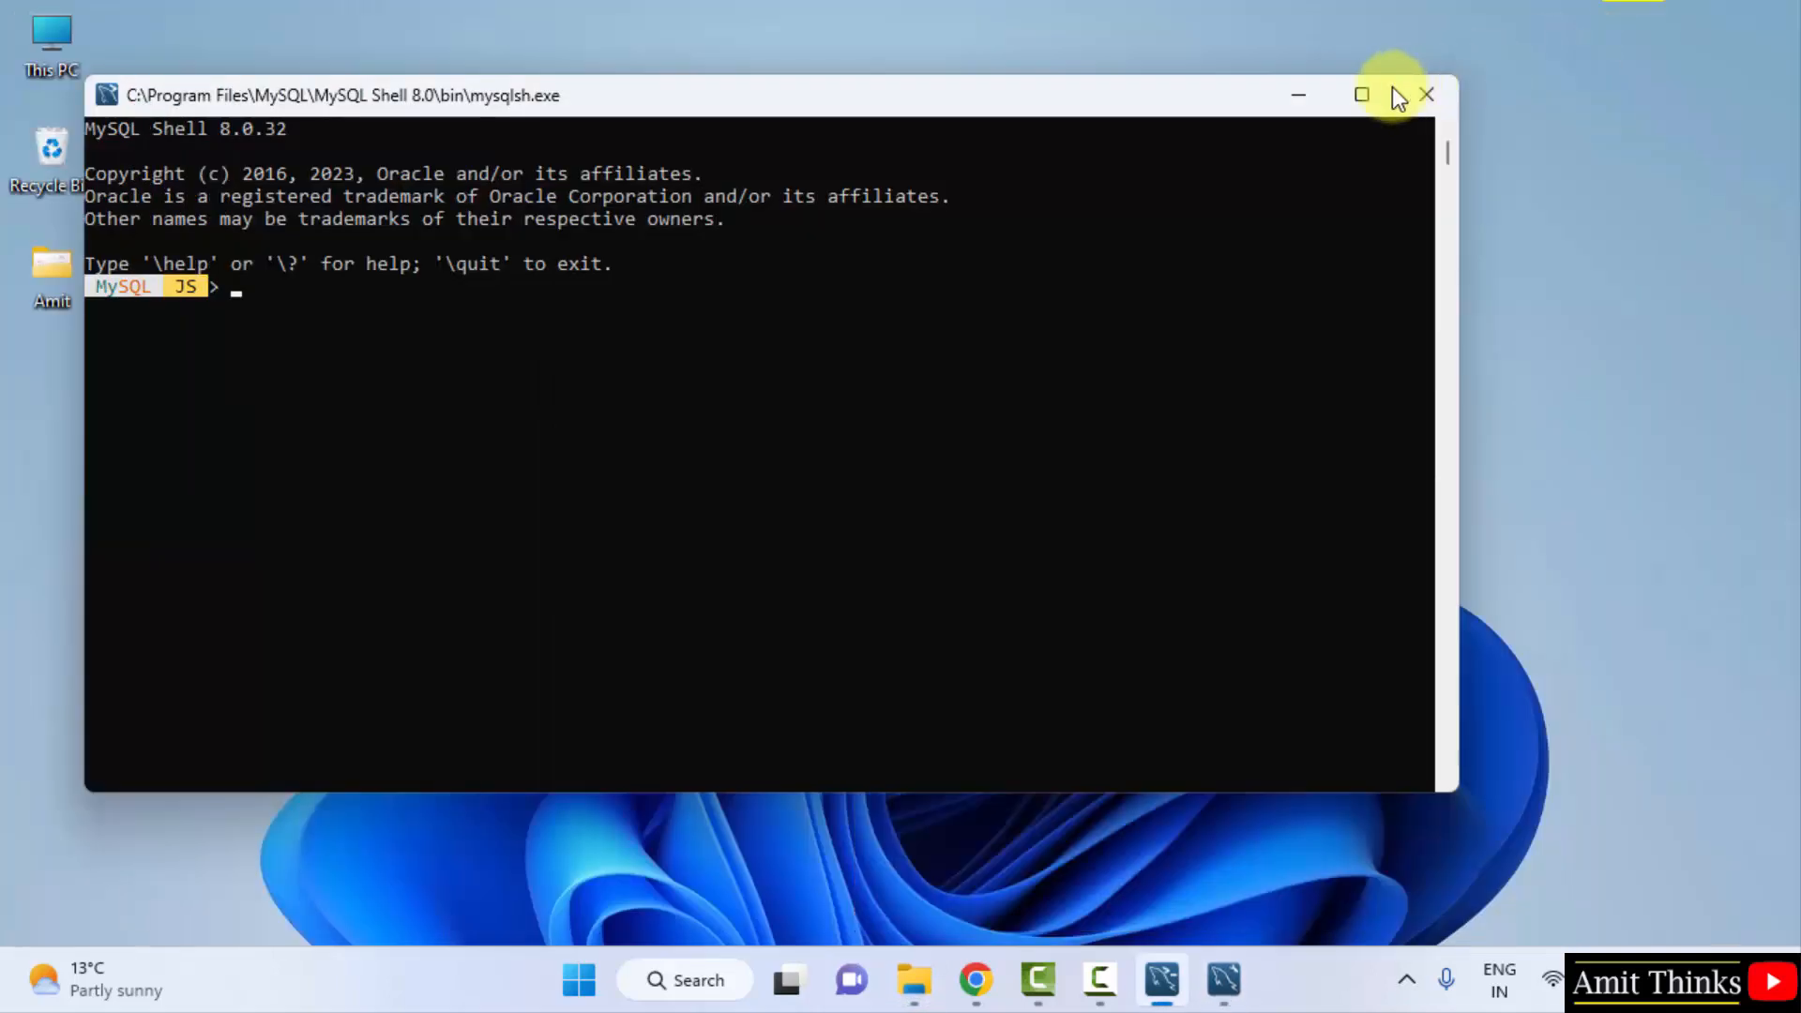
pyautogui.click(1296, 98)
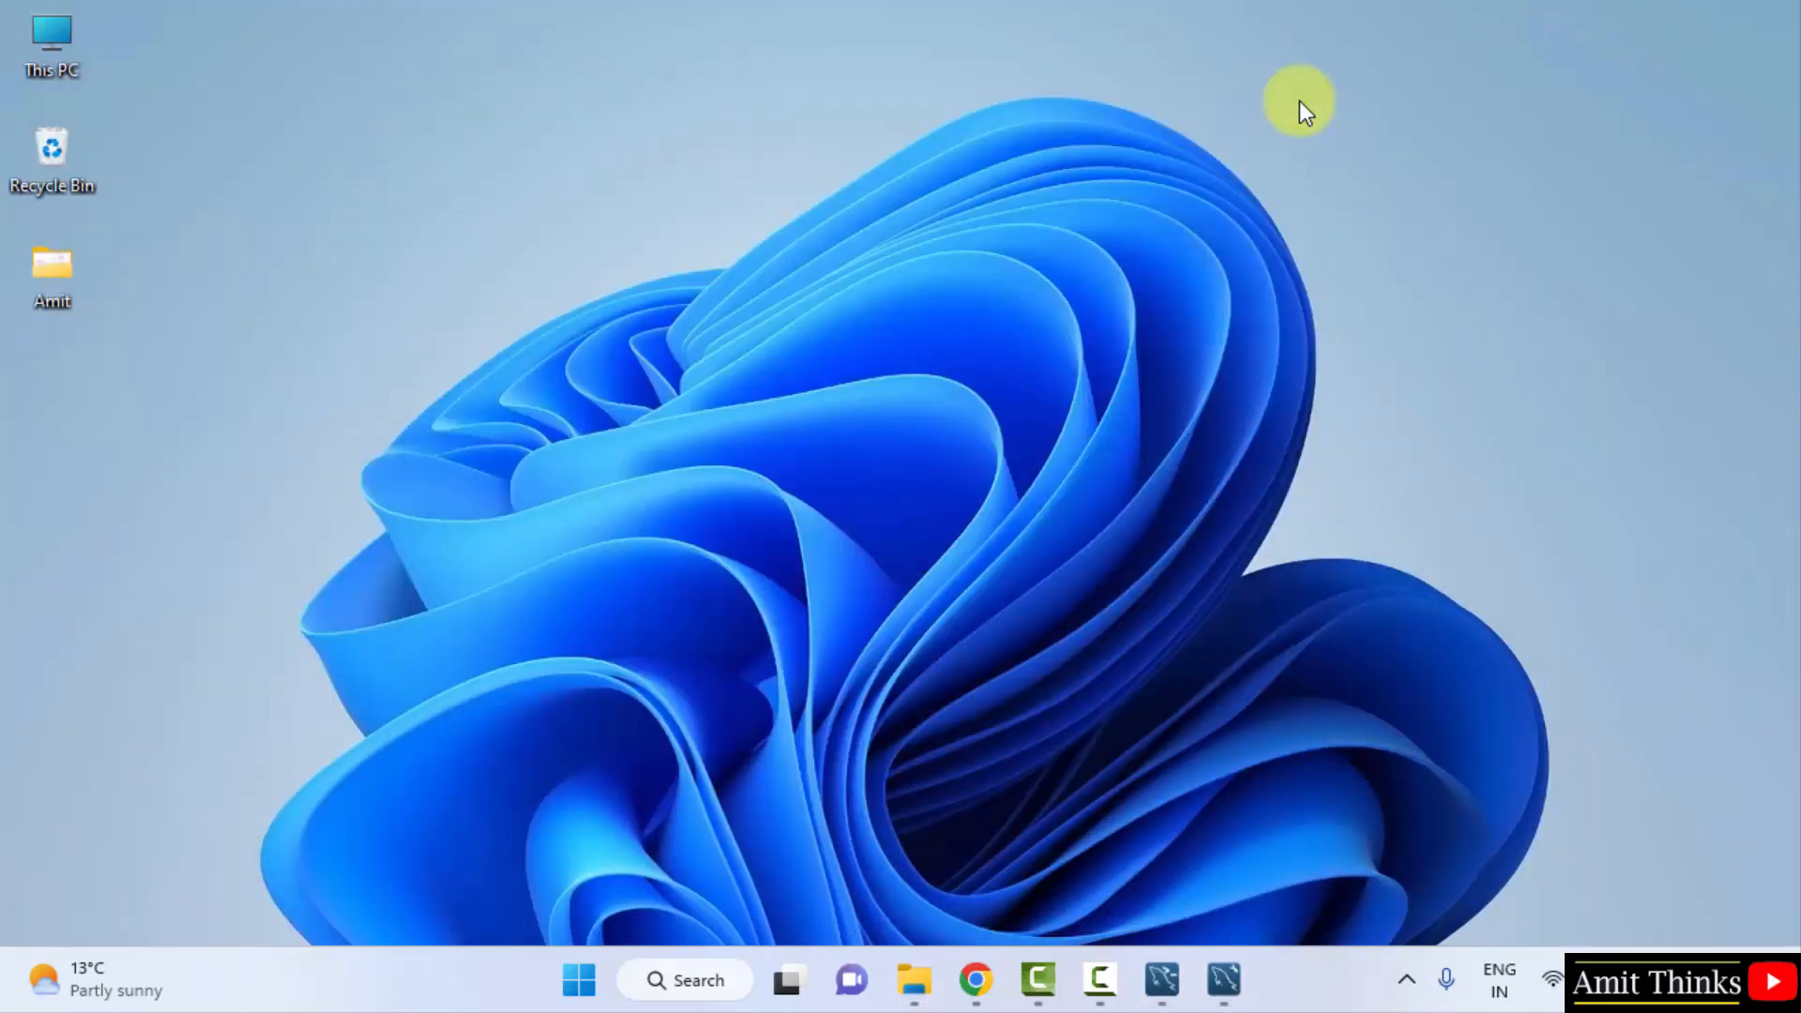
pyautogui.click(585, 974)
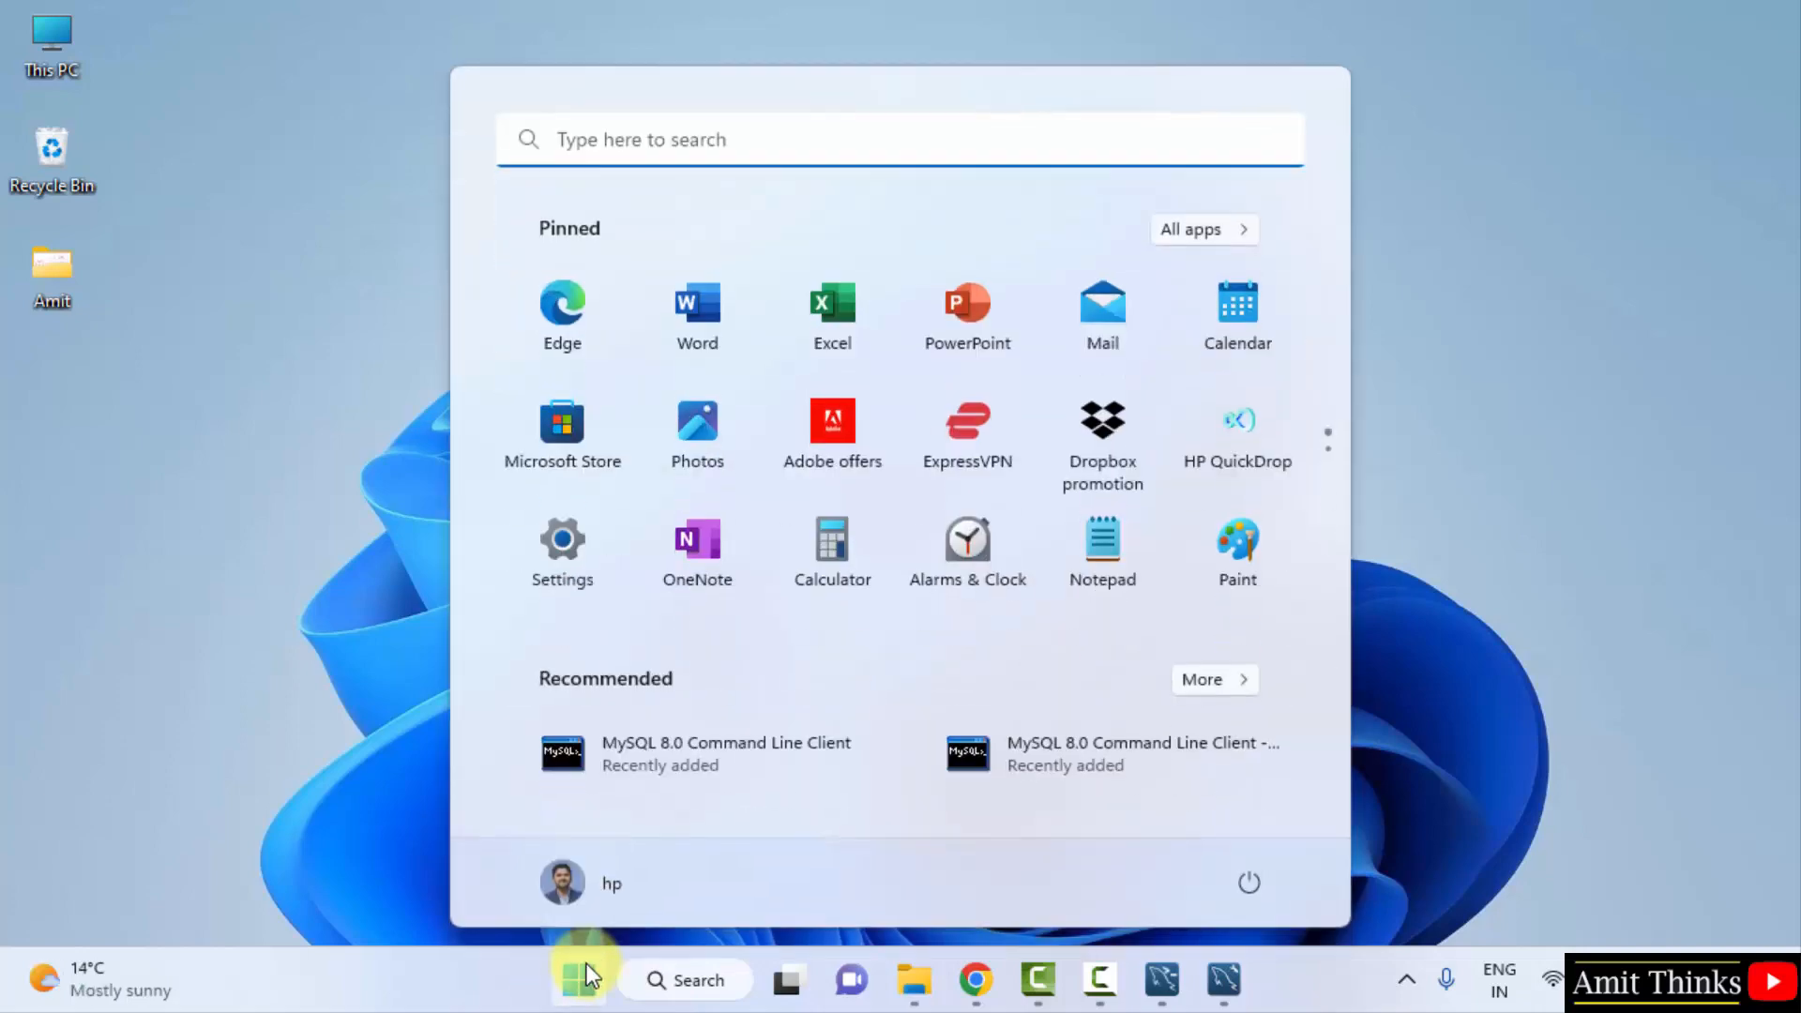
pyautogui.write('environment ')
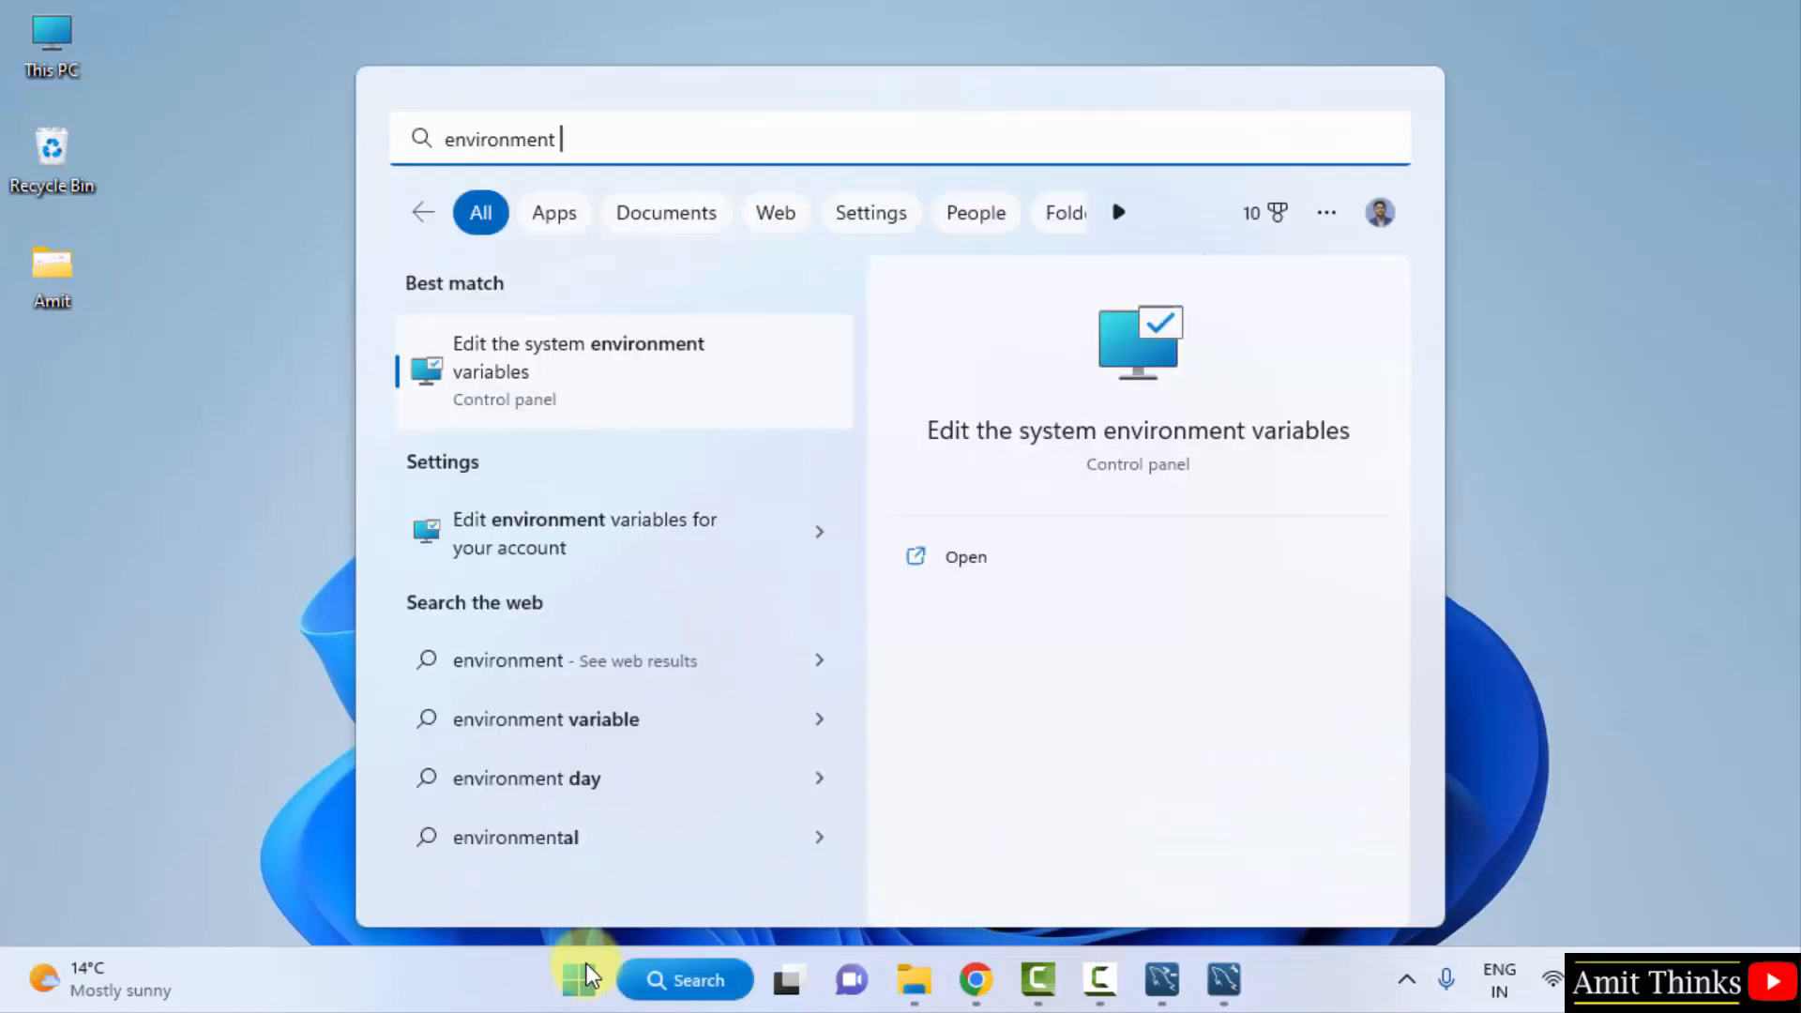
pyautogui.write('variables')
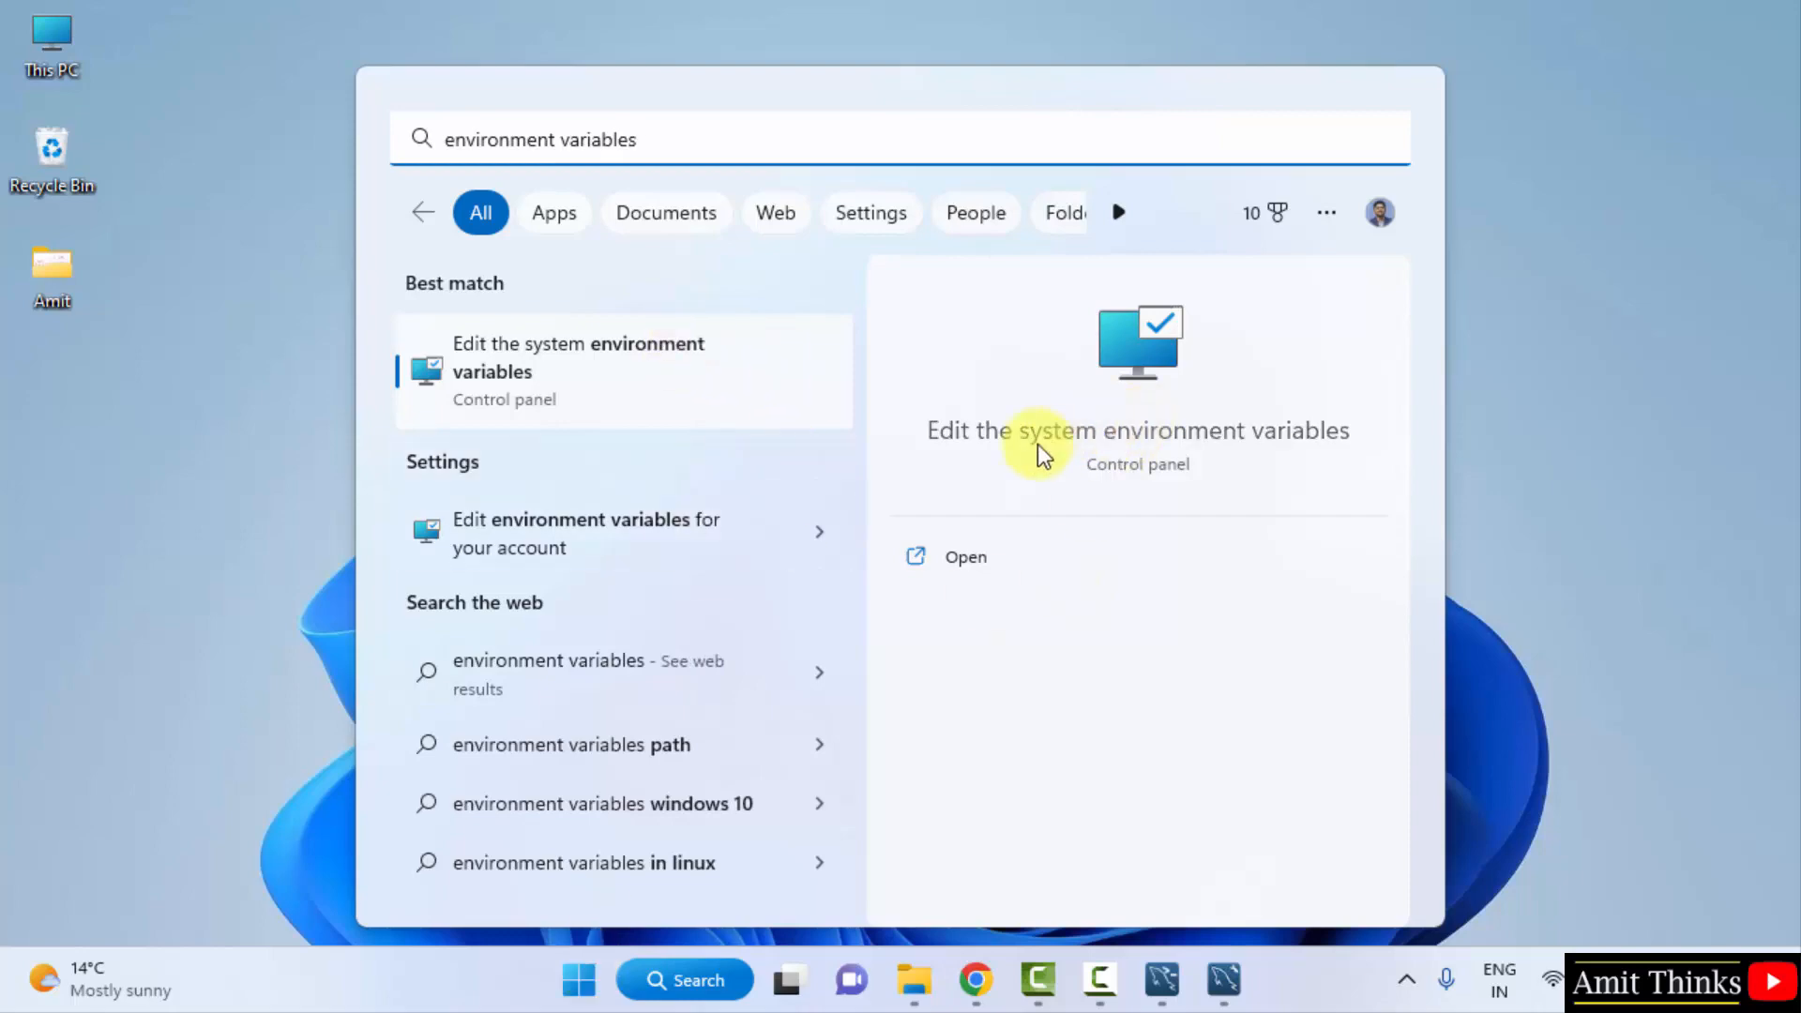
pyautogui.click(989, 550)
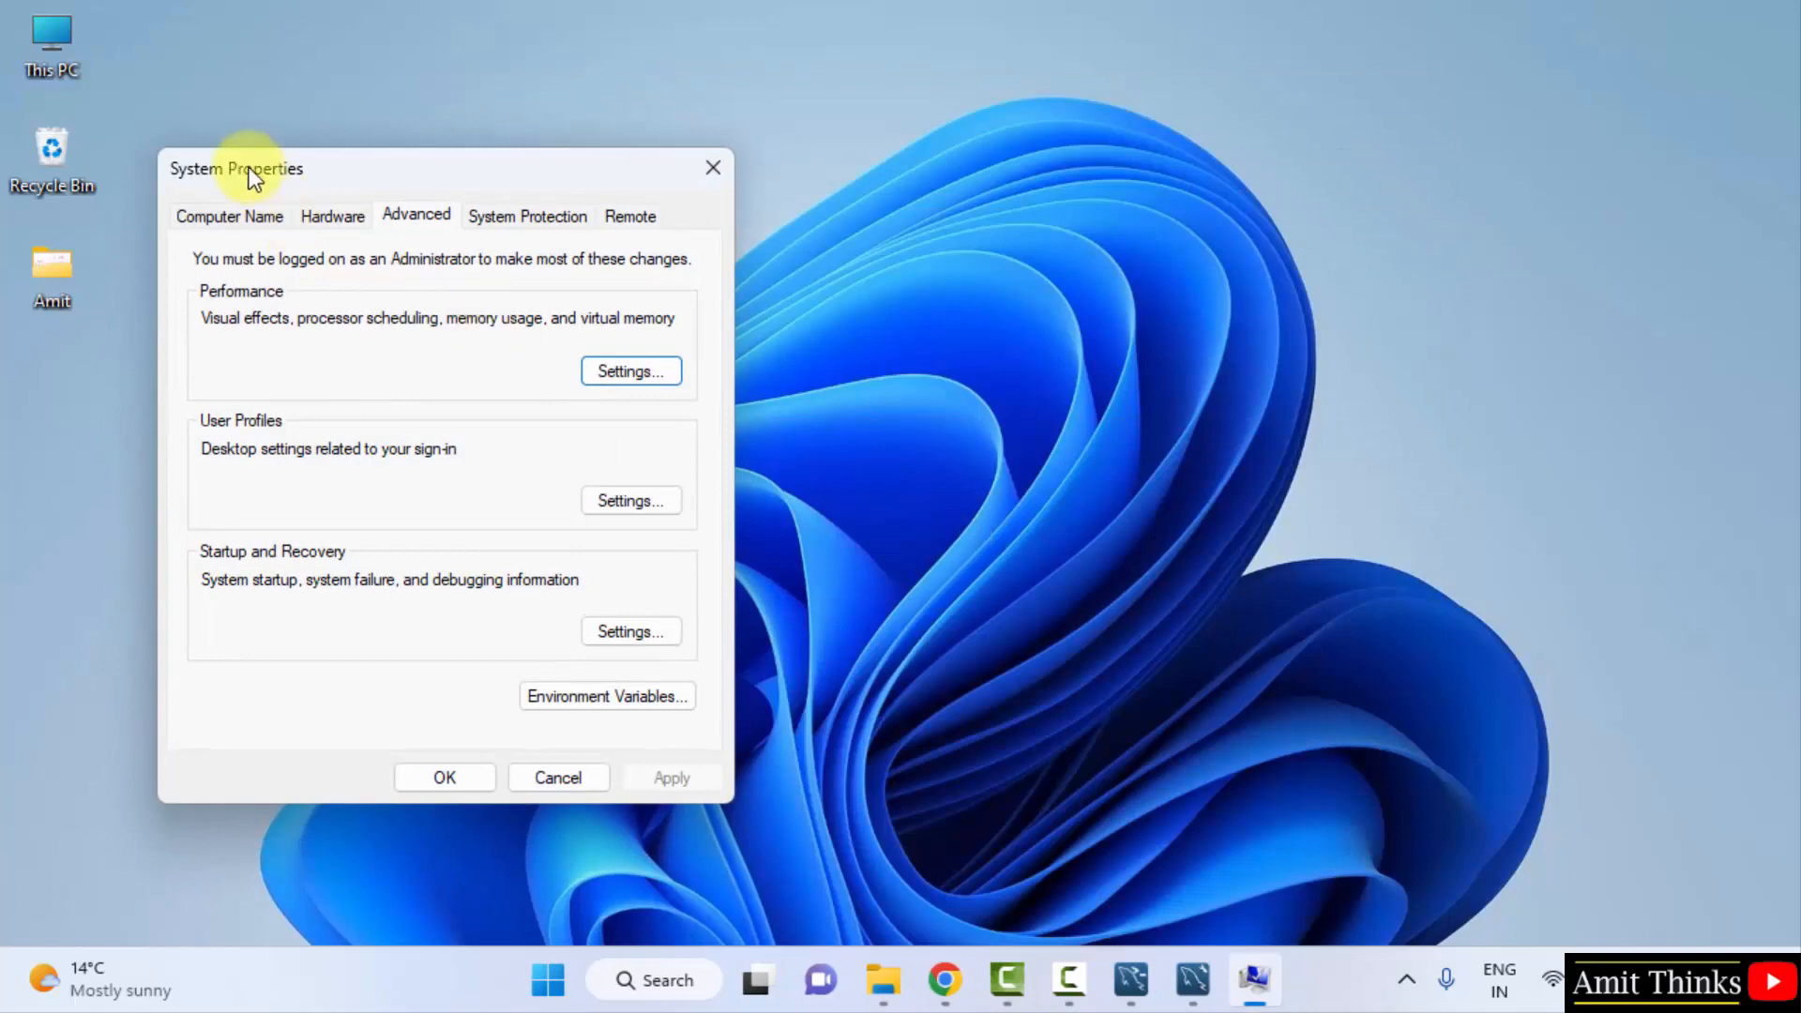
pyautogui.click(677, 696)
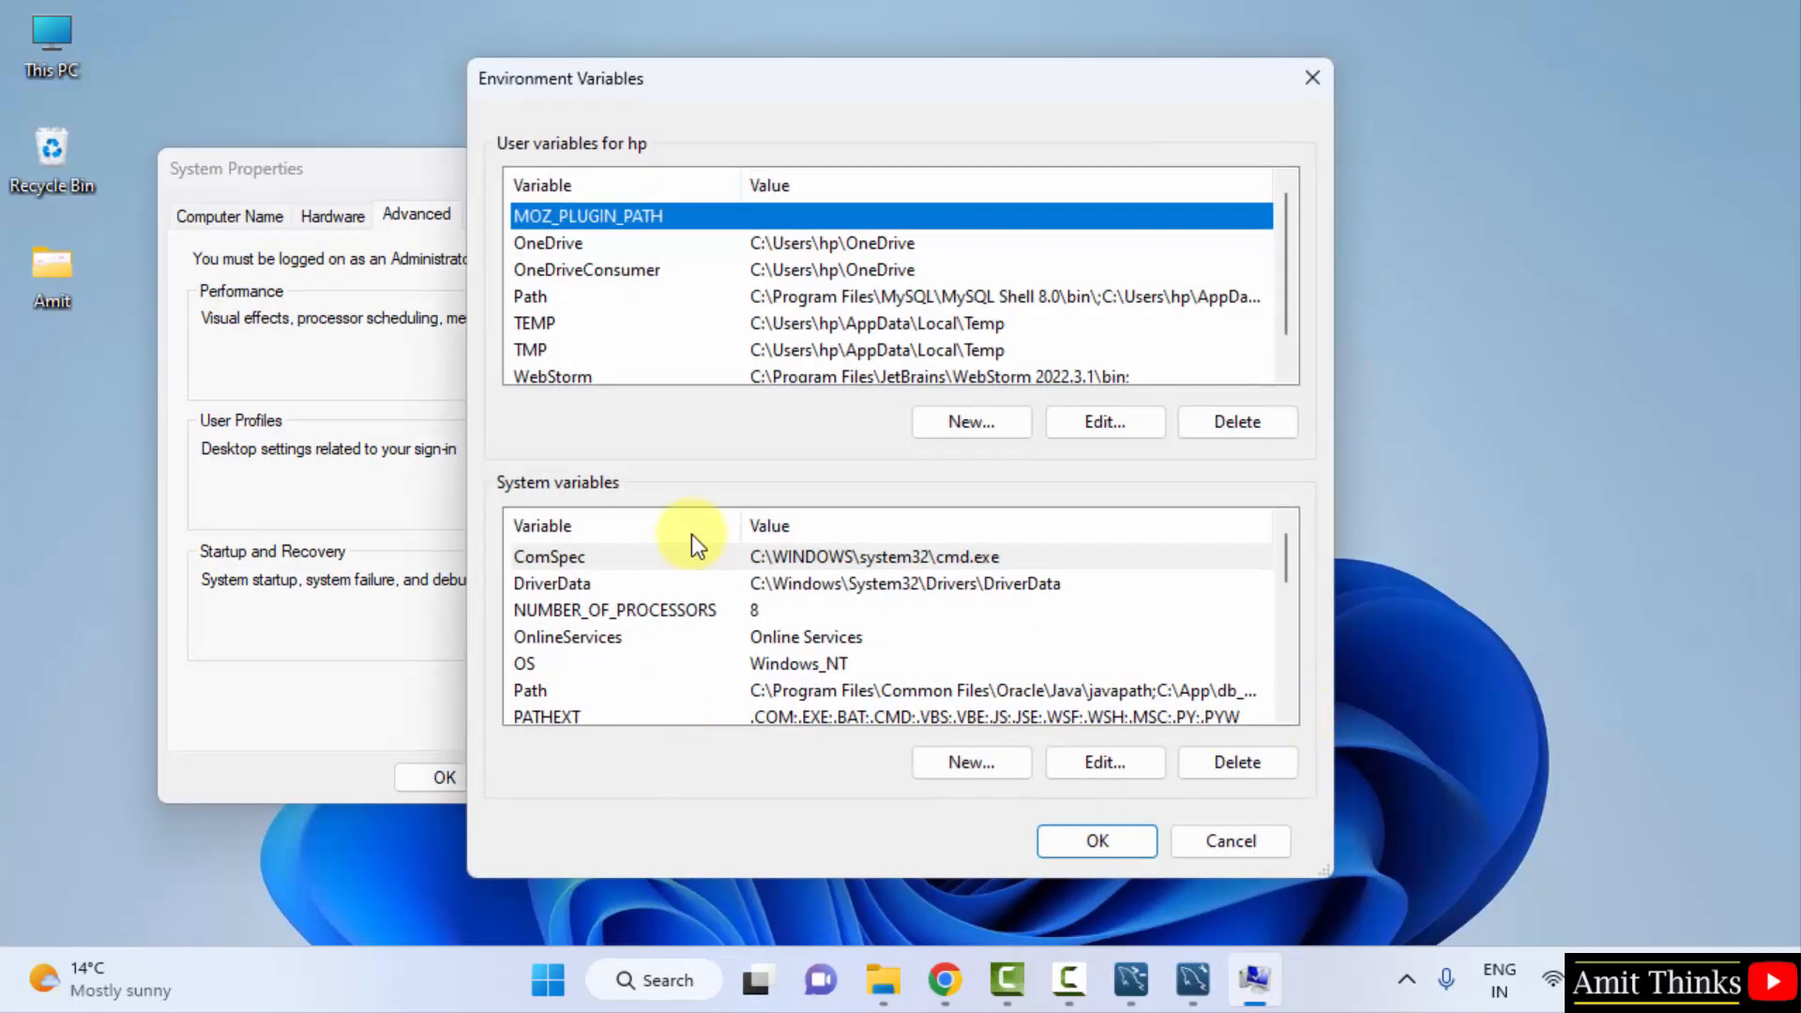
# - Add C:\Program Files\MySQL\MySQL Server 8.0\bin as a new system Path entry and confirm all dialogs
pyautogui.click(1285, 710)
pyautogui.click(1286, 710)
pyautogui.click(1286, 710)
pyautogui.click(762, 610)
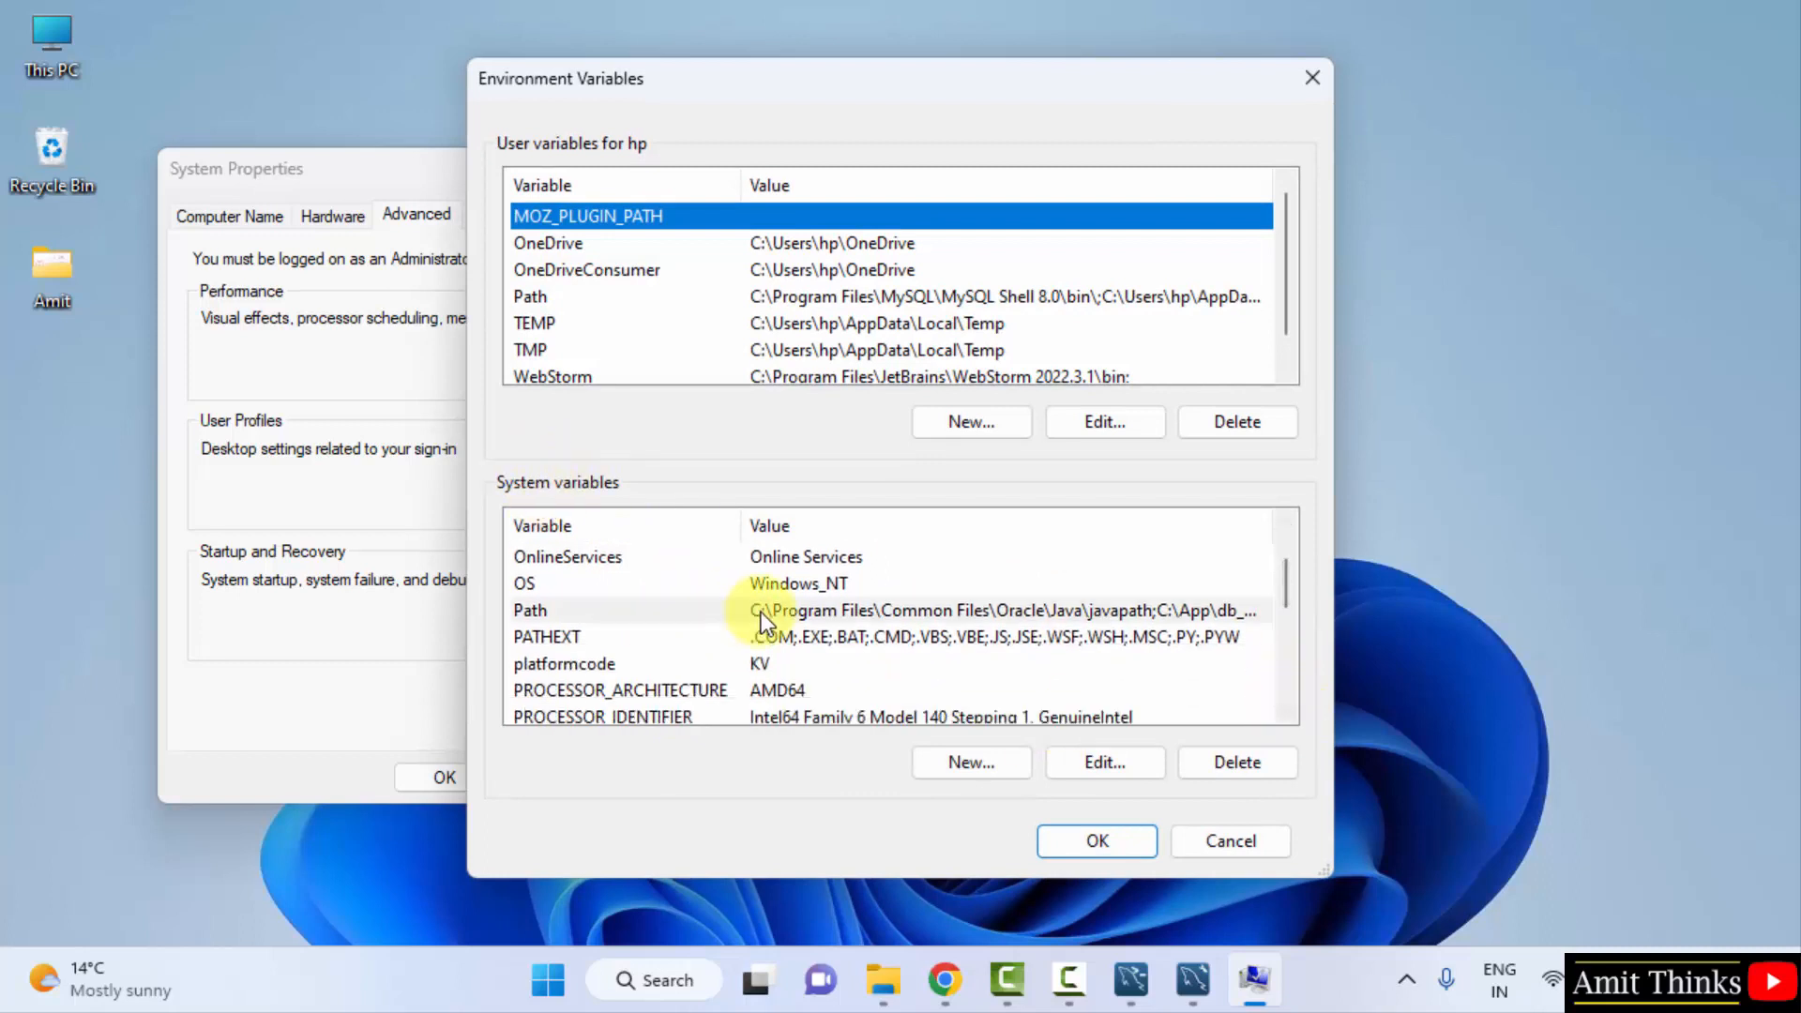
pyautogui.doubleClick(1079, 615)
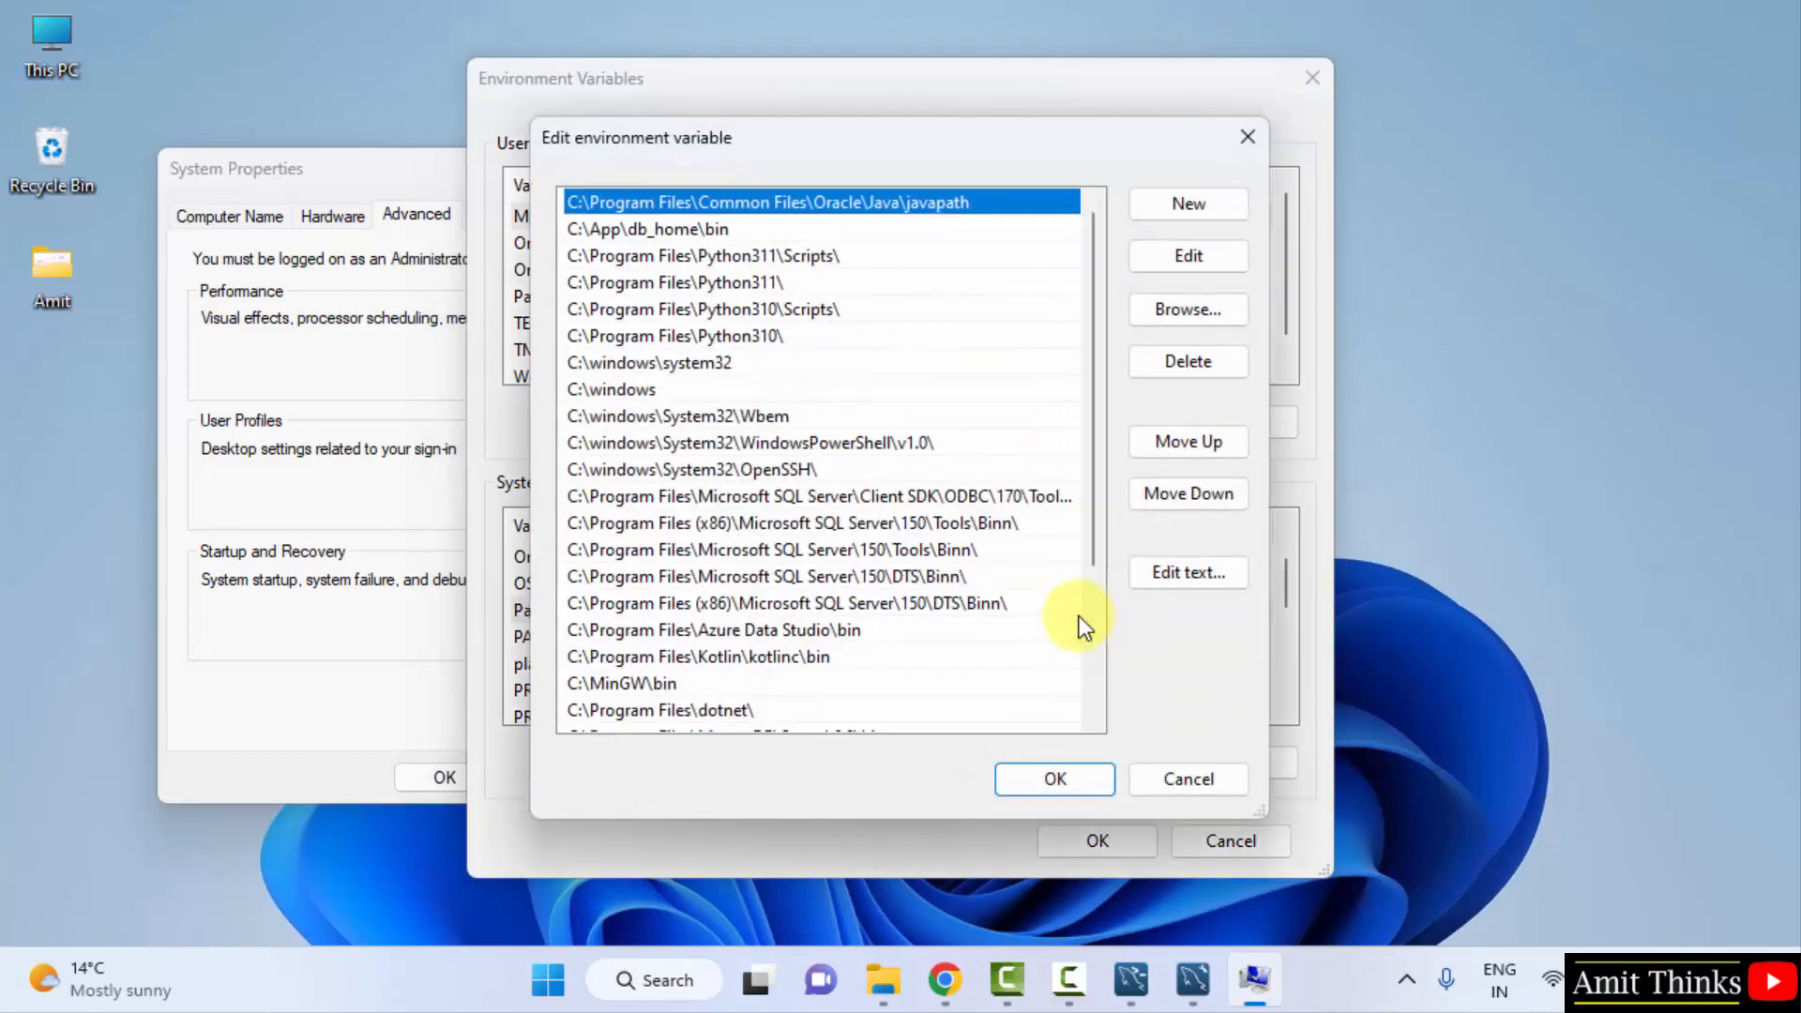
pyautogui.scroll(-3, 1089, 645)
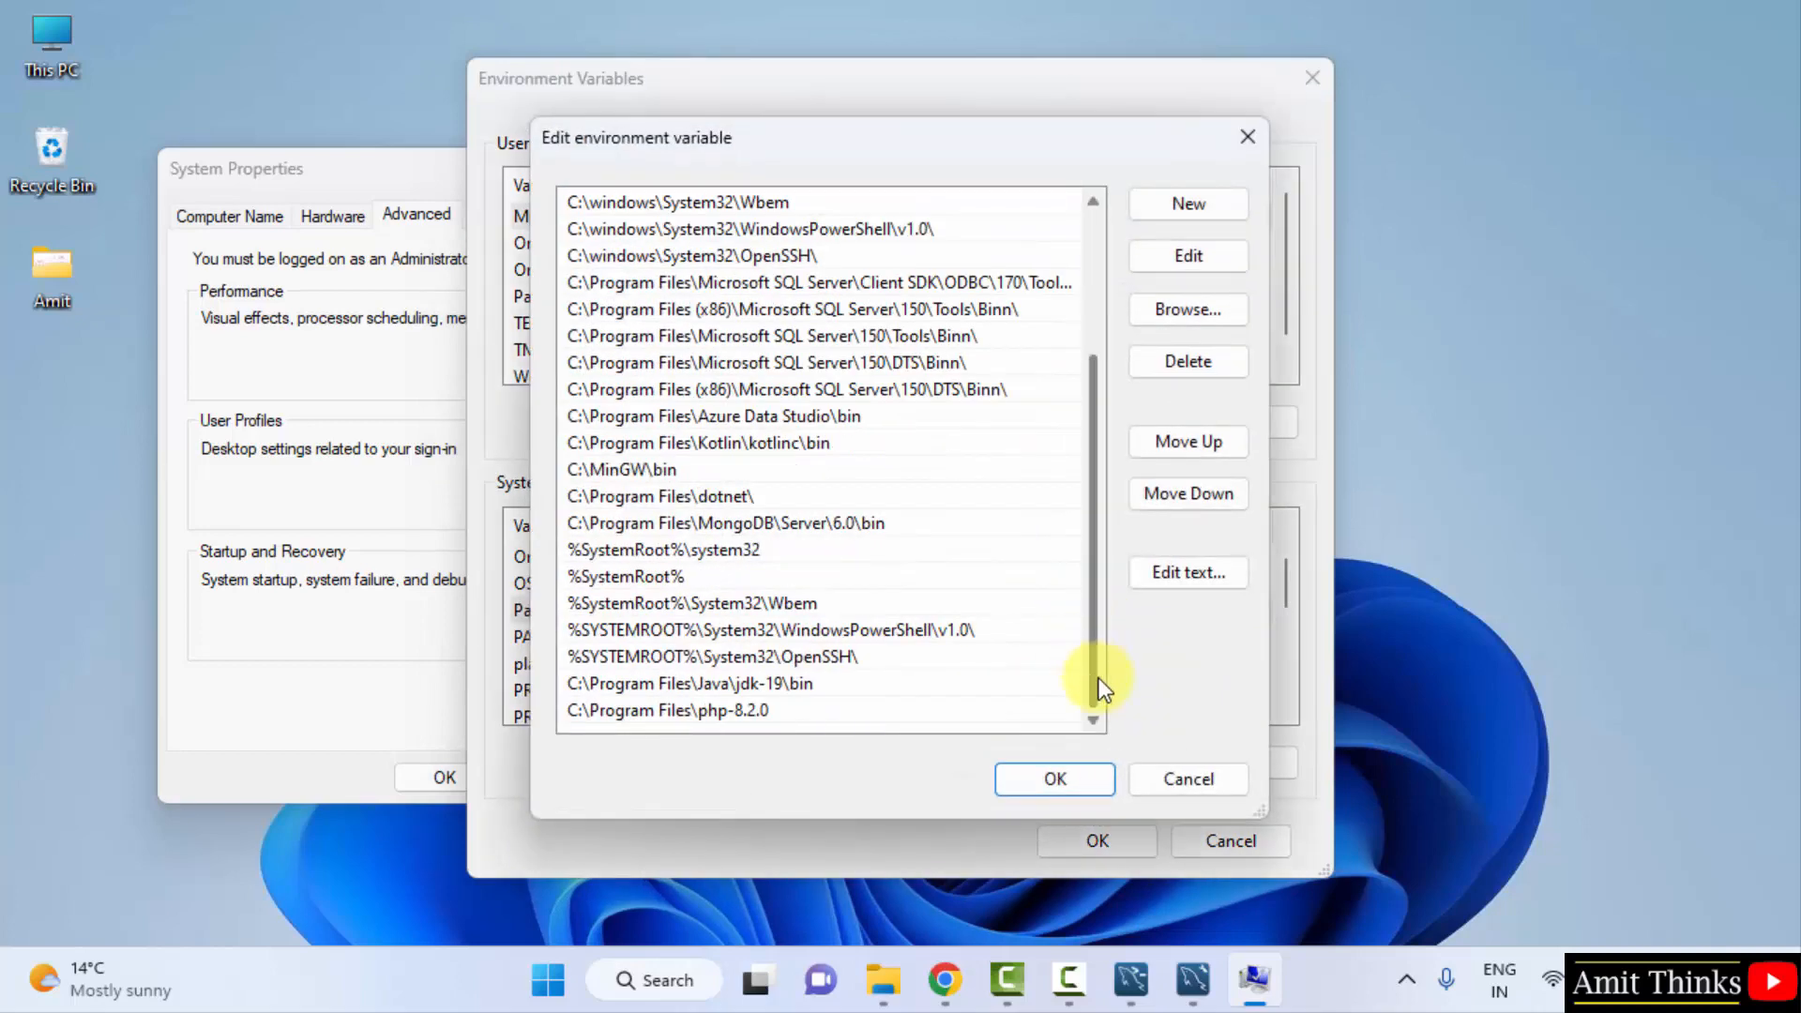
pyautogui.click(1223, 206)
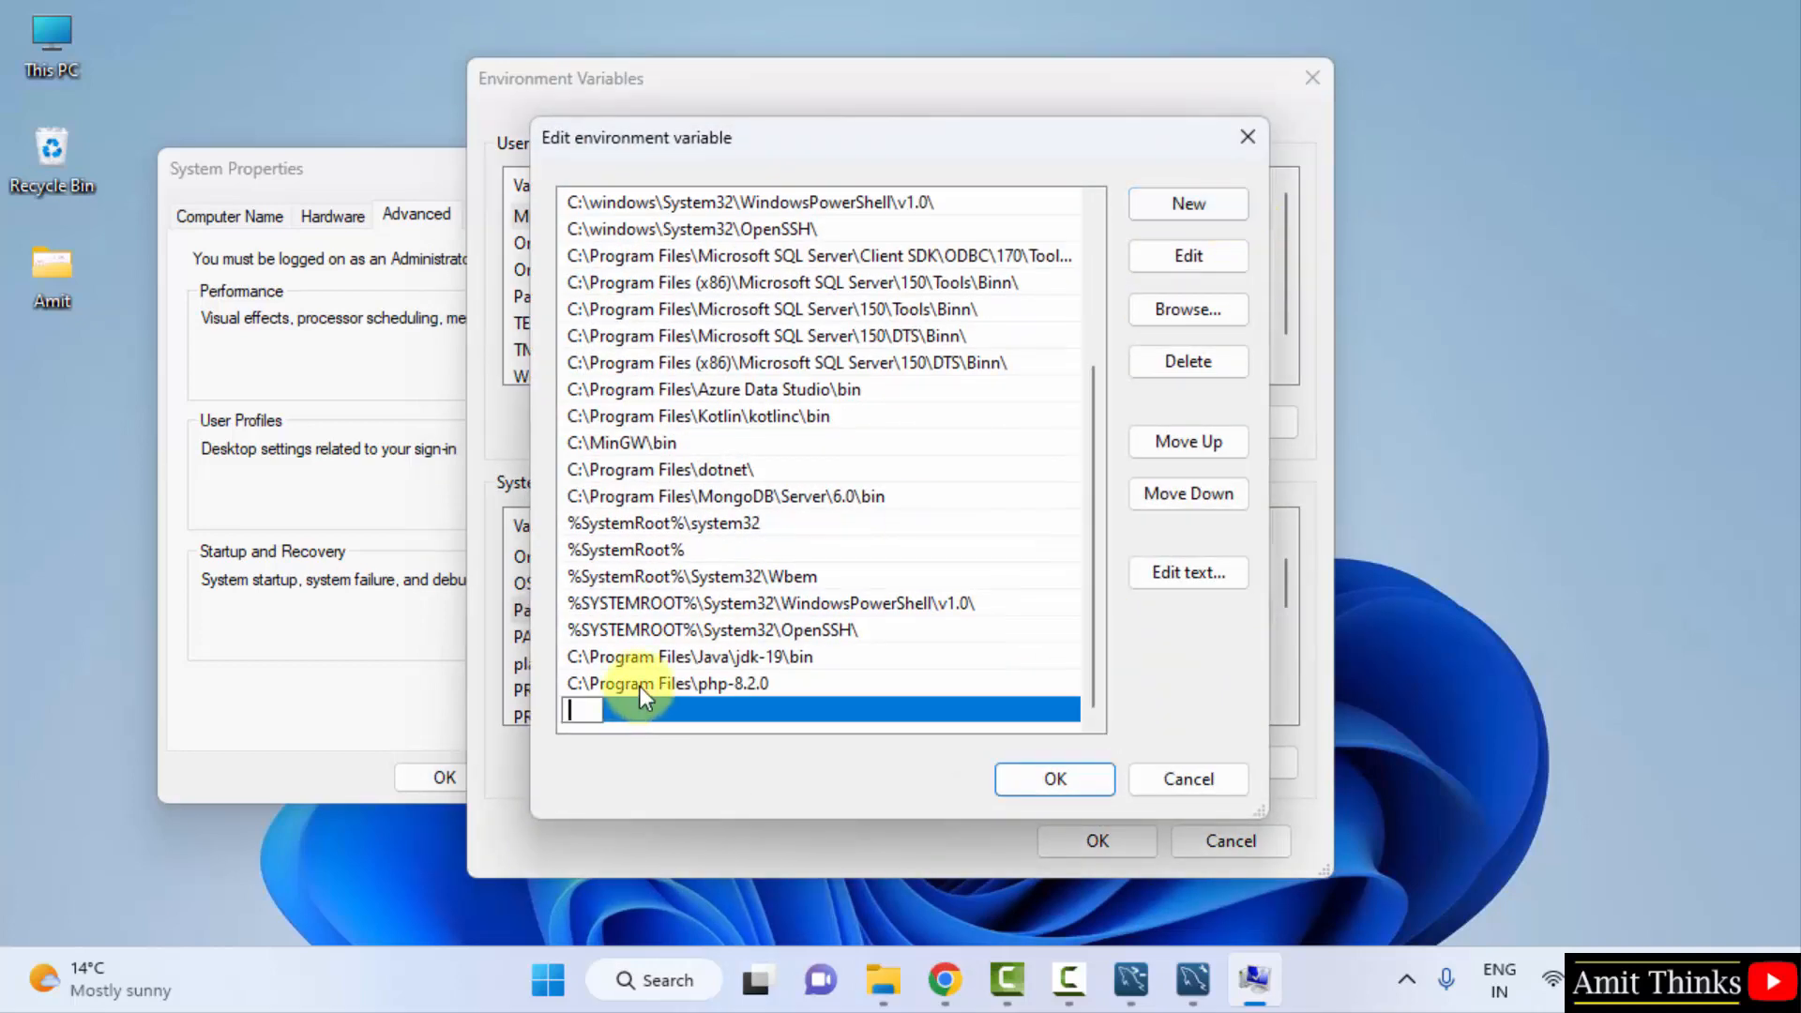
pyautogui.rightClick(579, 710)
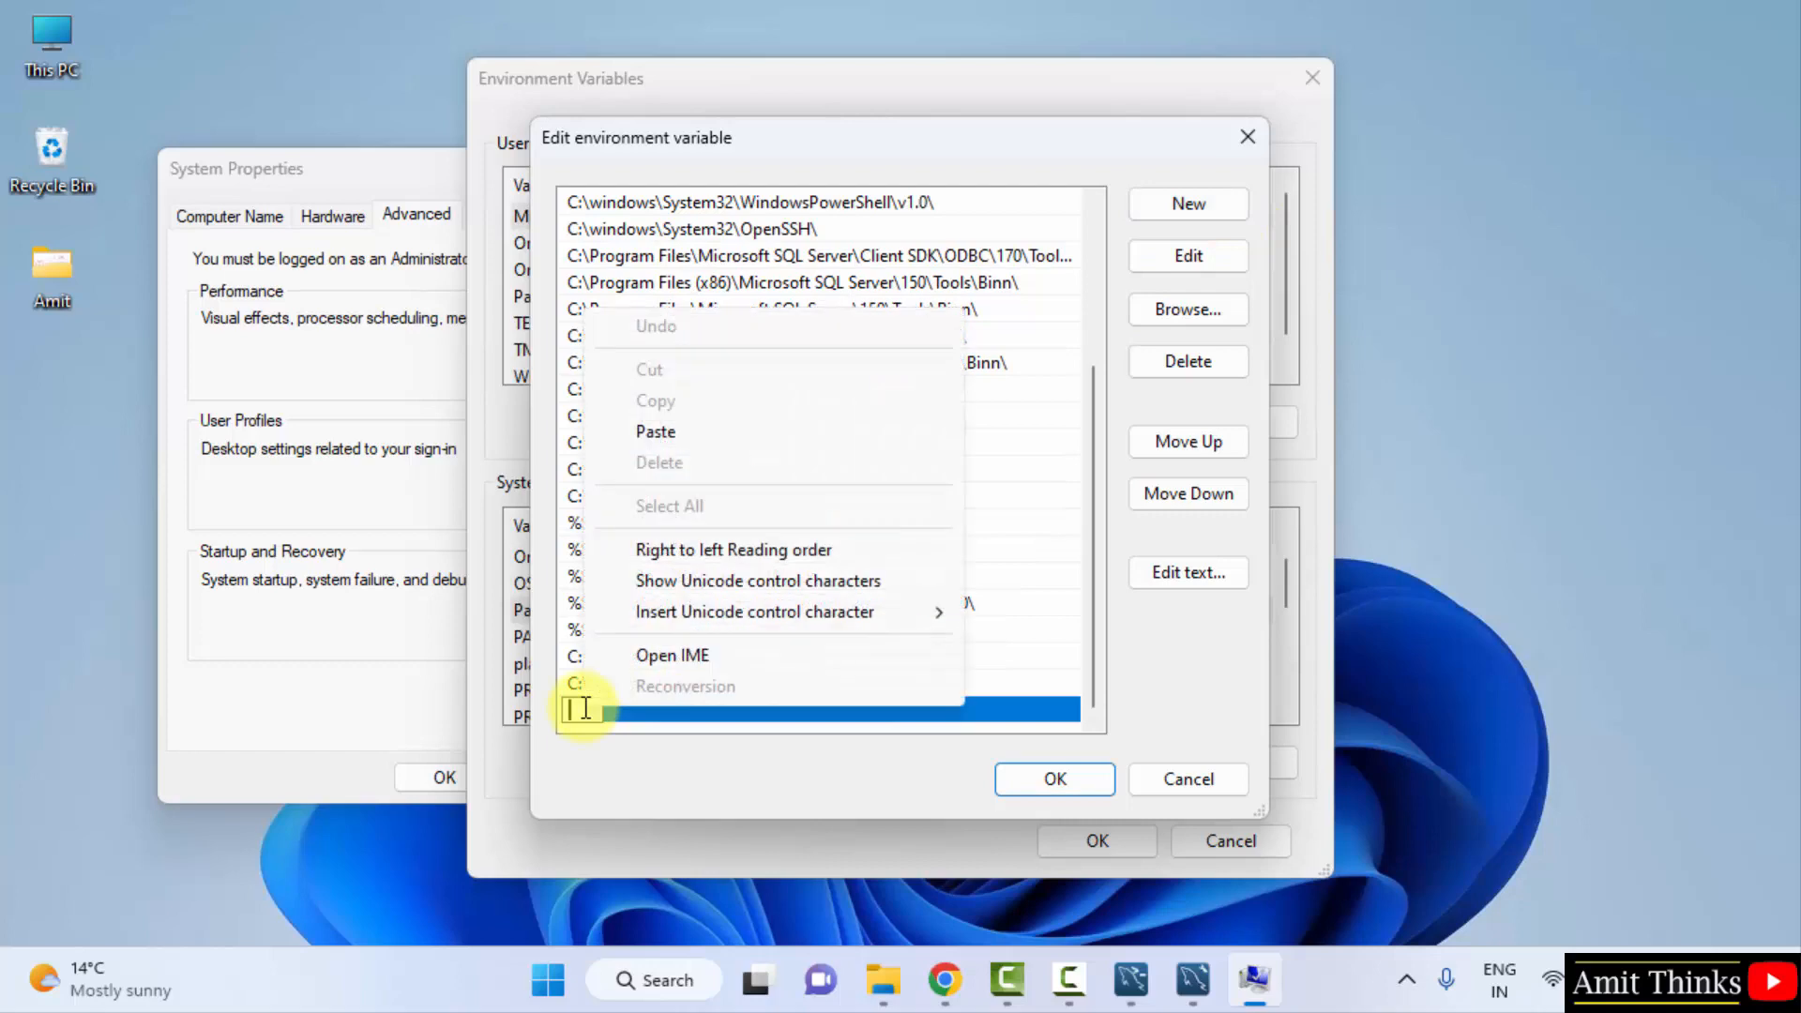
pyautogui.click(727, 434)
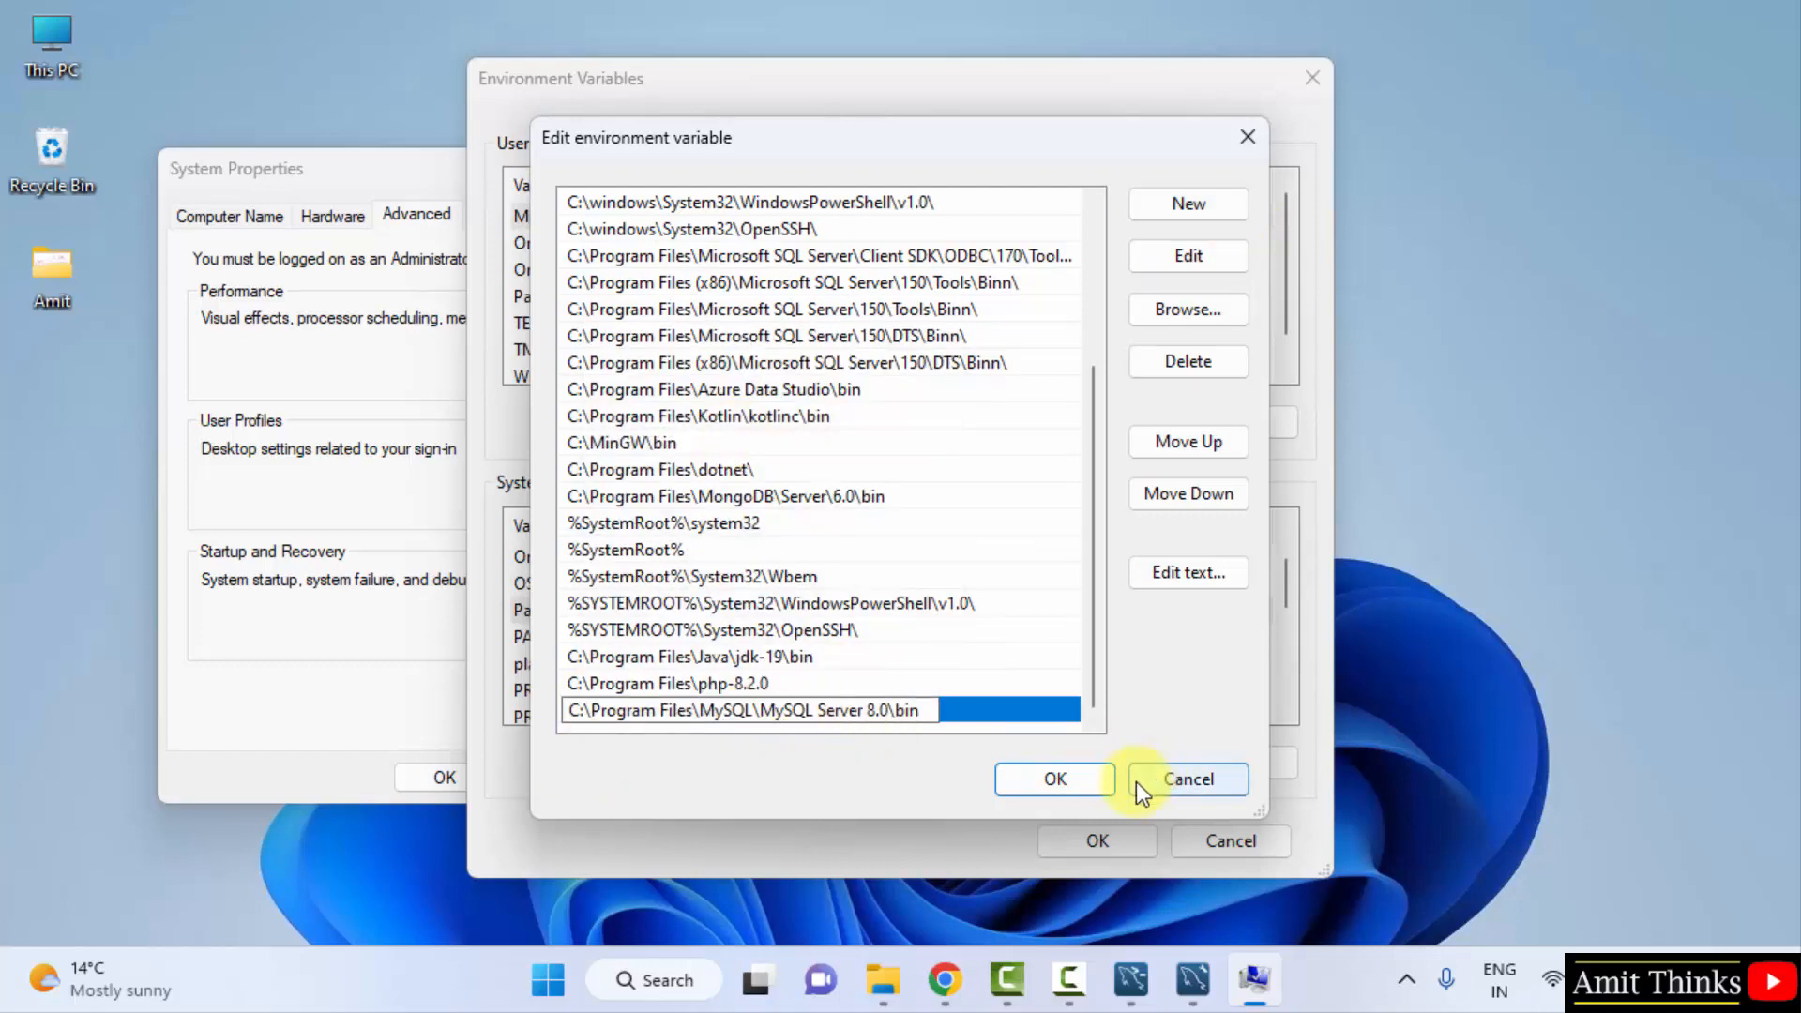
pyautogui.click(1090, 786)
pyautogui.click(1097, 843)
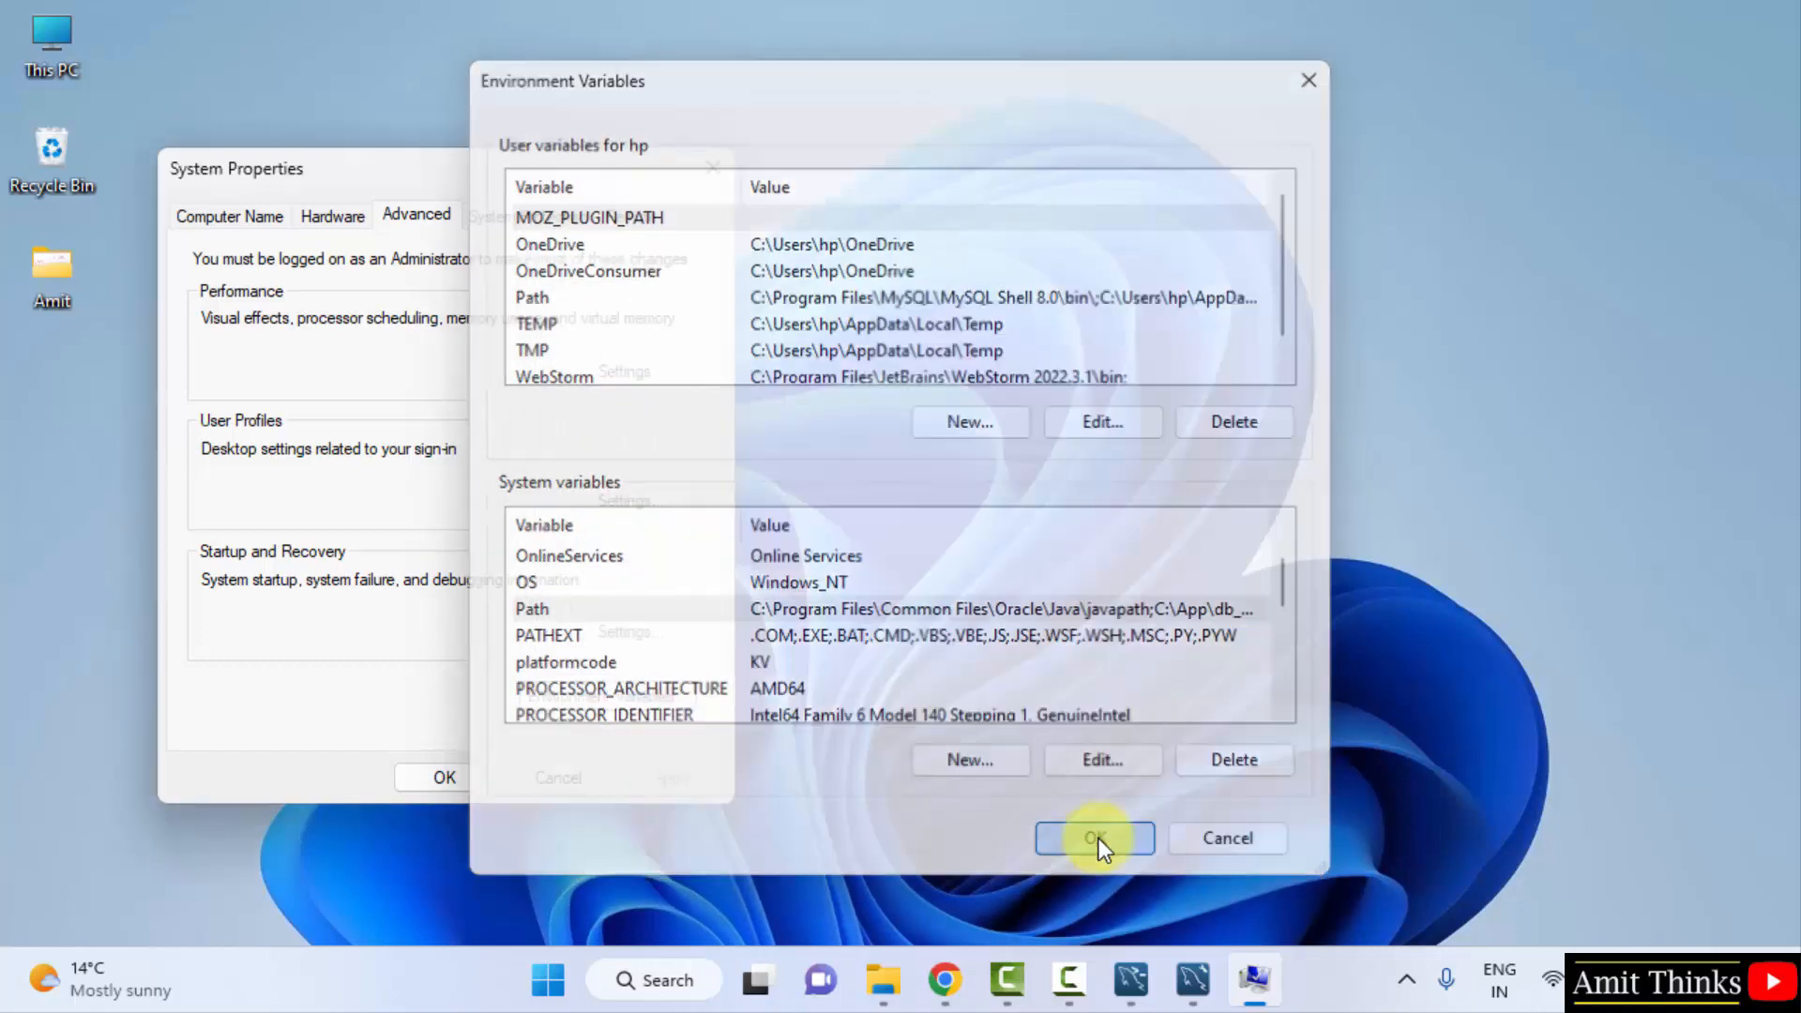
pyautogui.click(466, 776)
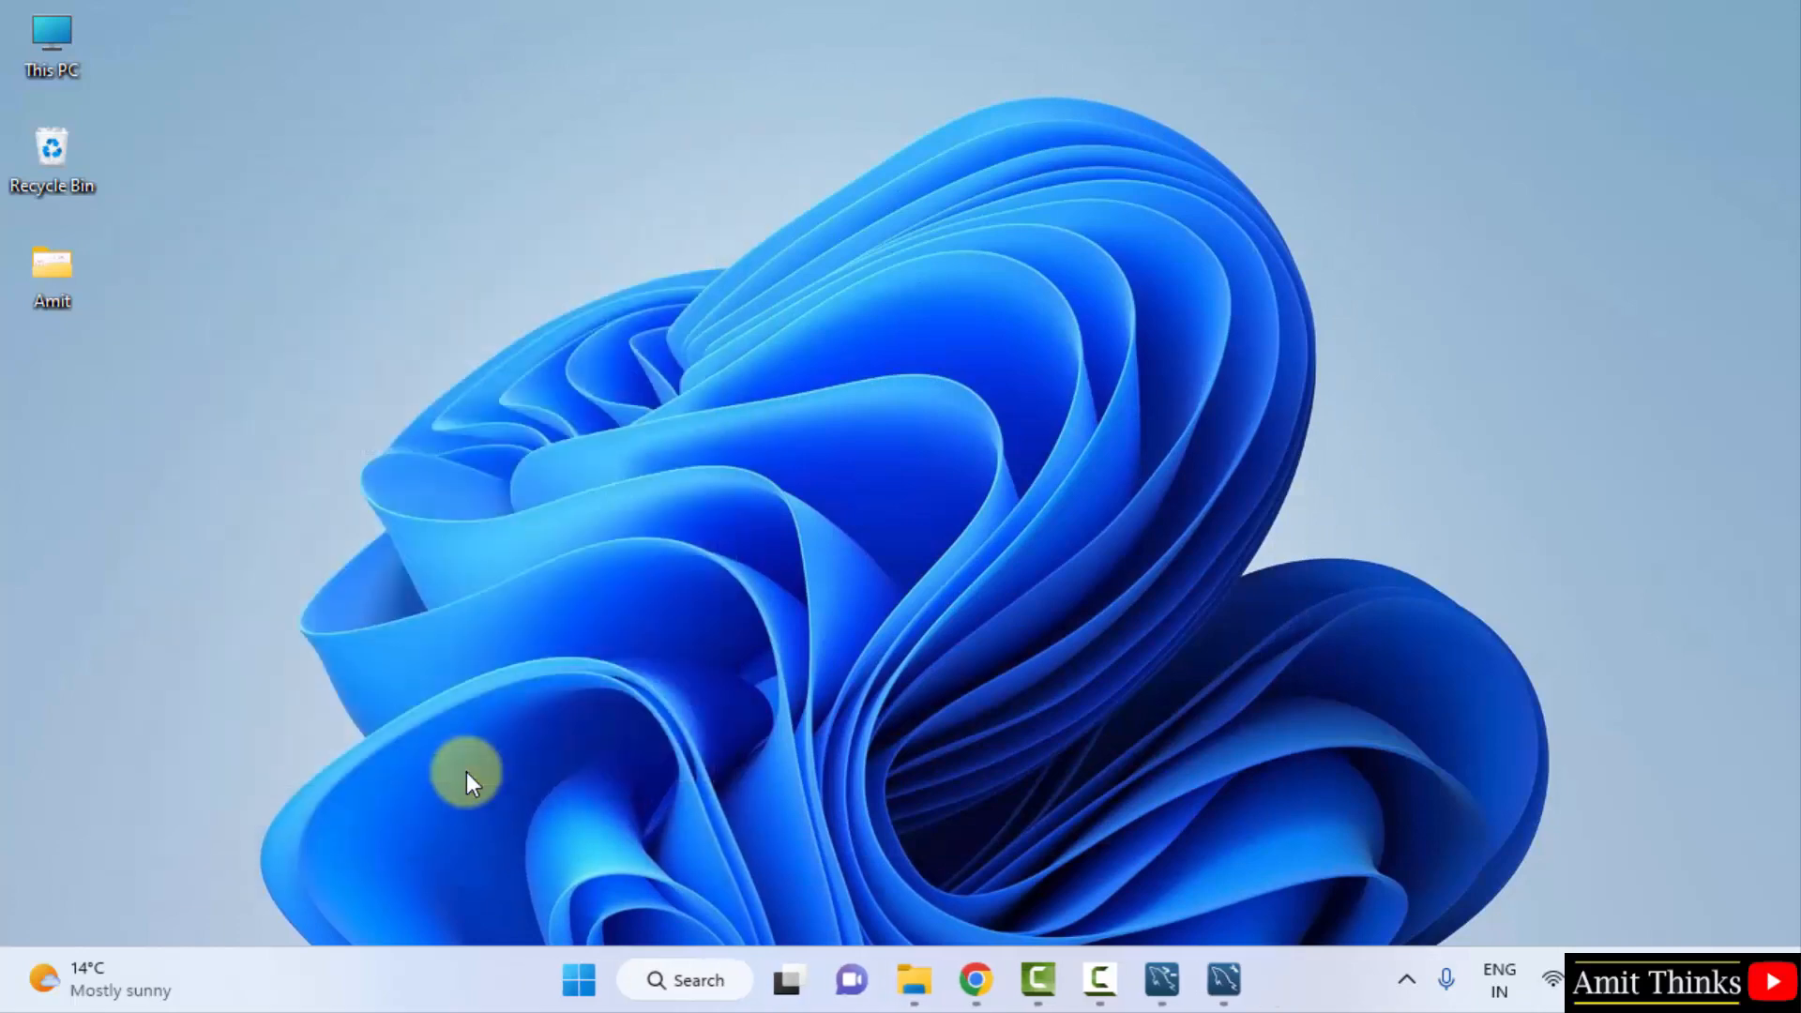
# - Open the Local instance MySQL80 connection in Workbench, minimize it, and search Windows for 'cmd'
pyautogui.click(1229, 981)
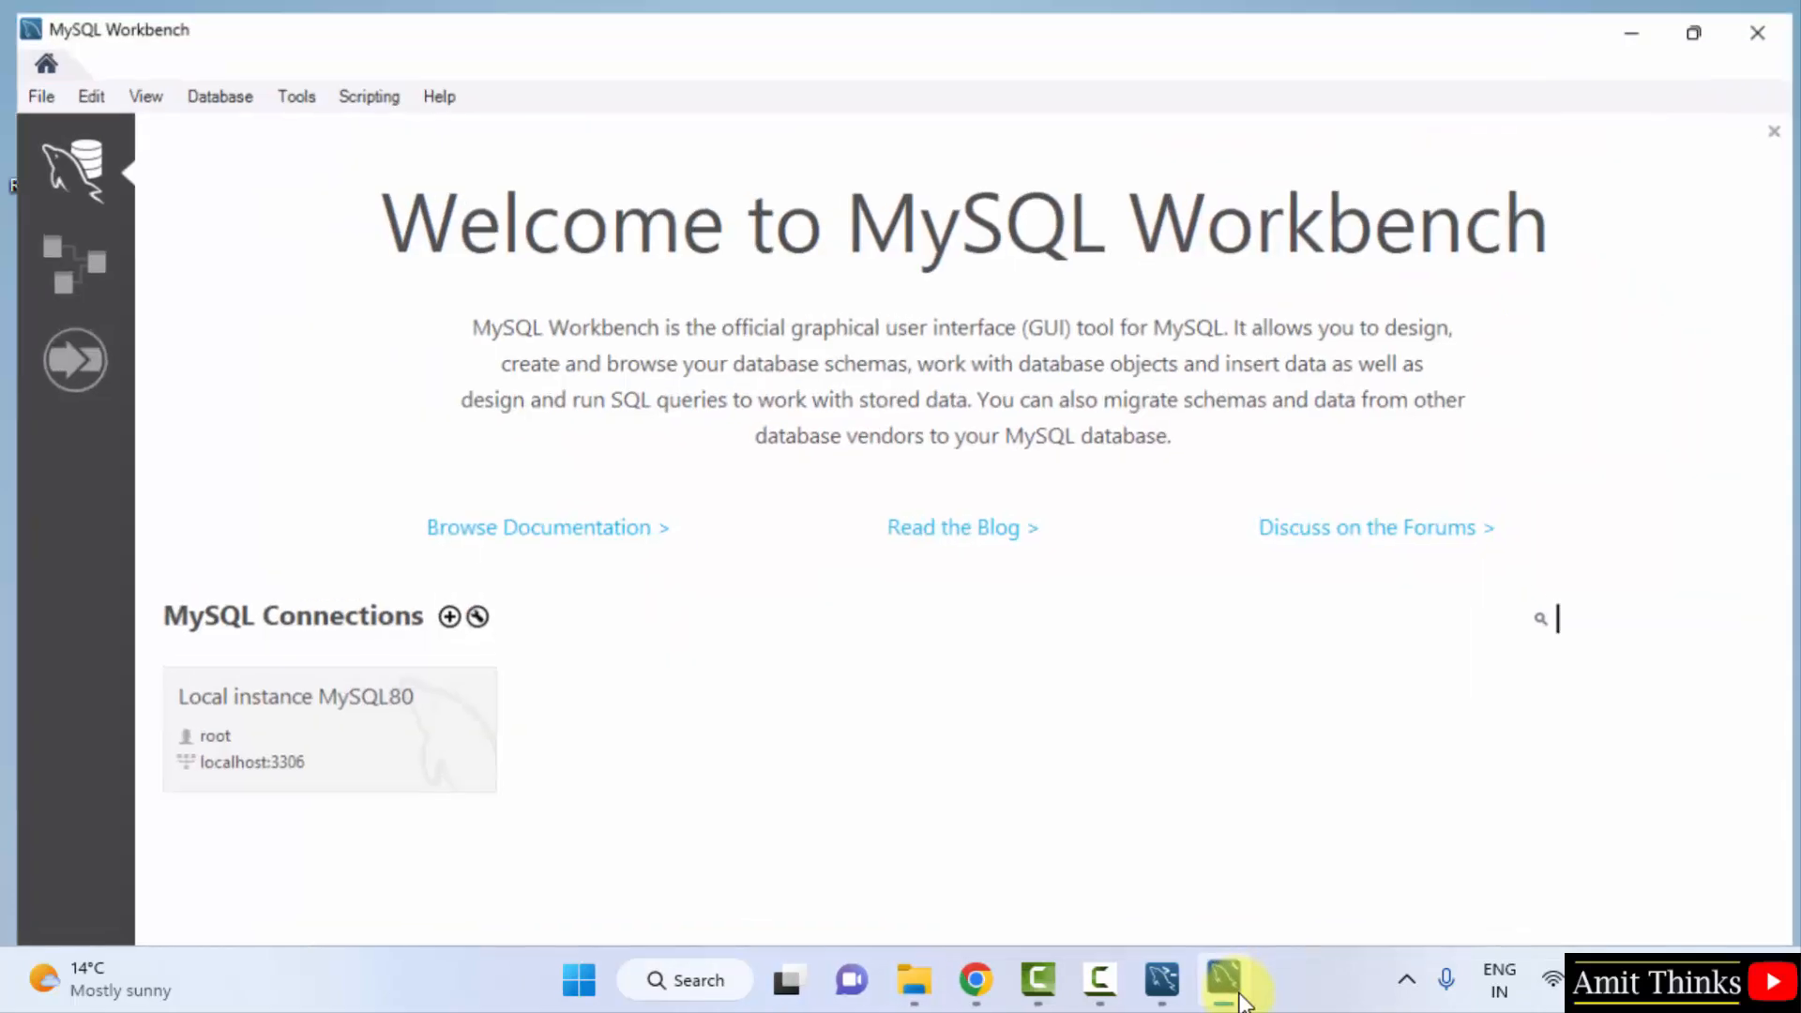
pyautogui.click(238, 711)
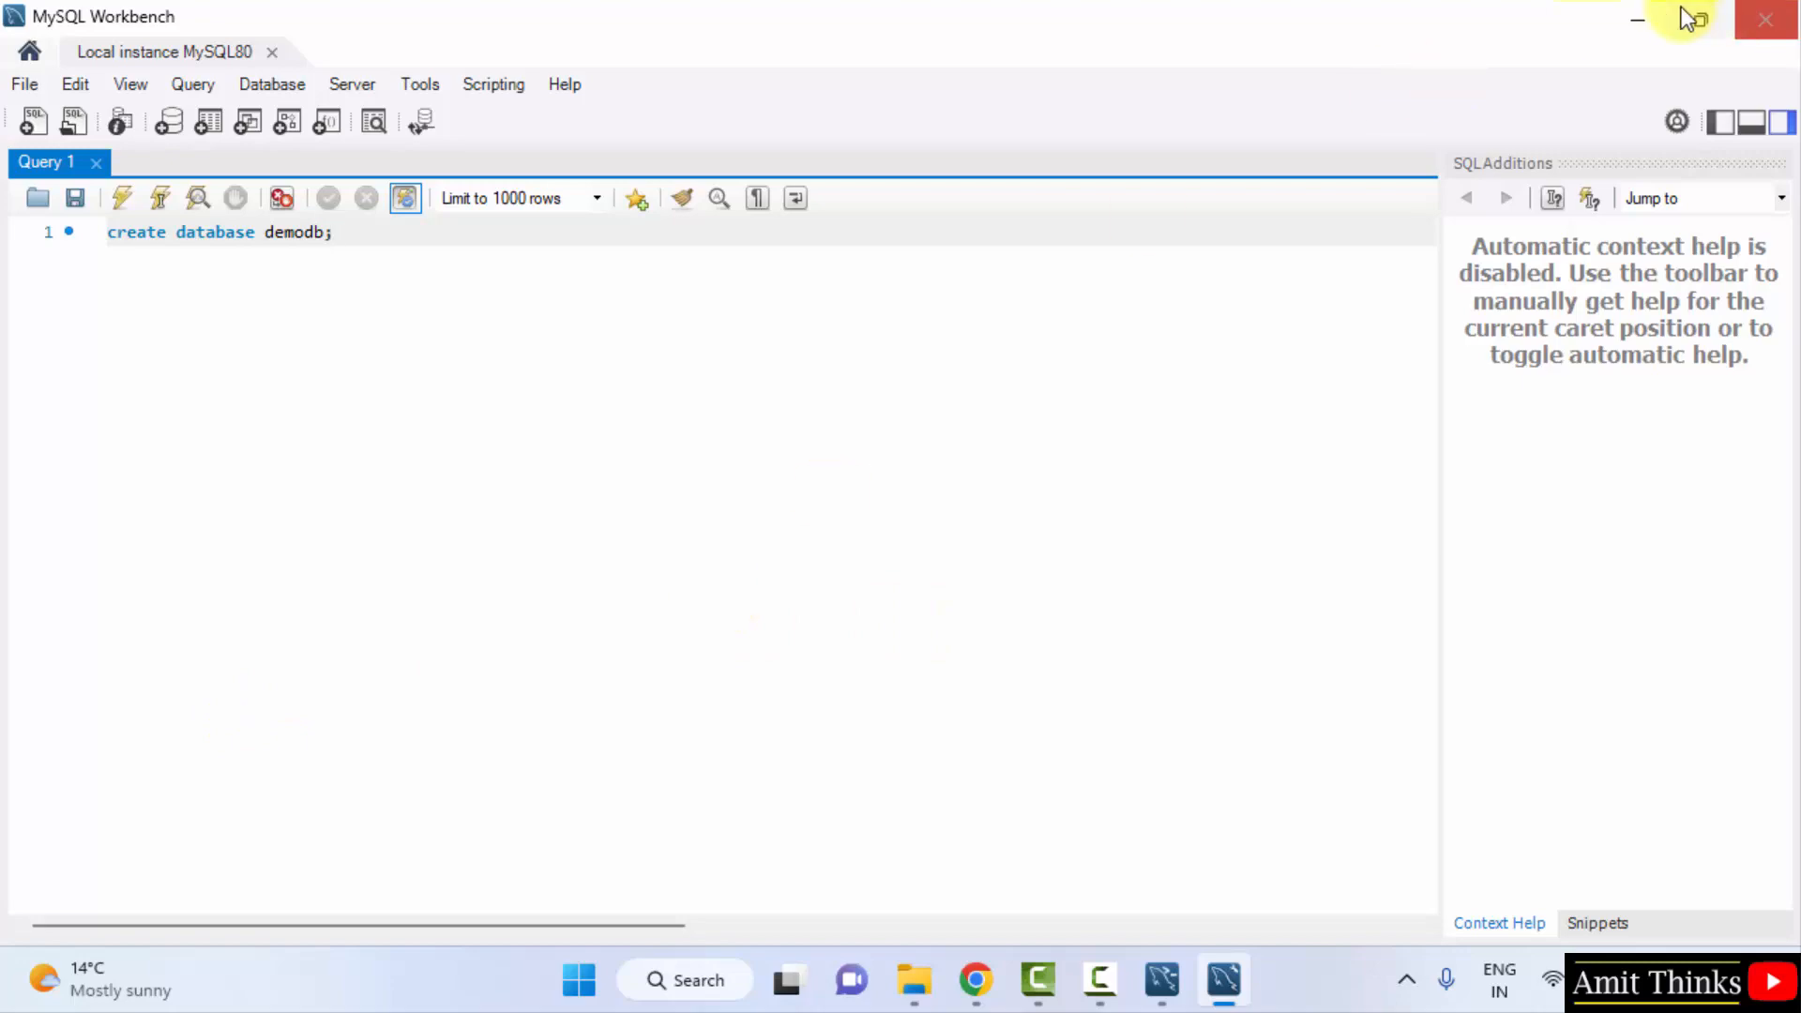
pyautogui.click(1637, 16)
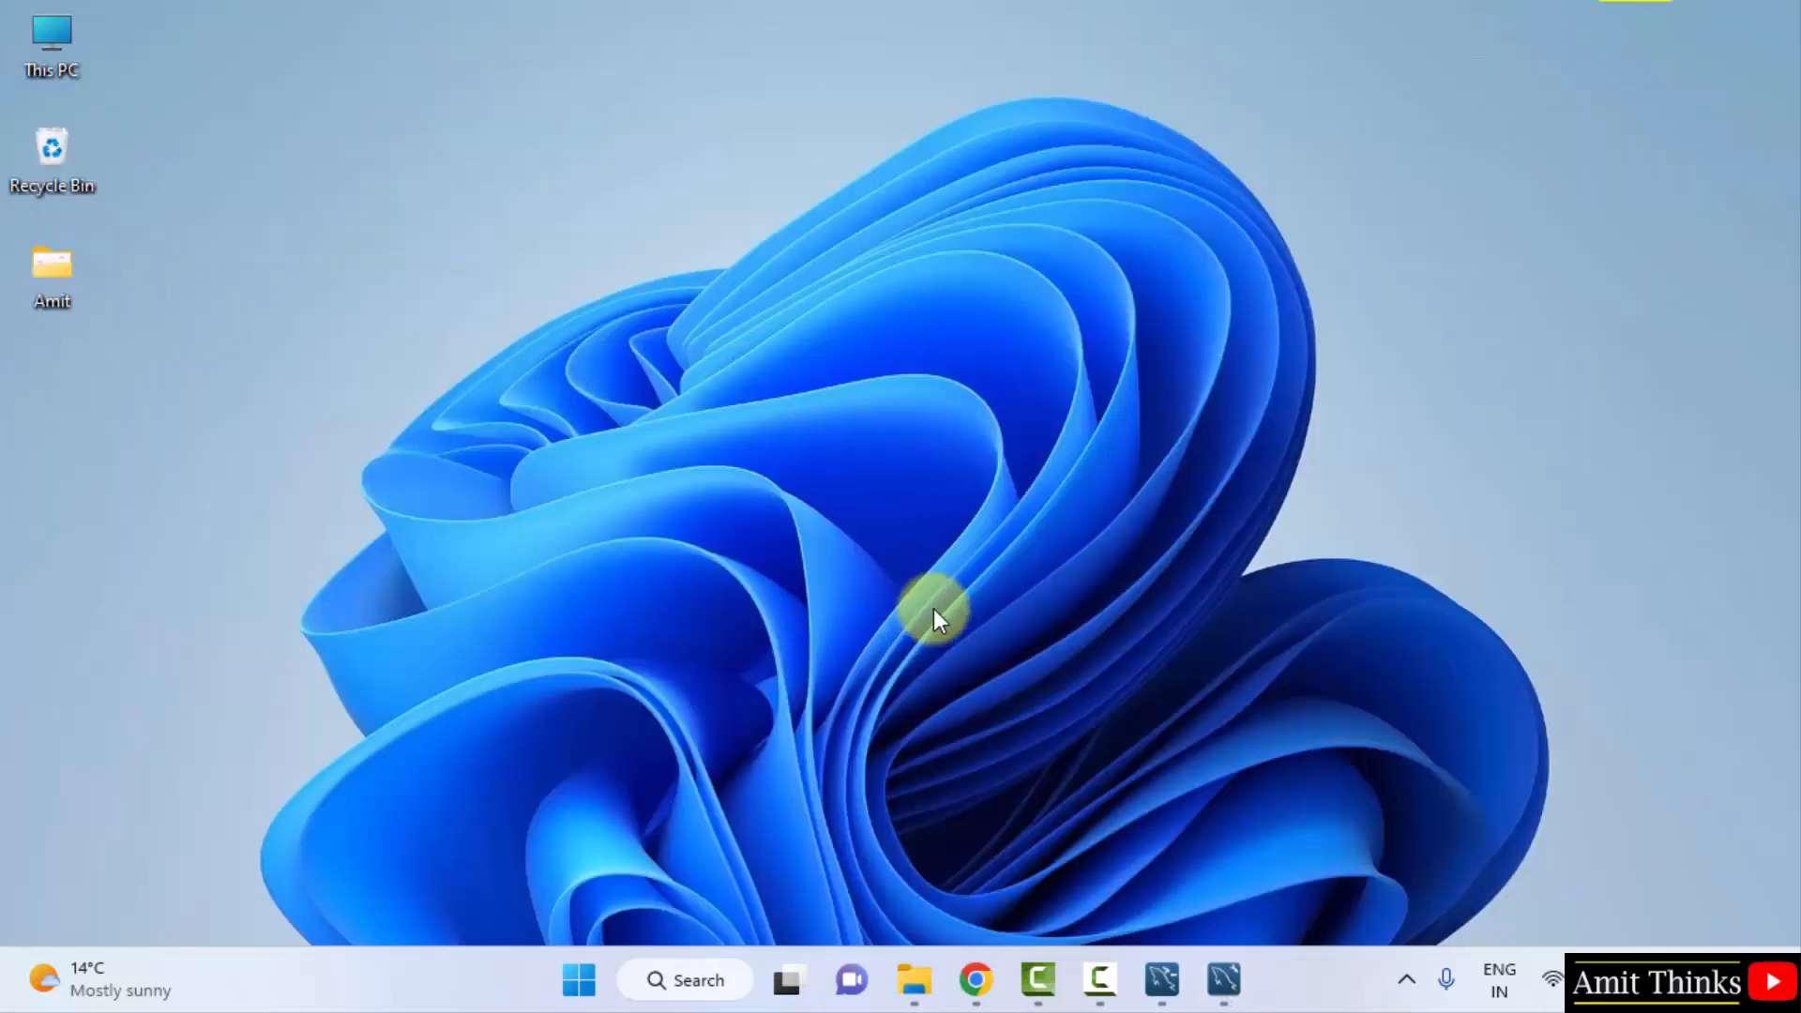
pyautogui.click(575, 983)
pyautogui.write('cmd')
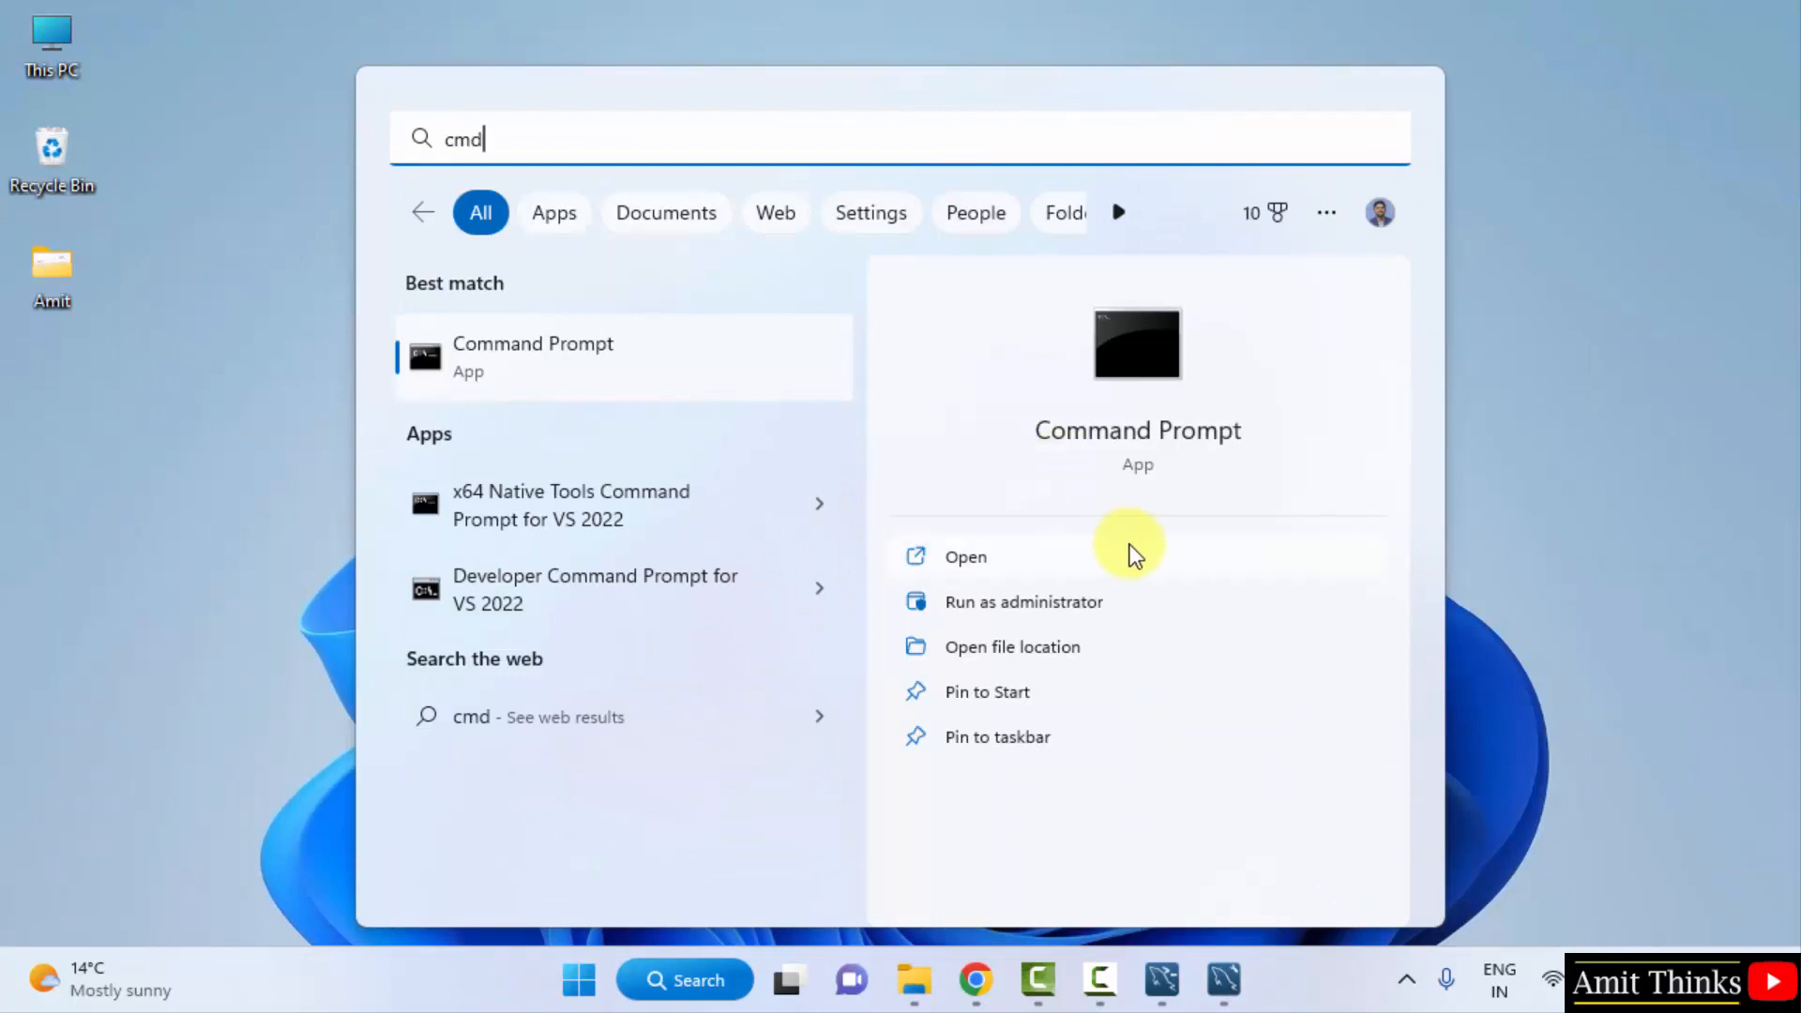
# - Launch Command Prompt and run mysql --version to confirm version 8.0.32
pyautogui.click(1208, 559)
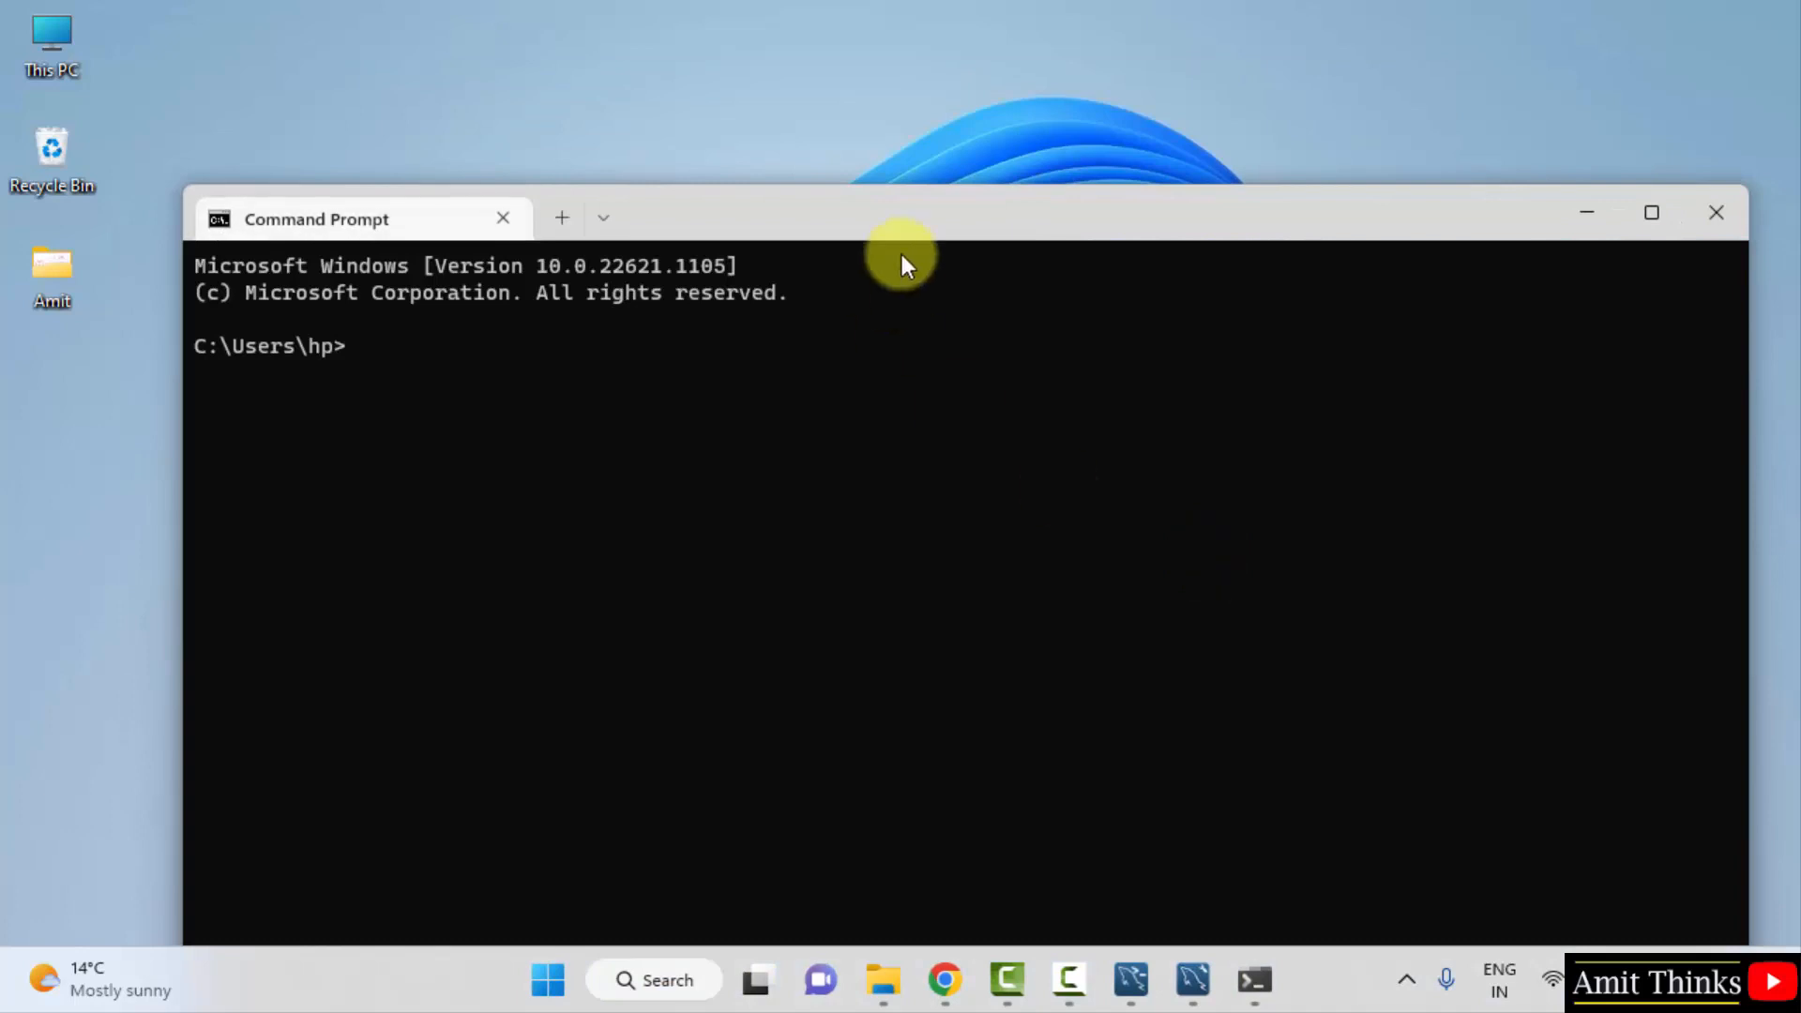
pyautogui.moveTo(898, 222); pyautogui.dragTo(965, 169)
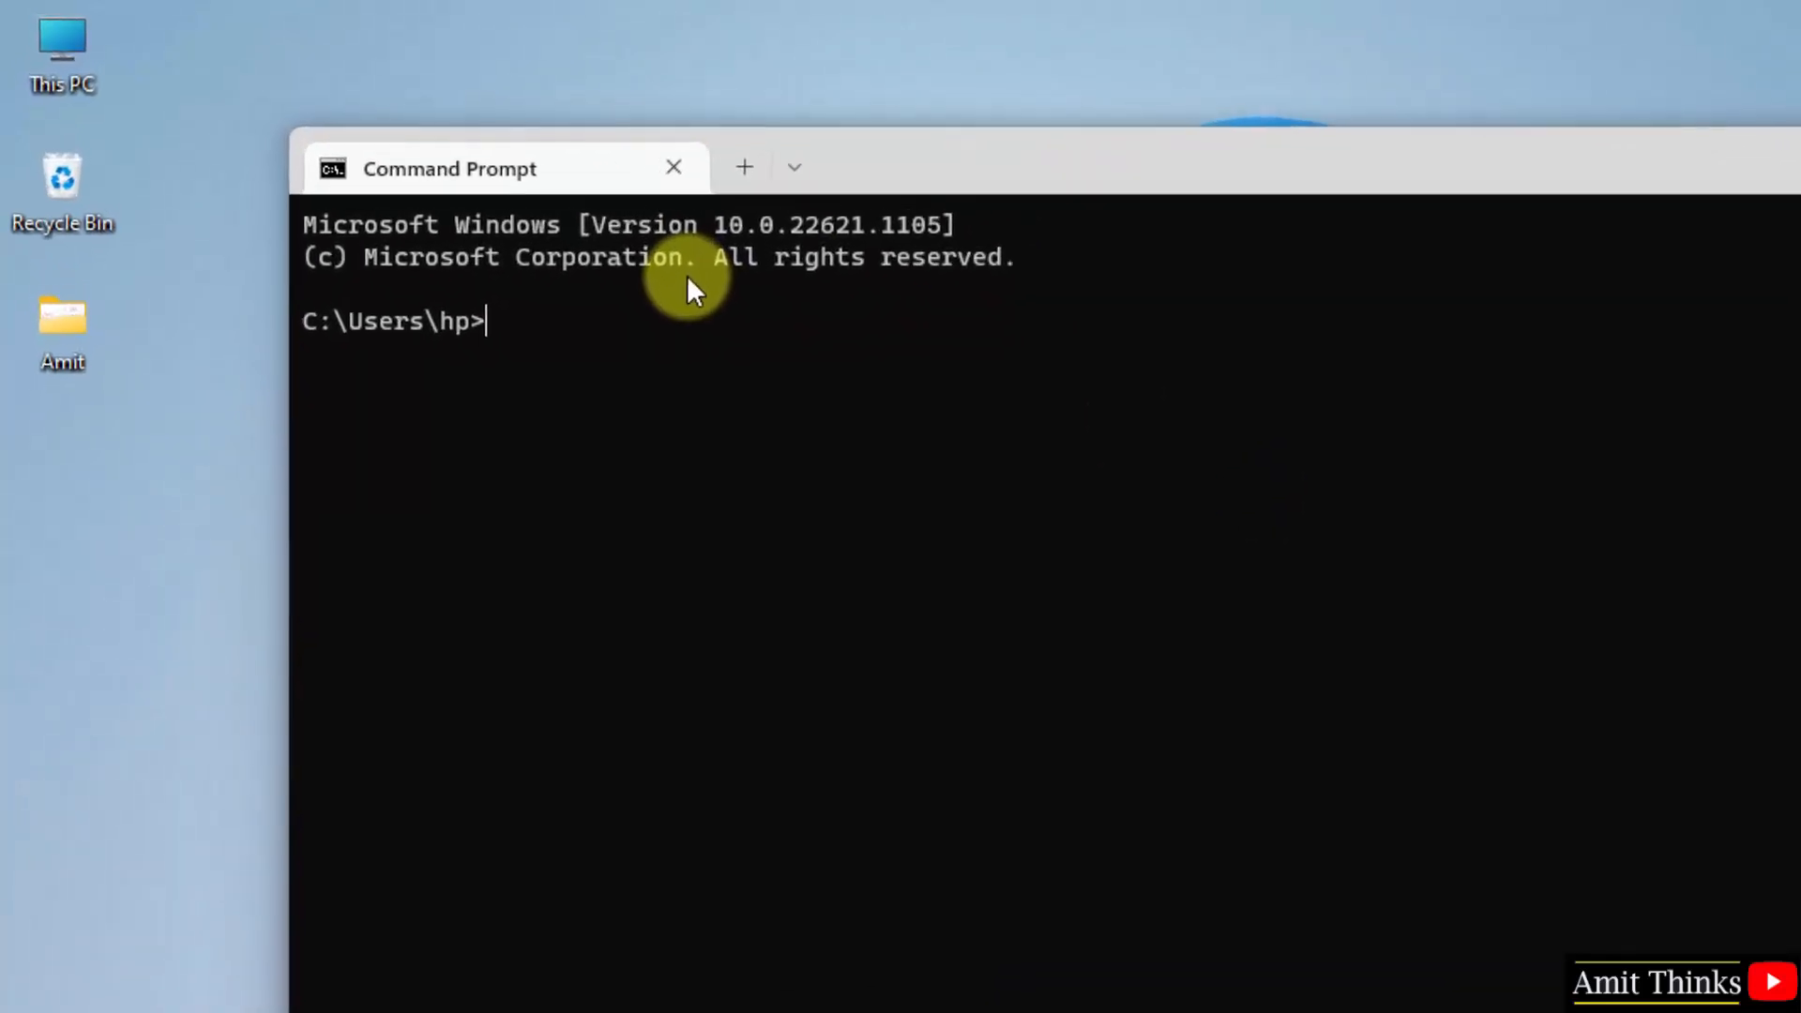
pyautogui.write('mysql --v')
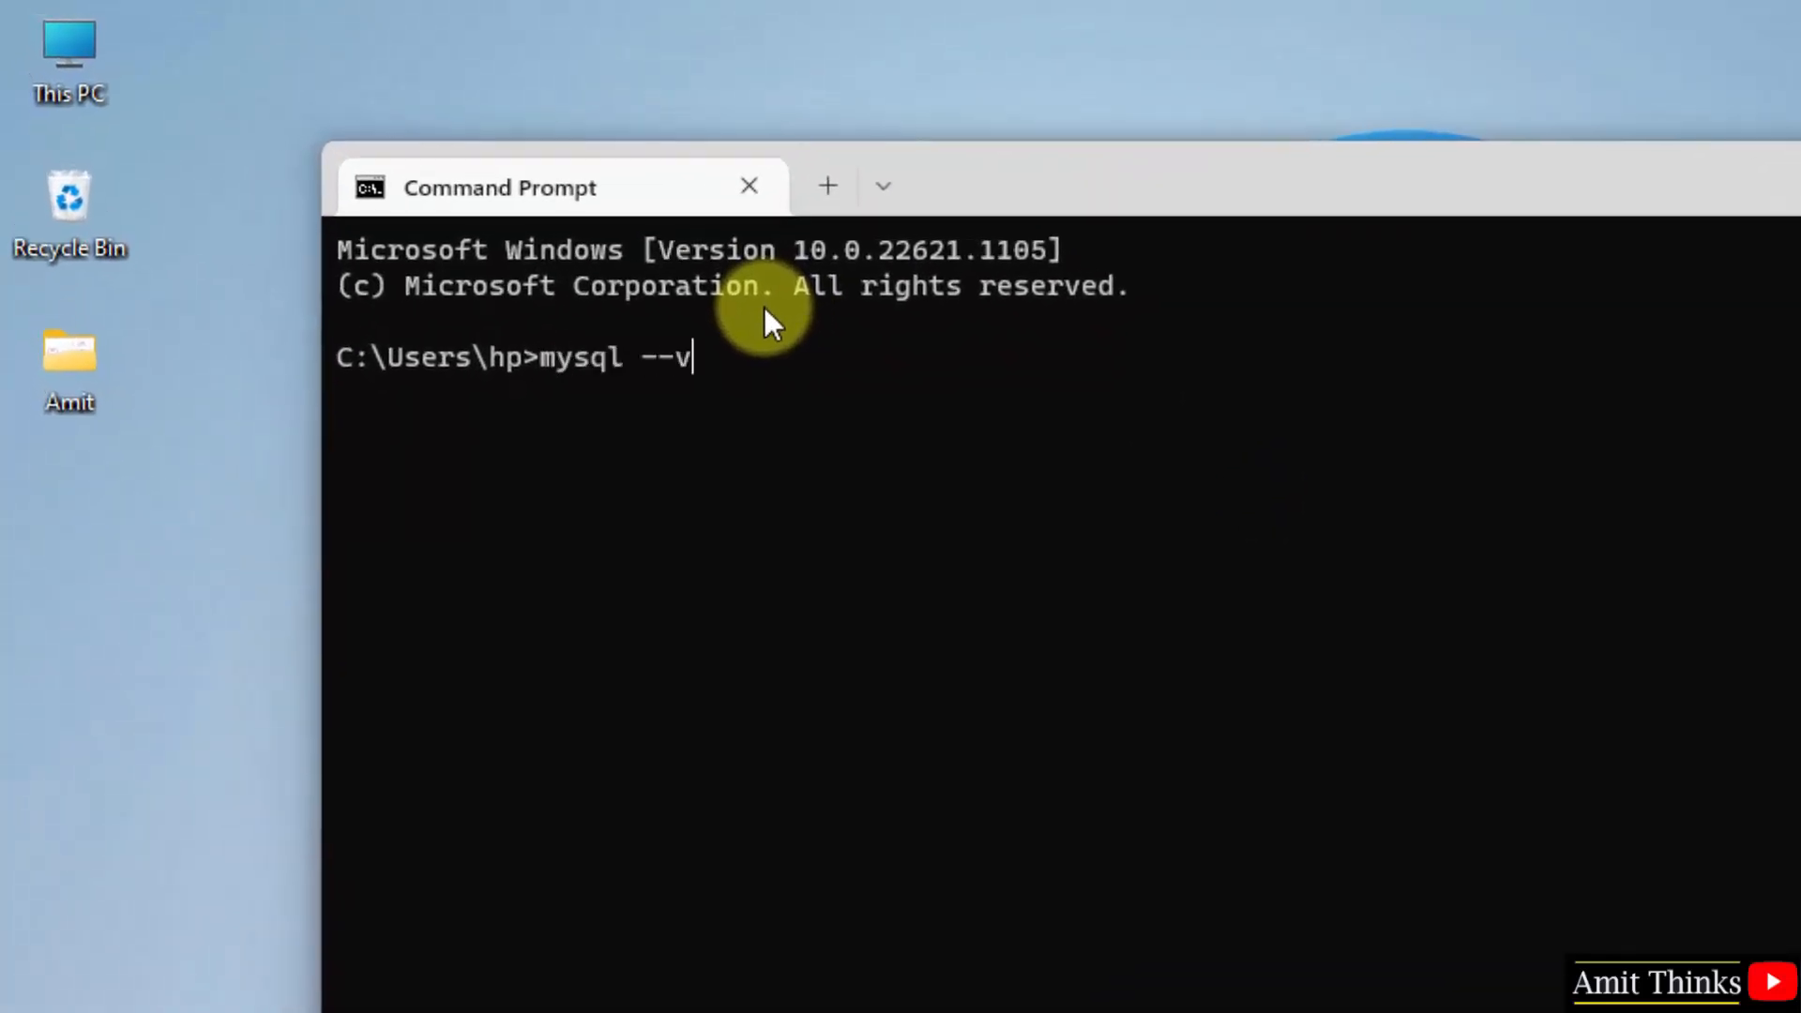
pyautogui.write('ersion')
pyautogui.press('Return')
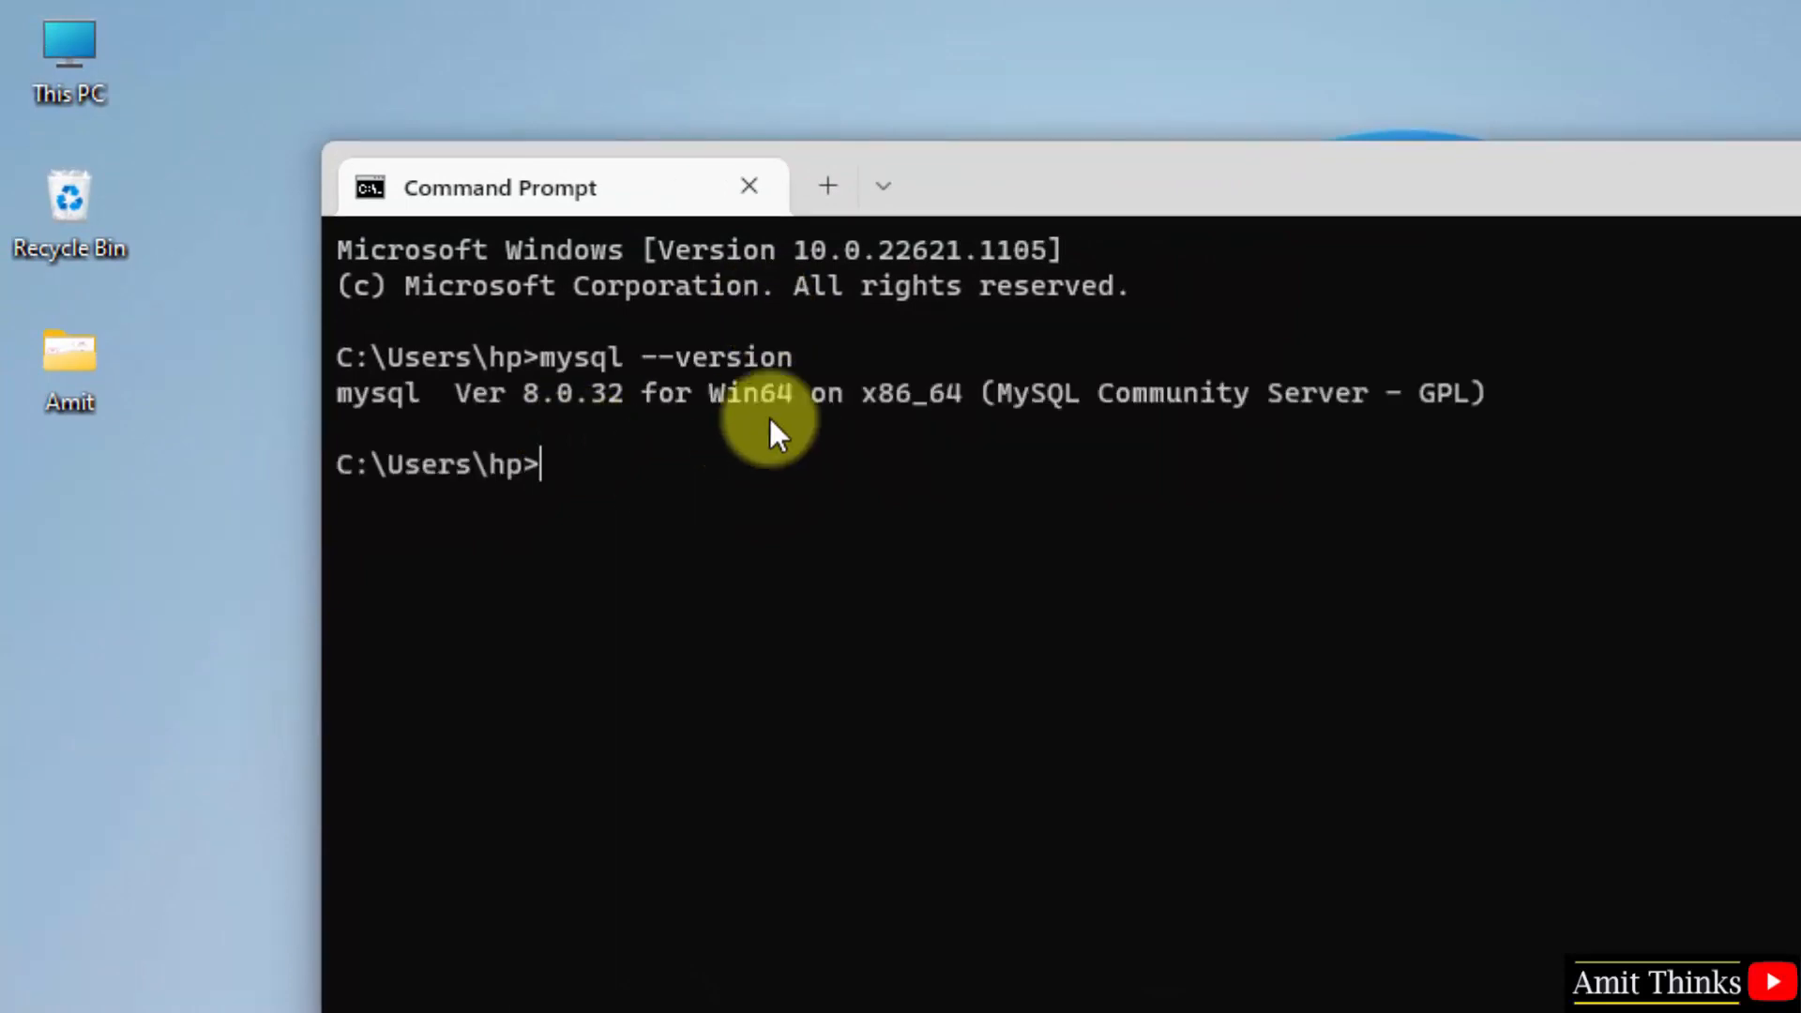
# - Log in to the MySQL monitor with mysql -u root -p, entering the root password
pyautogui.write('my')
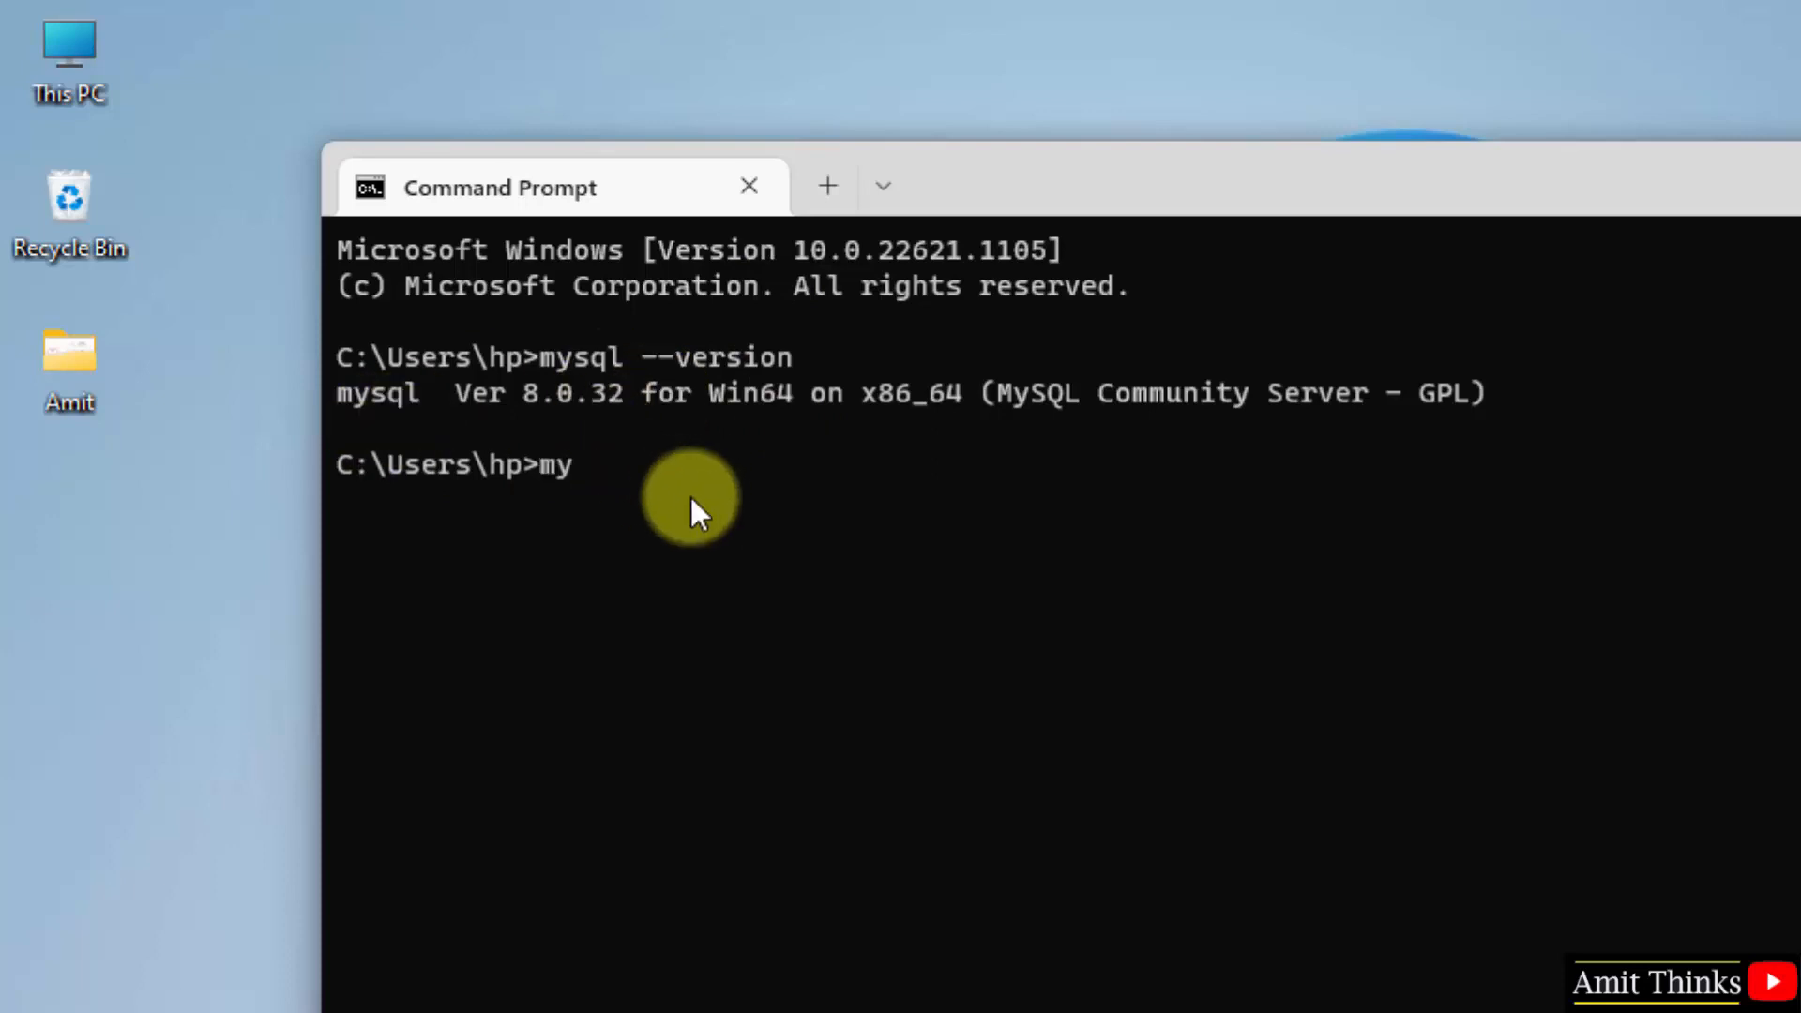
pyautogui.write('sql')
pyautogui.write('-u root -p')
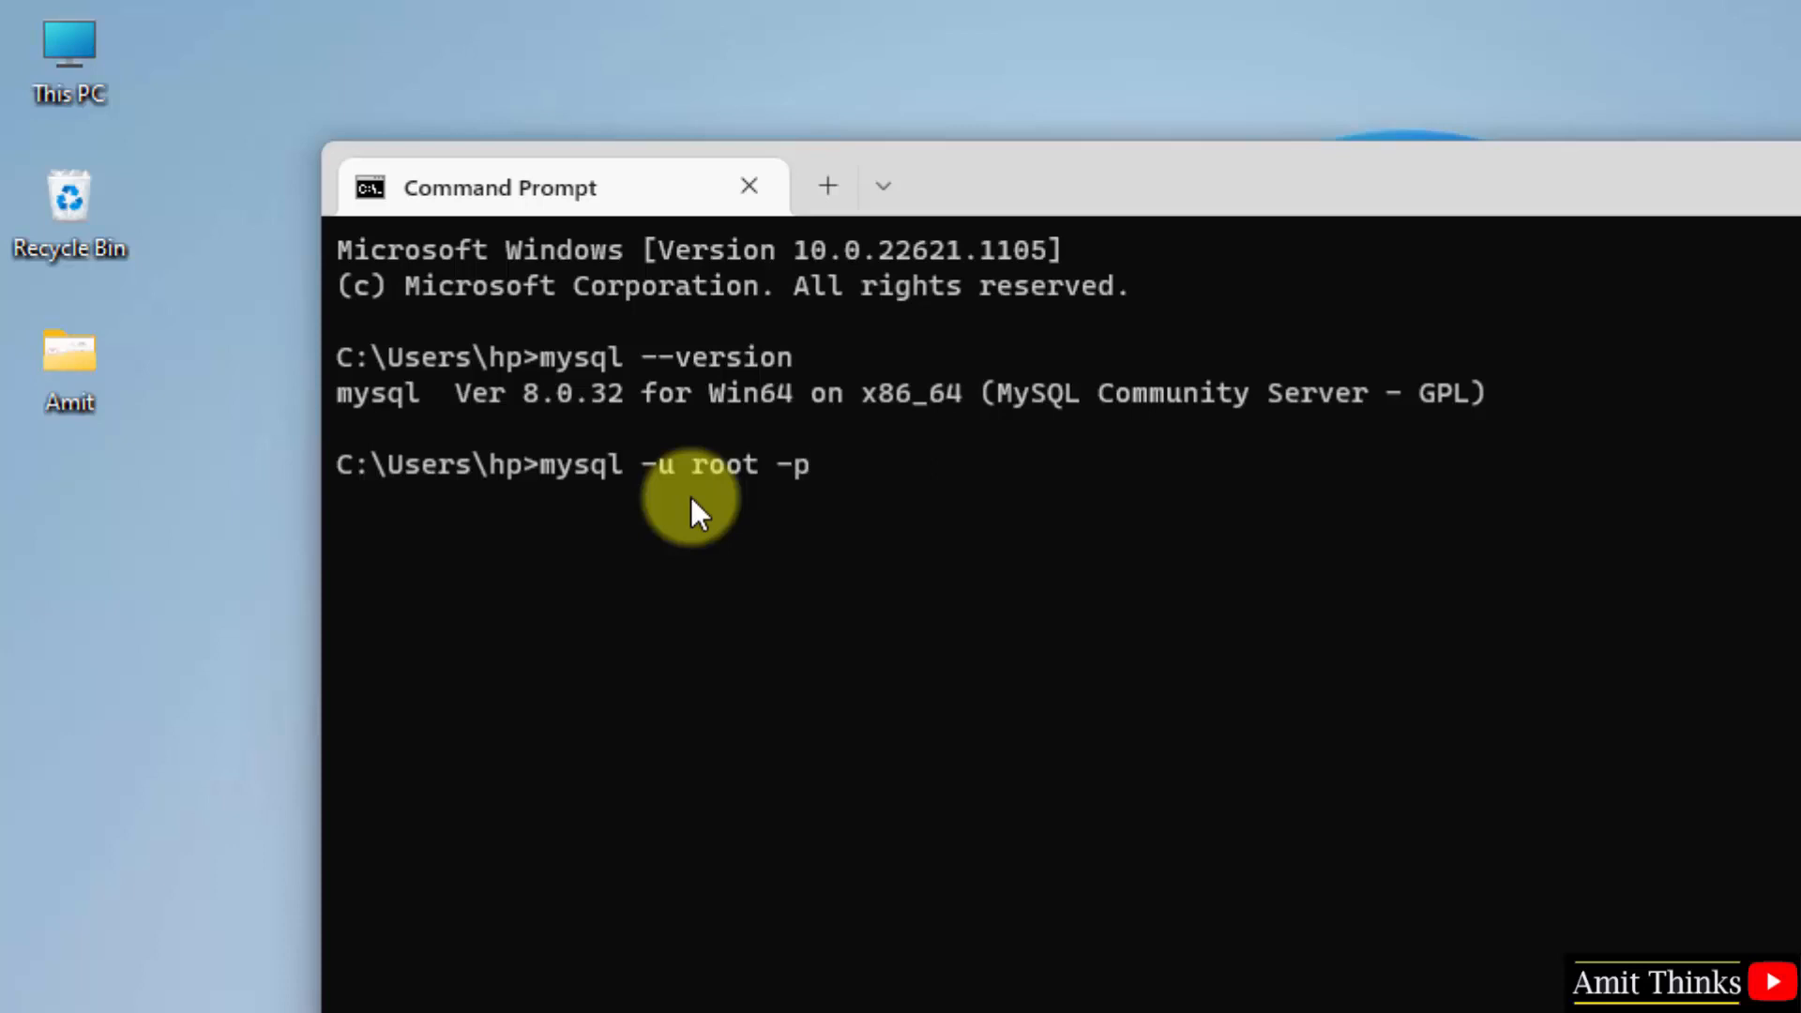
pyautogui.press('Return')
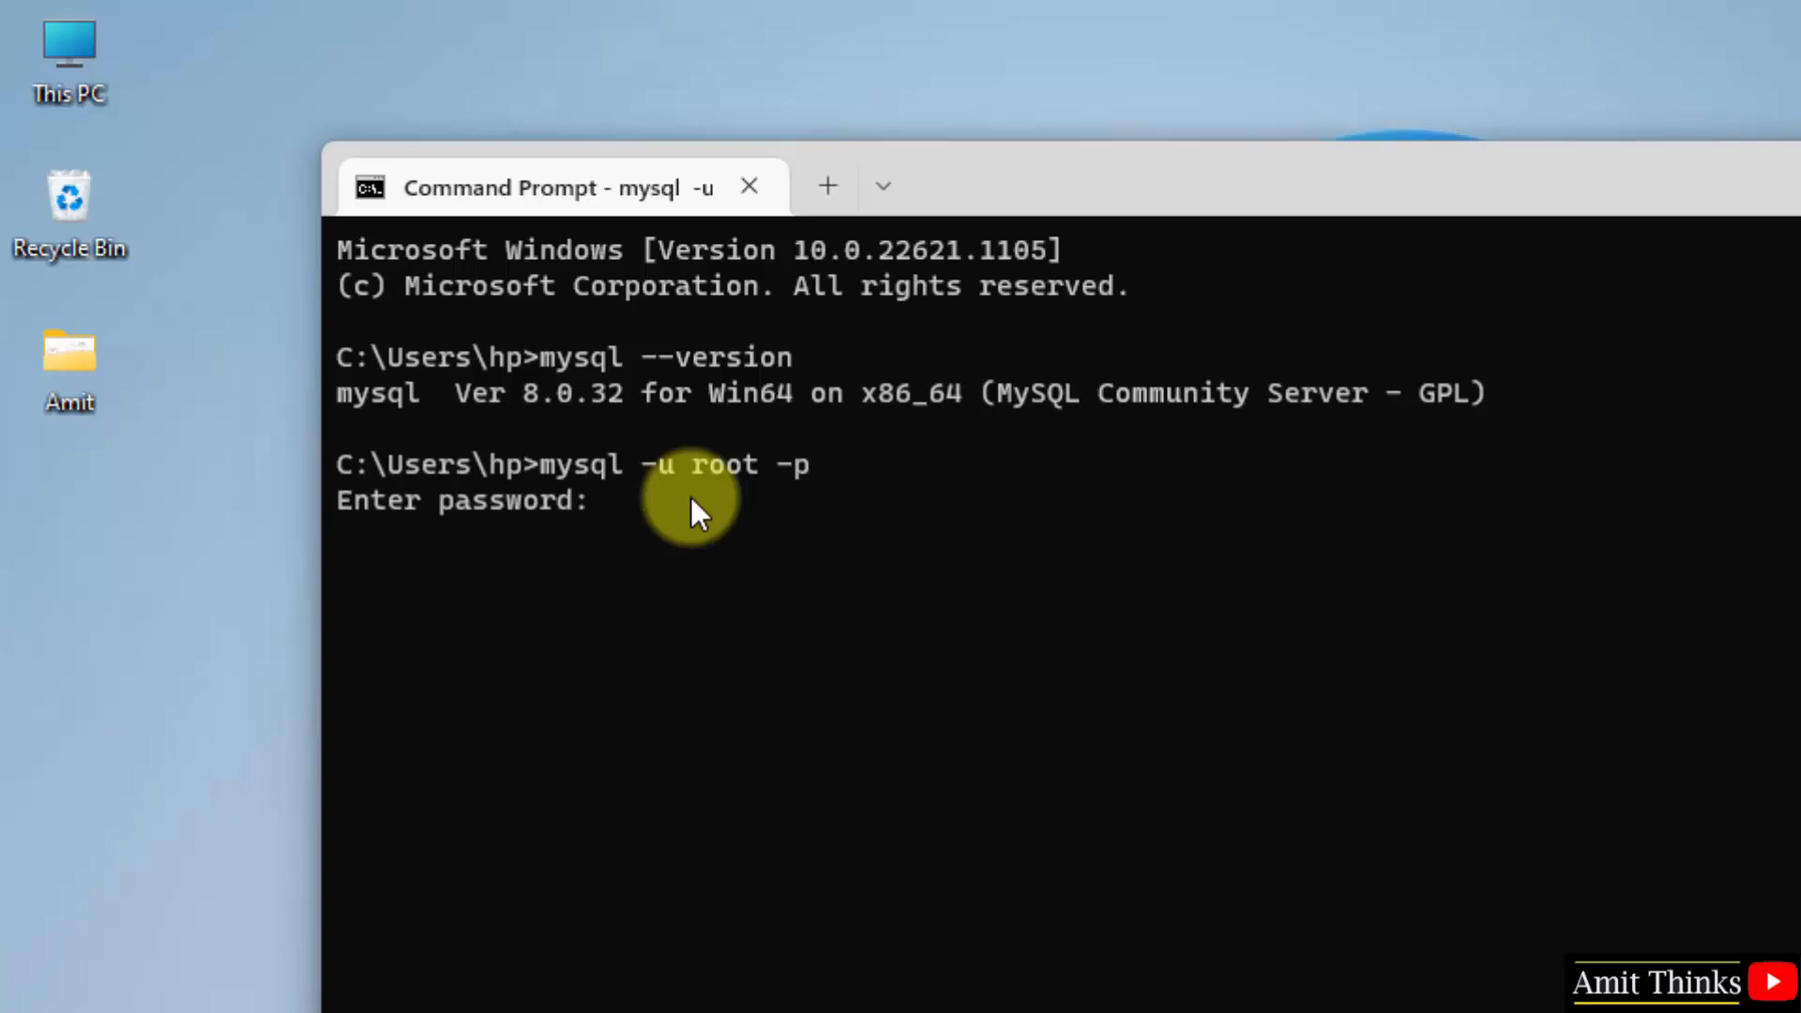
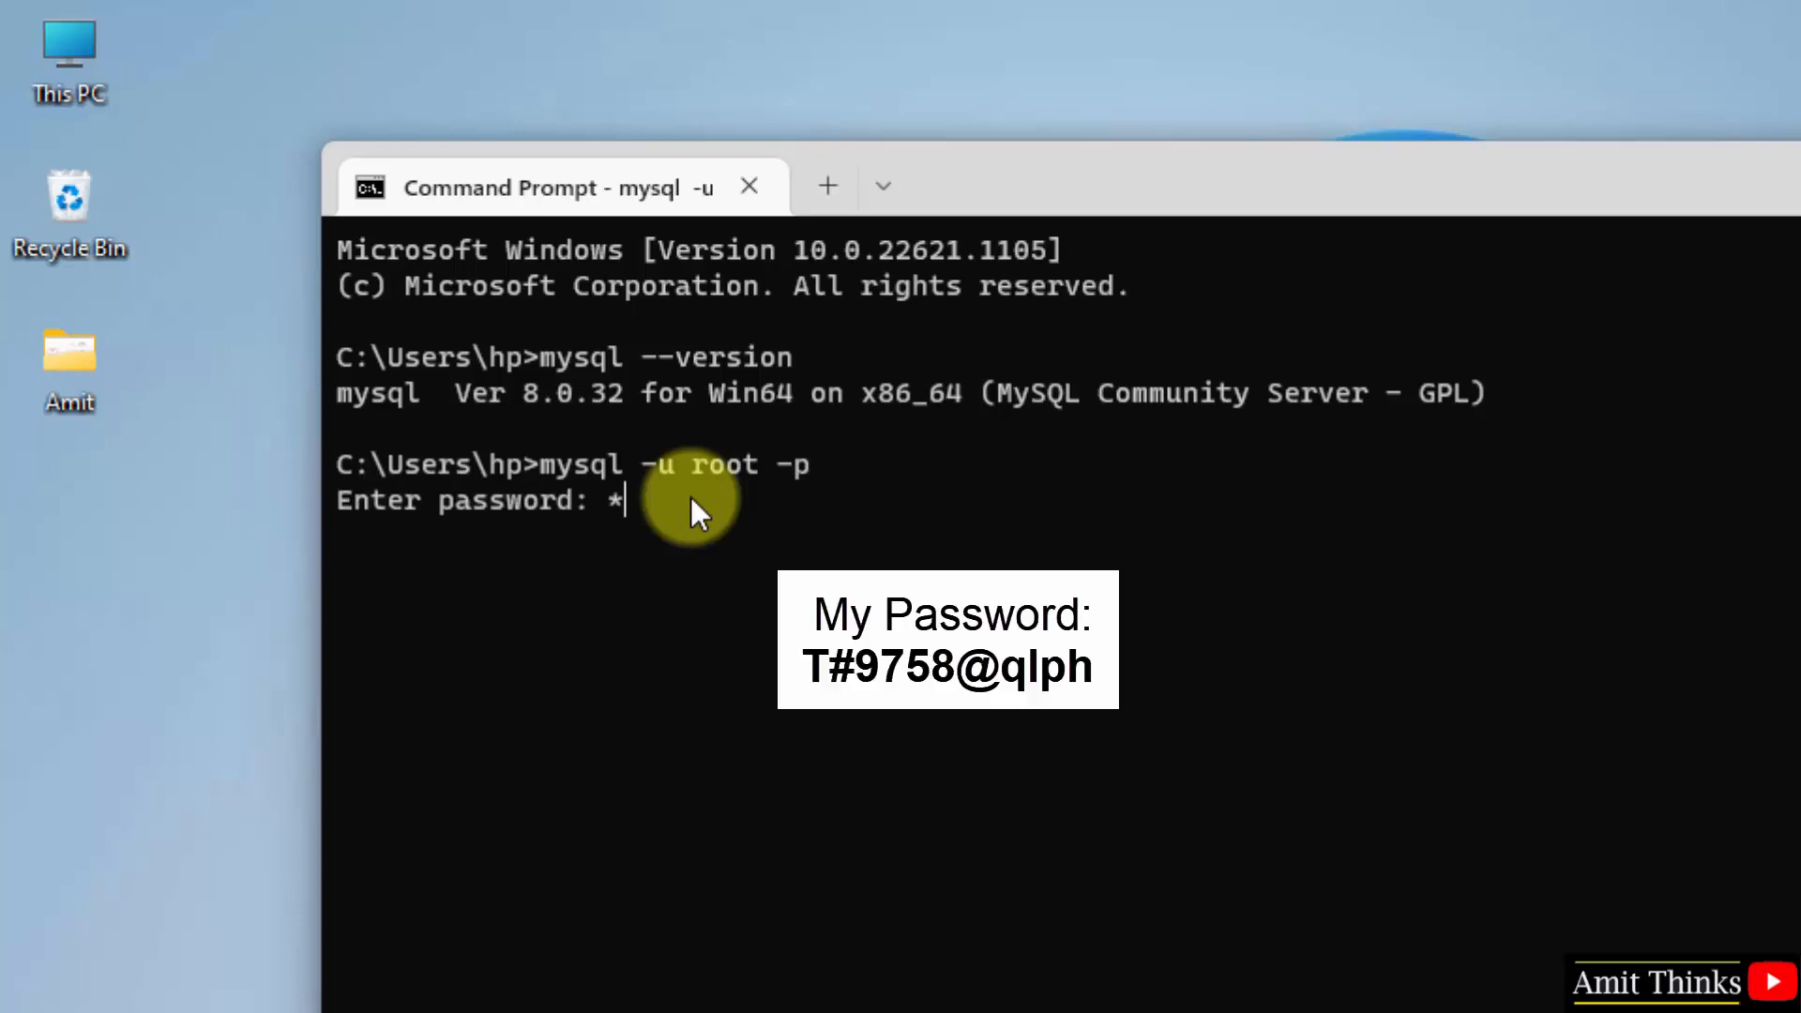
pyautogui.press('Return')
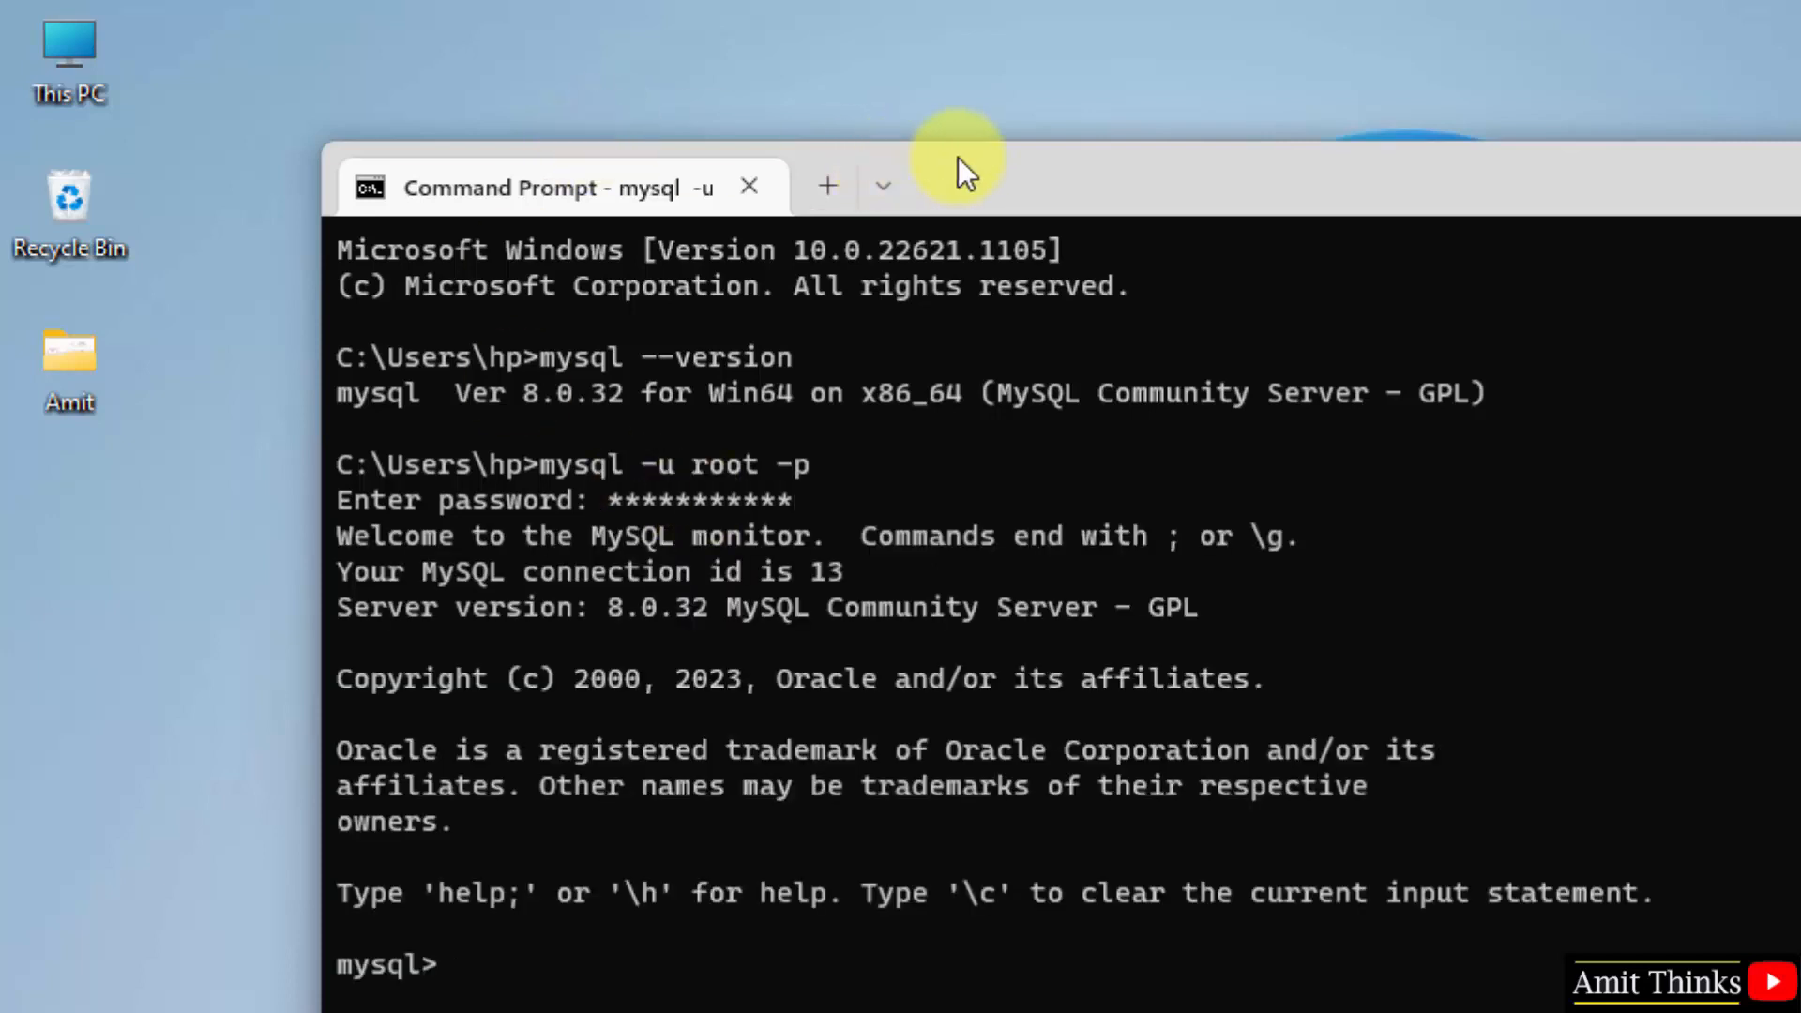
# - Run show databases;, then create database amitdb;, then show databases; again to confirm amitdb is listed
pyautogui.moveTo(958, 156); pyautogui.dragTo(938, 77)
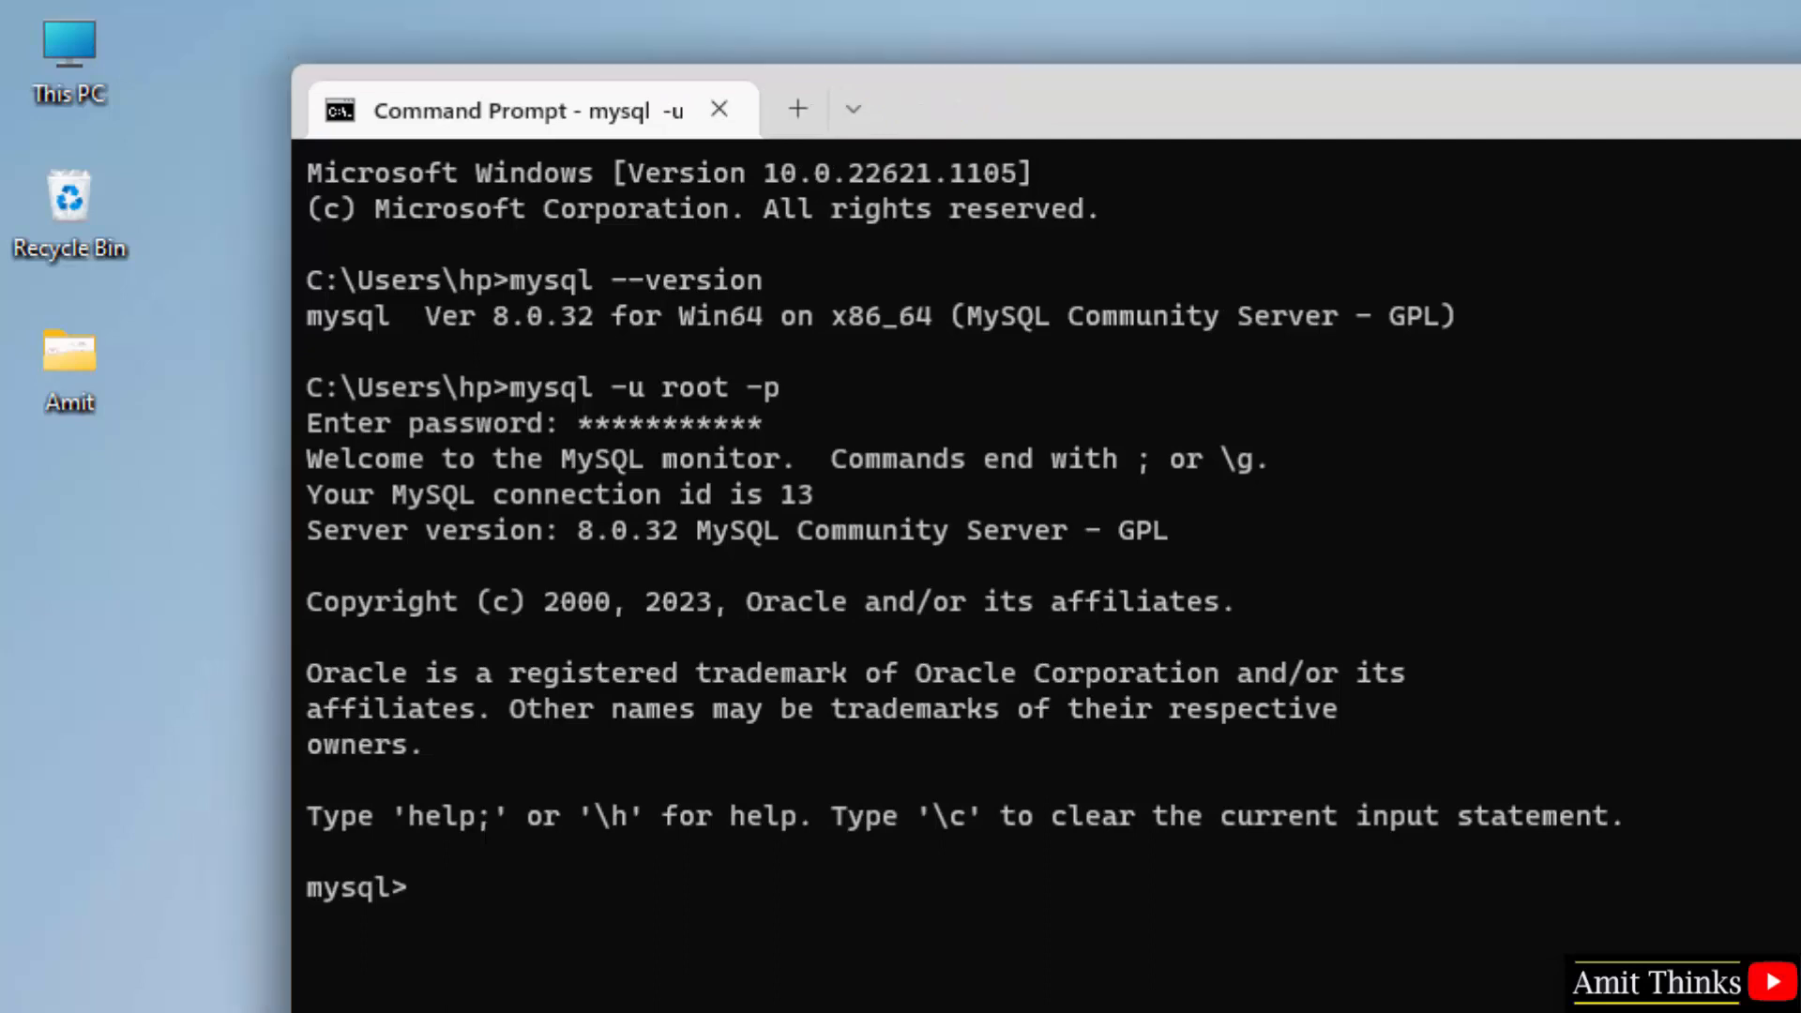
pyautogui.write('show databases')
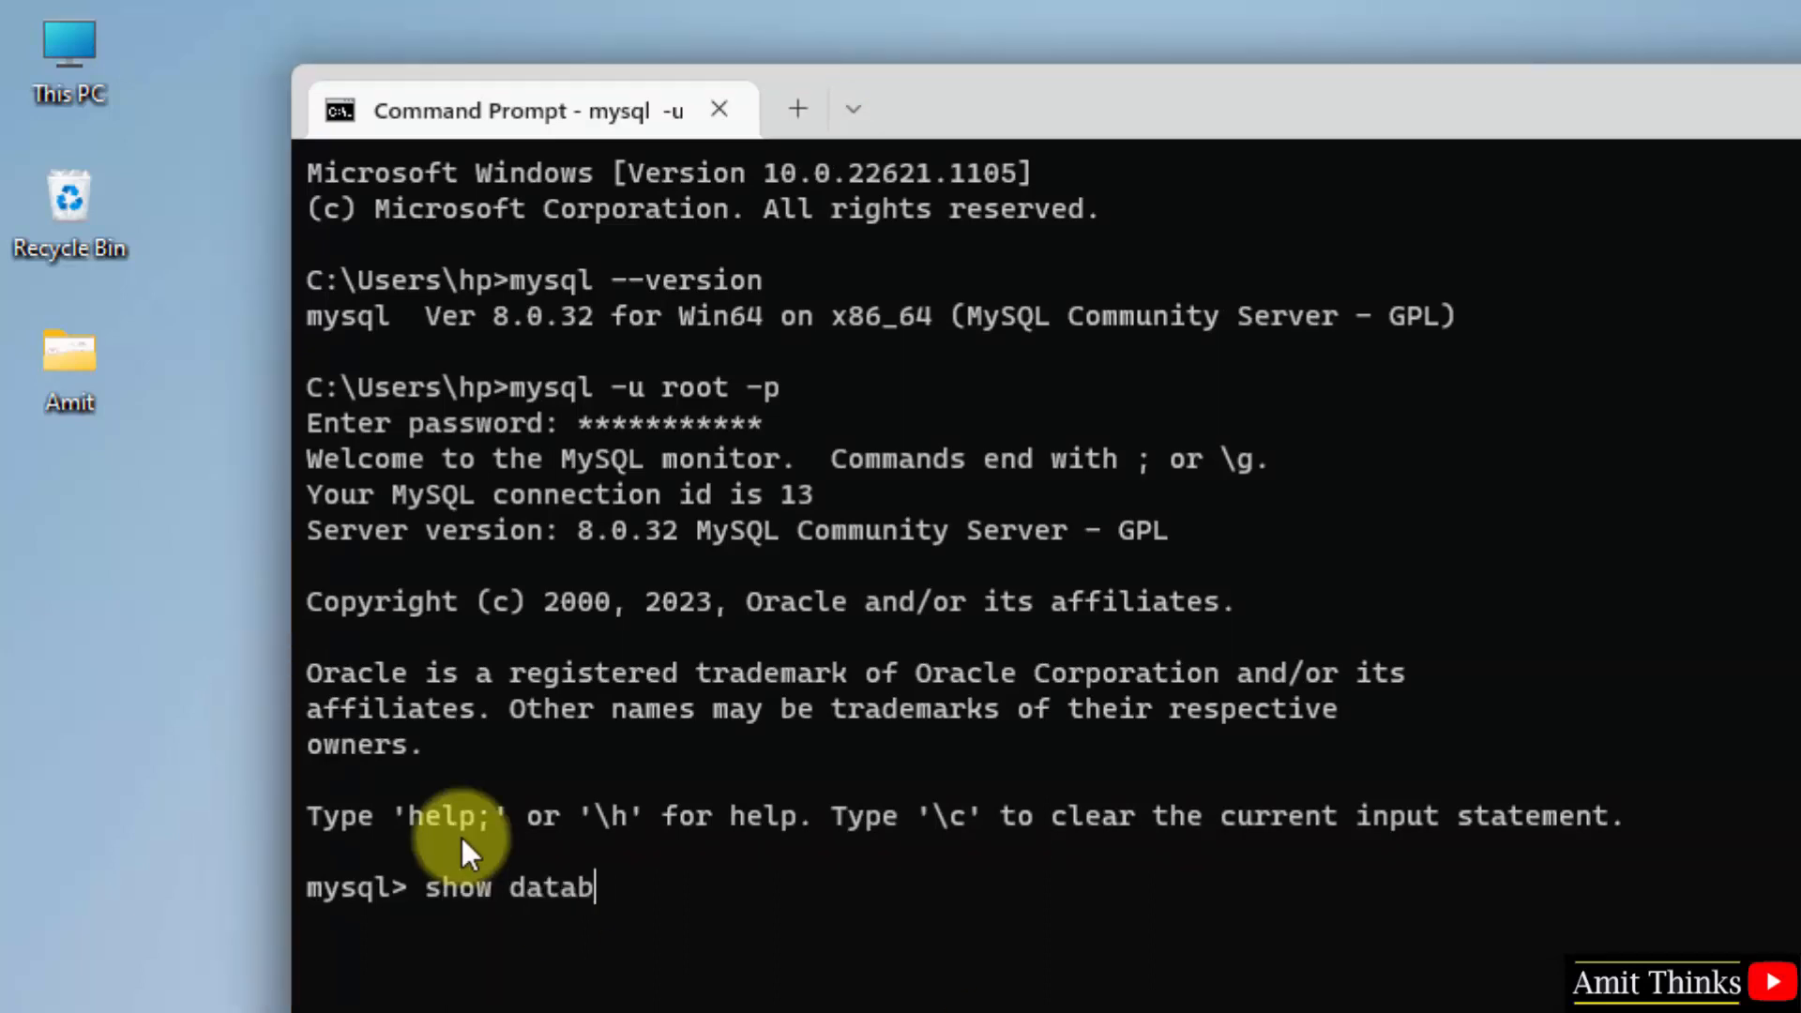
pyautogui.write(';')
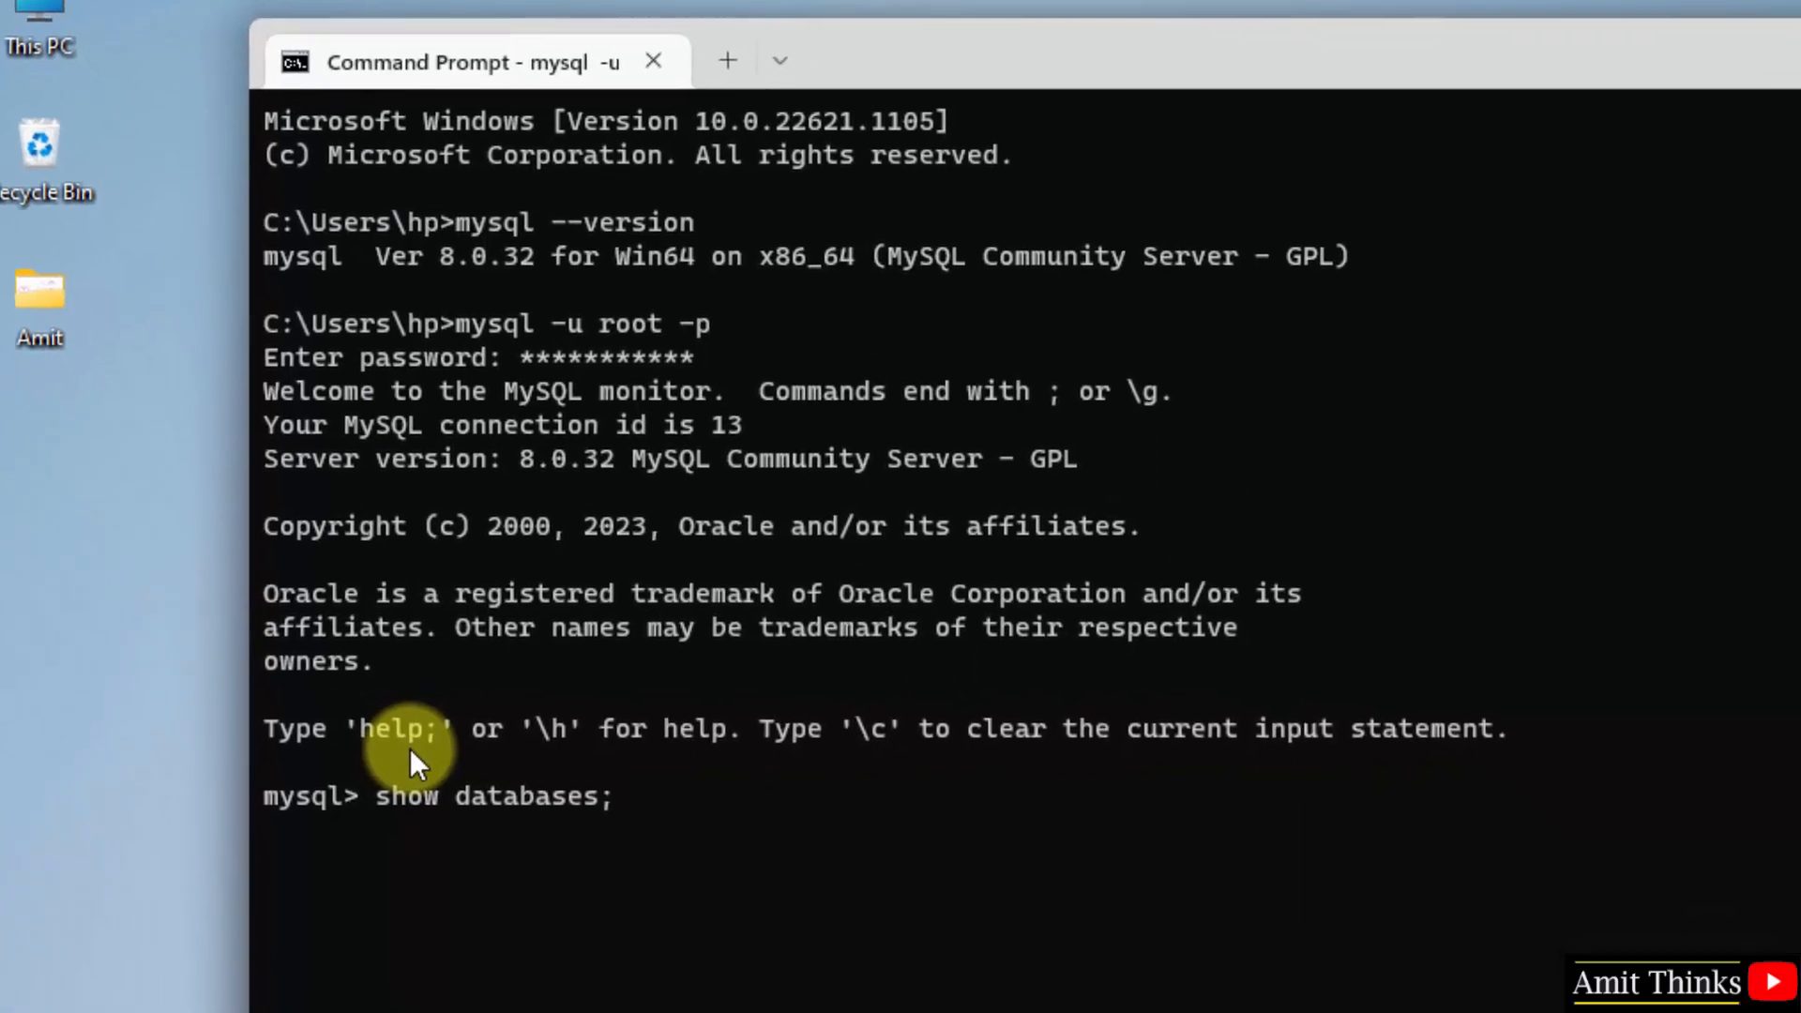
pyautogui.press('Return')
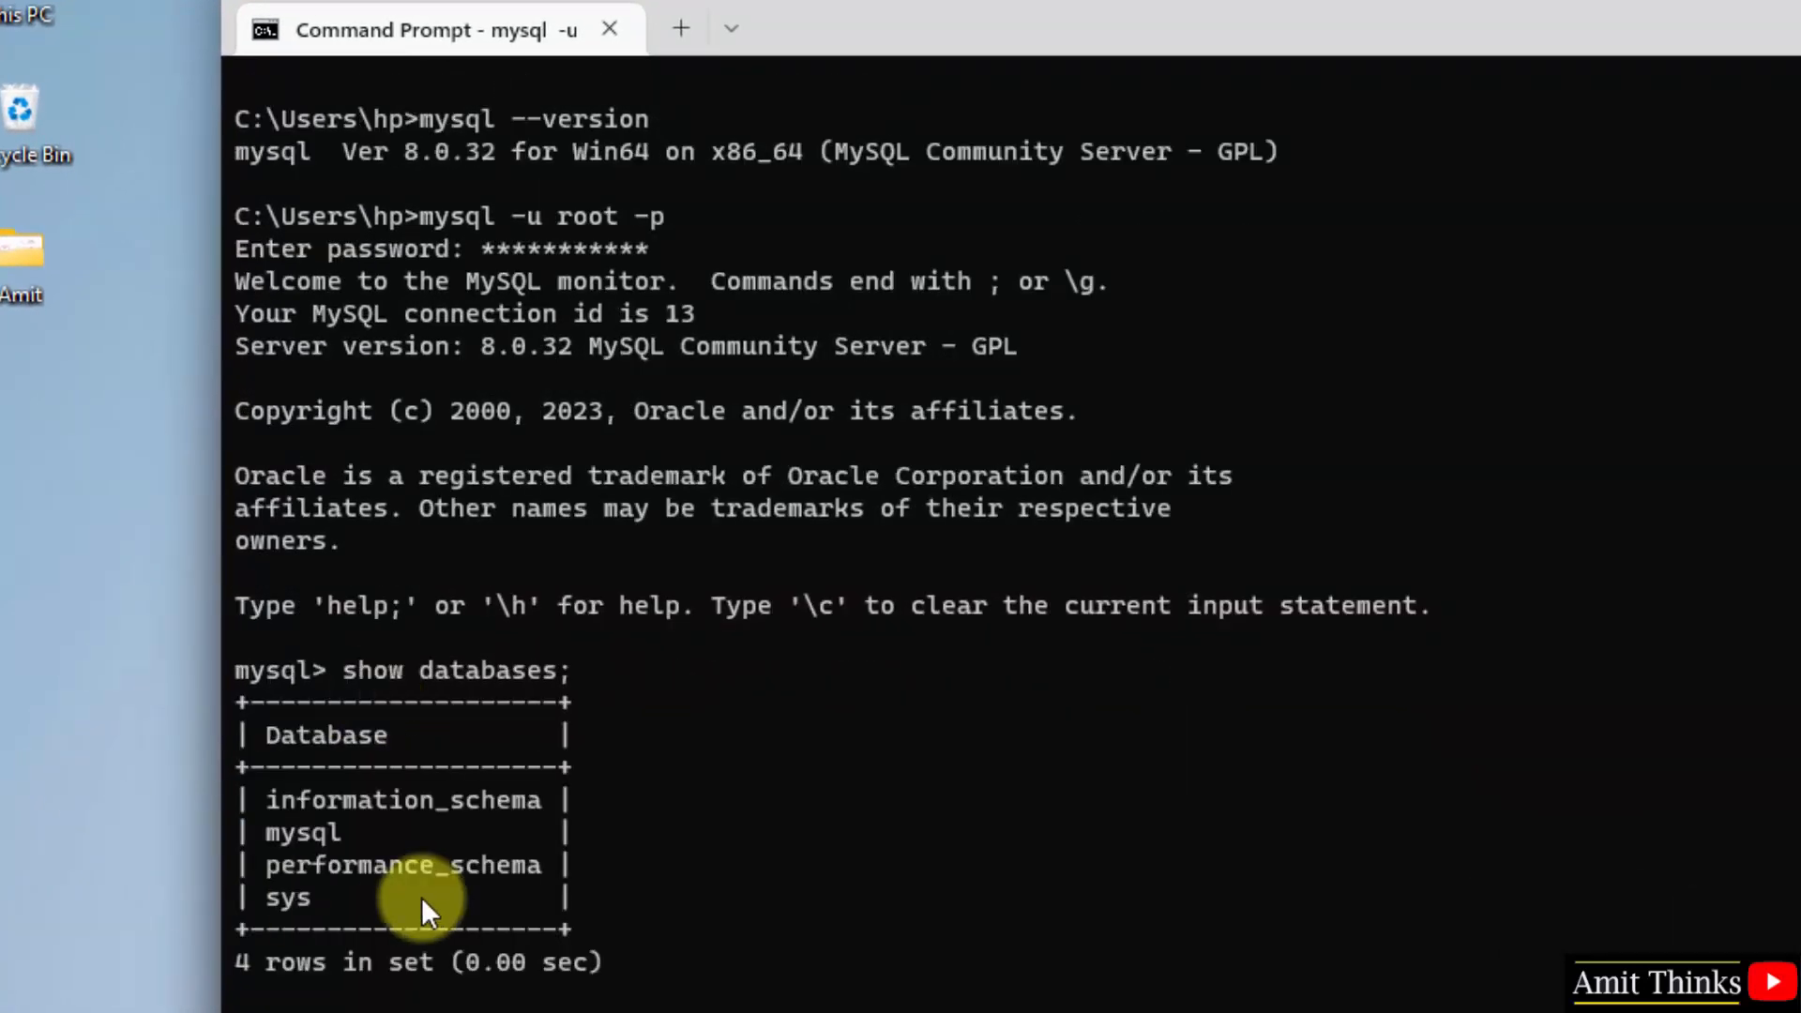
pyautogui.write('create databa')
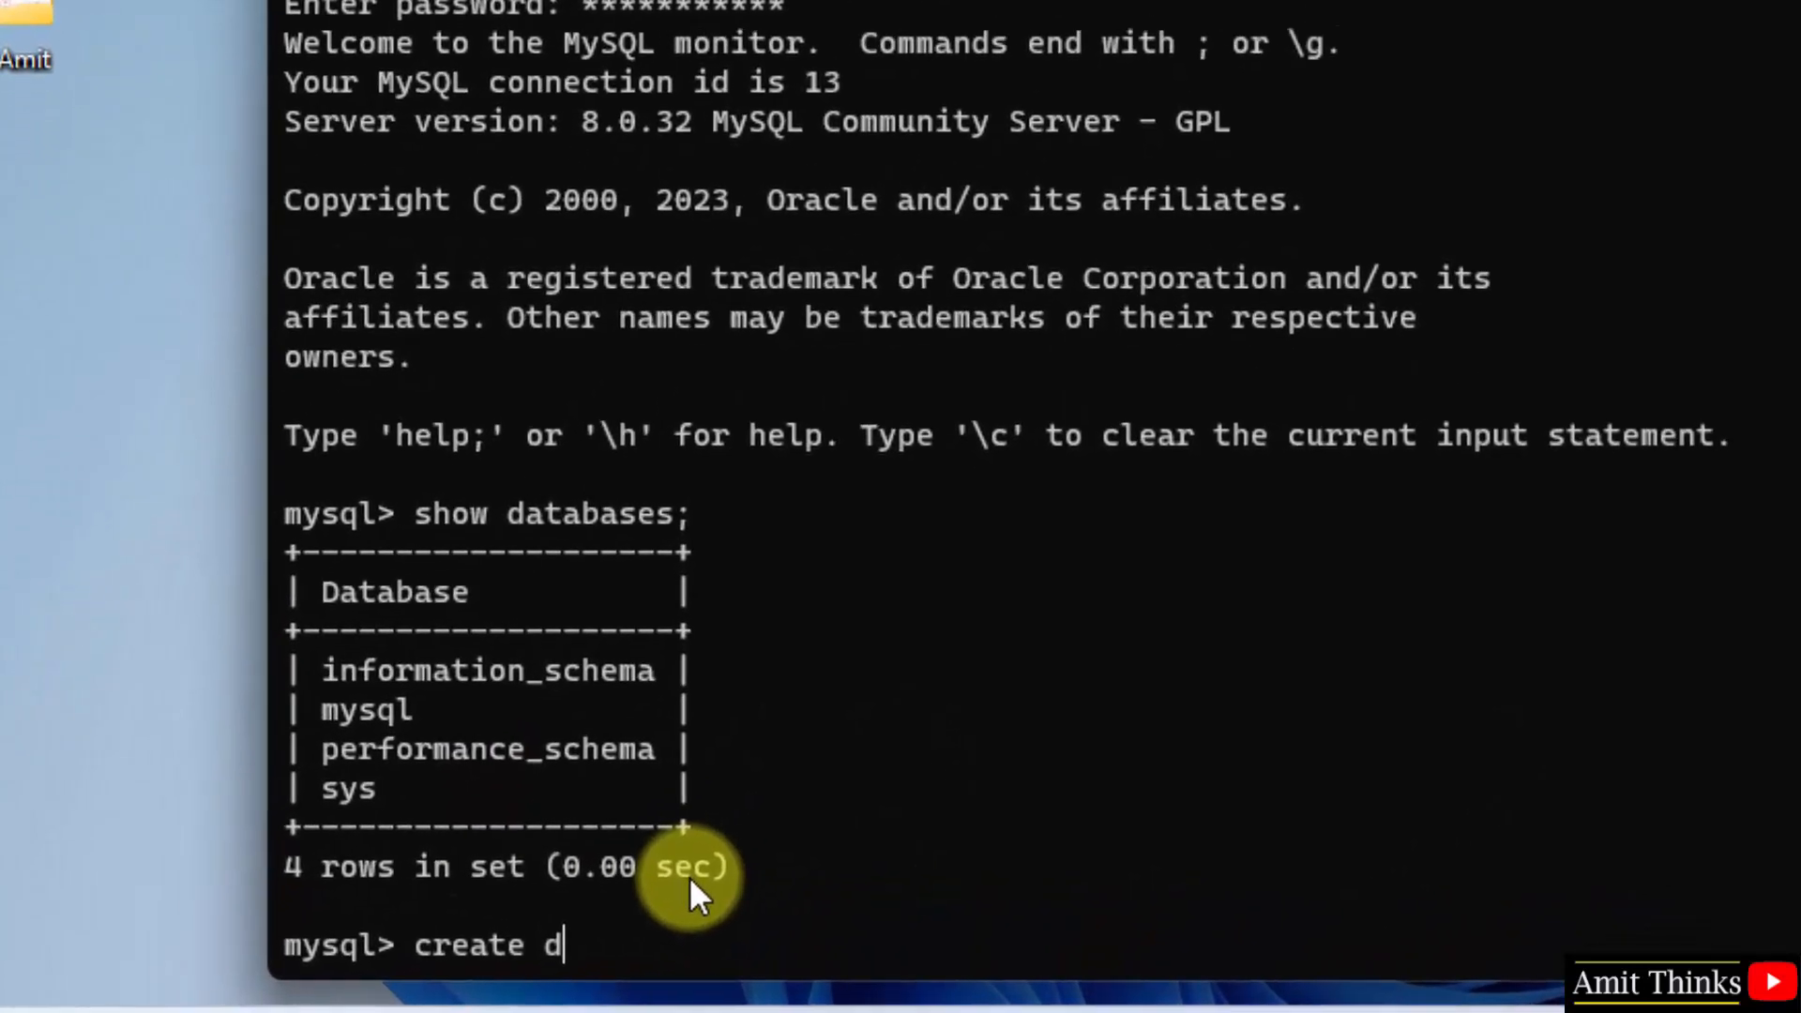
pyautogui.write('se ')
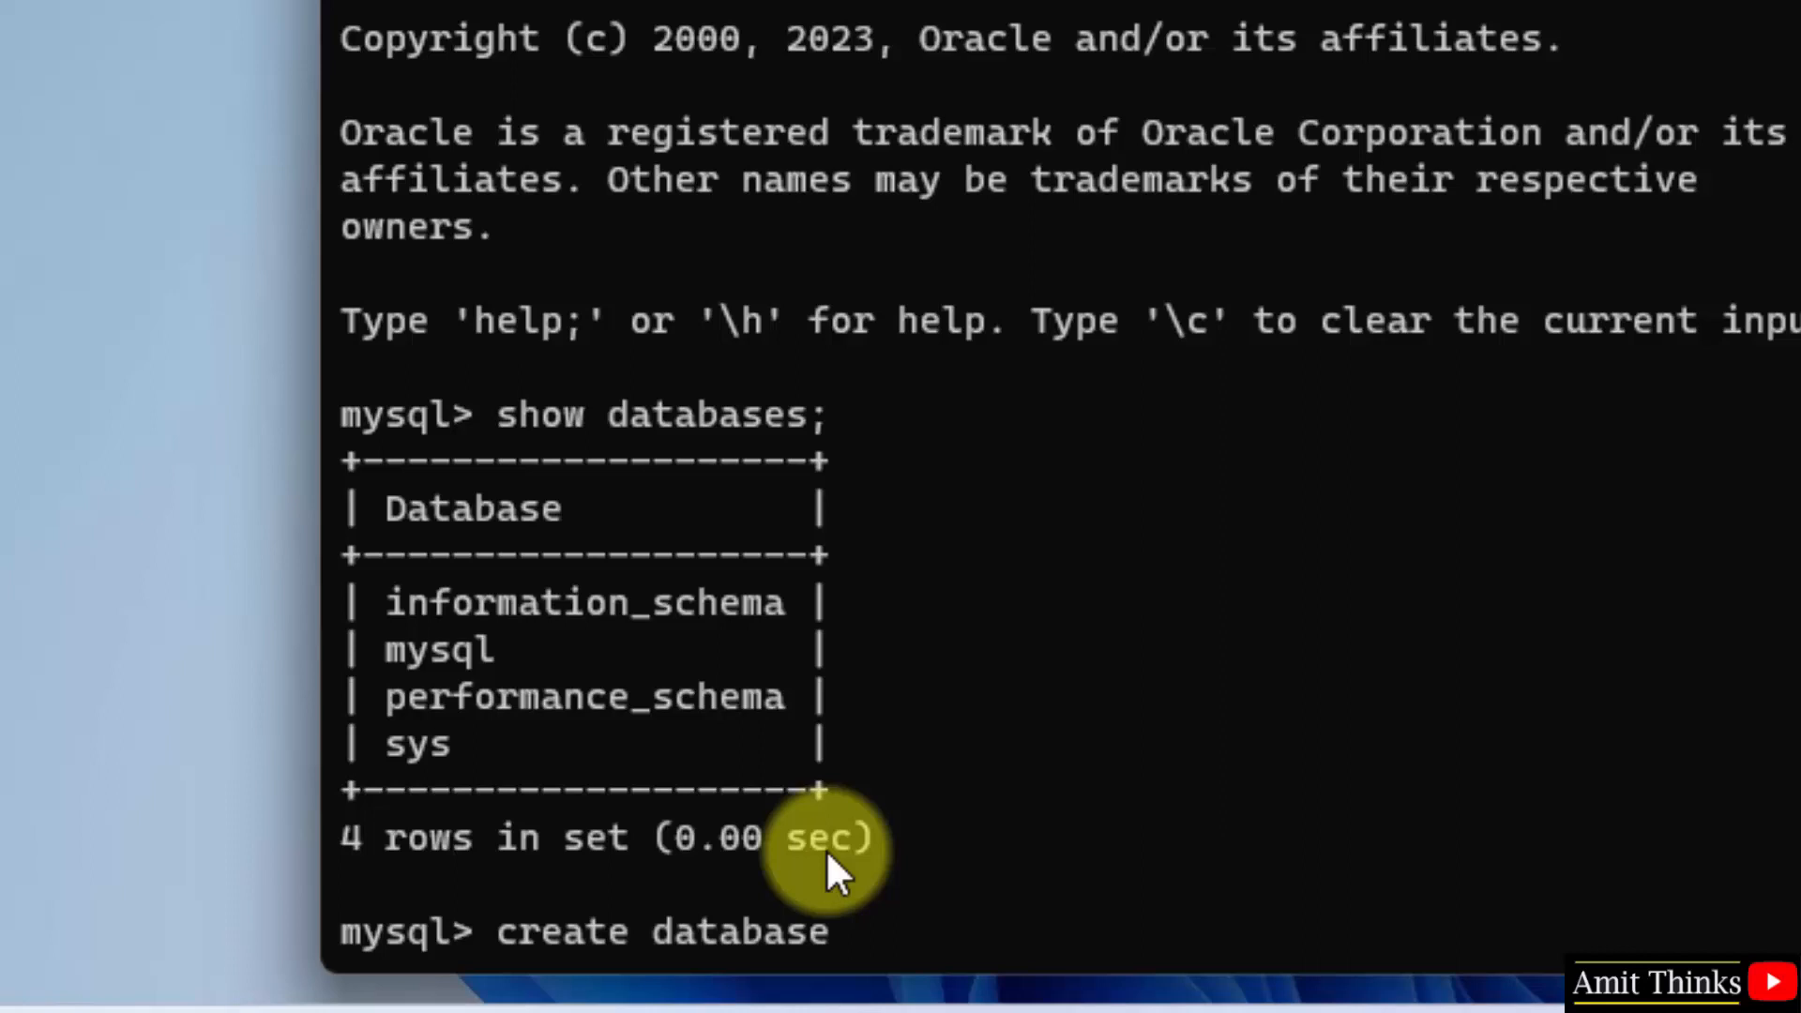
pyautogui.write('amitdb;')
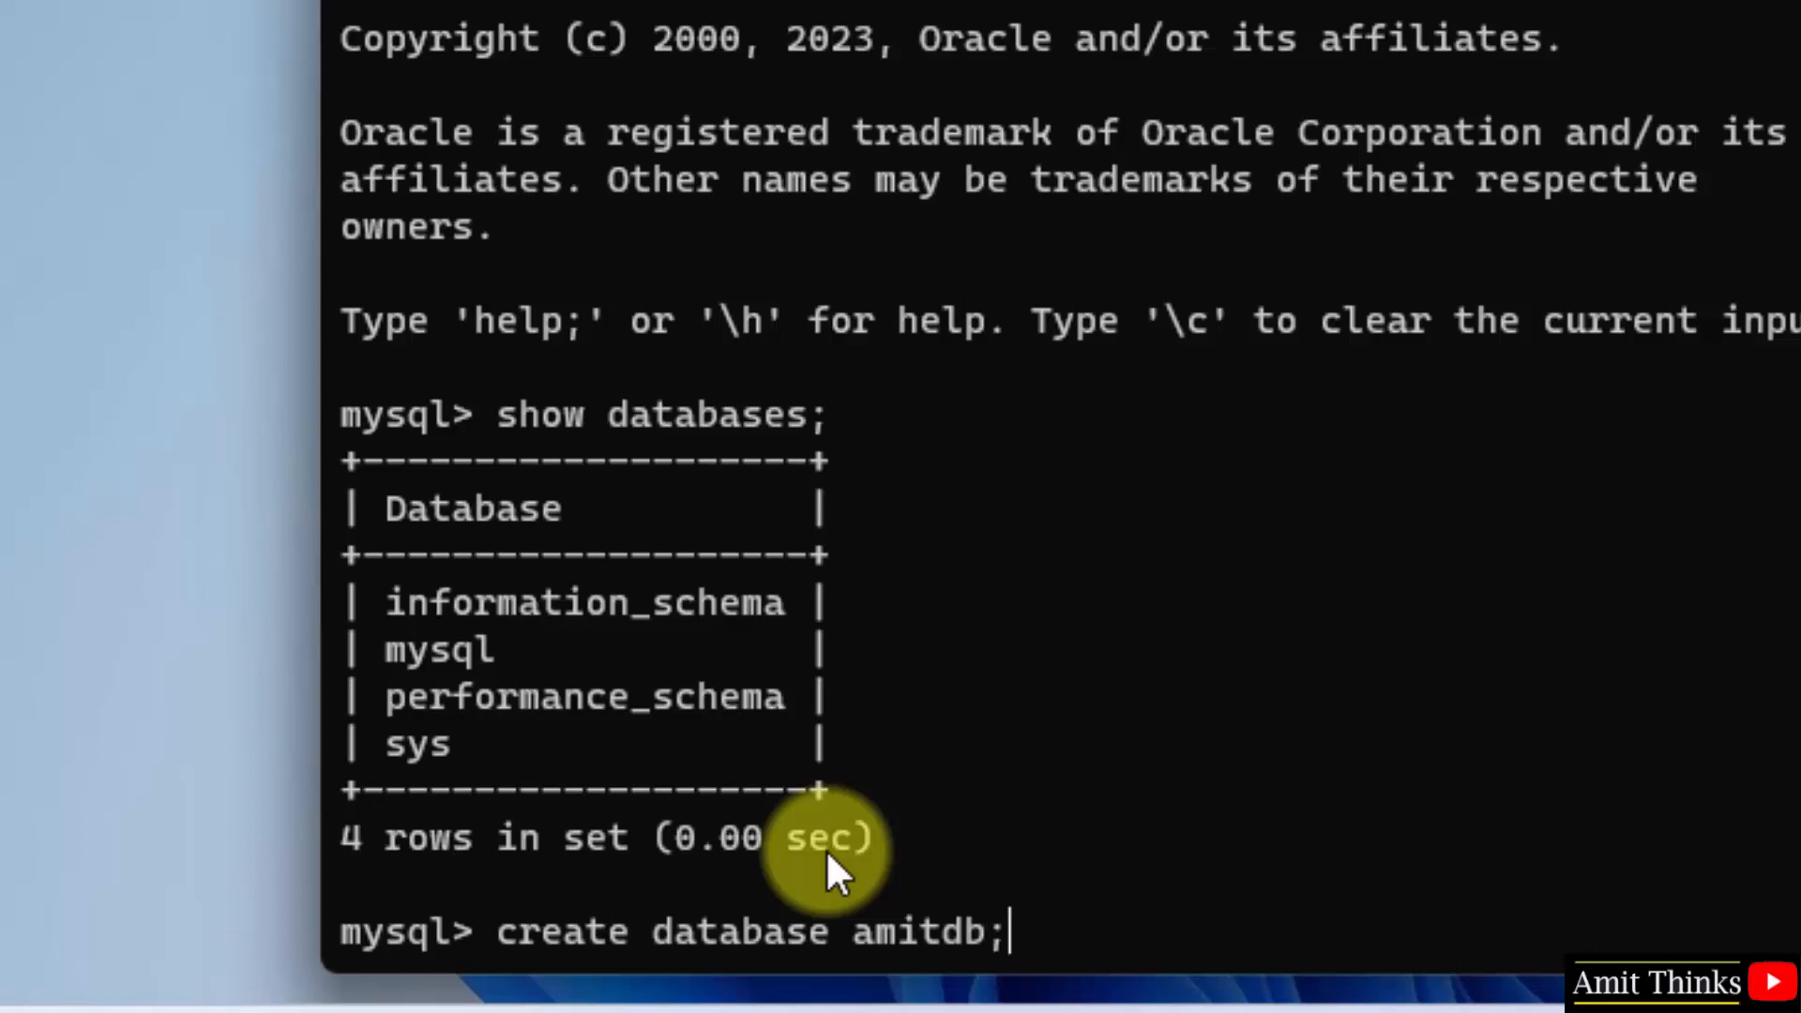
pyautogui.press('Return')
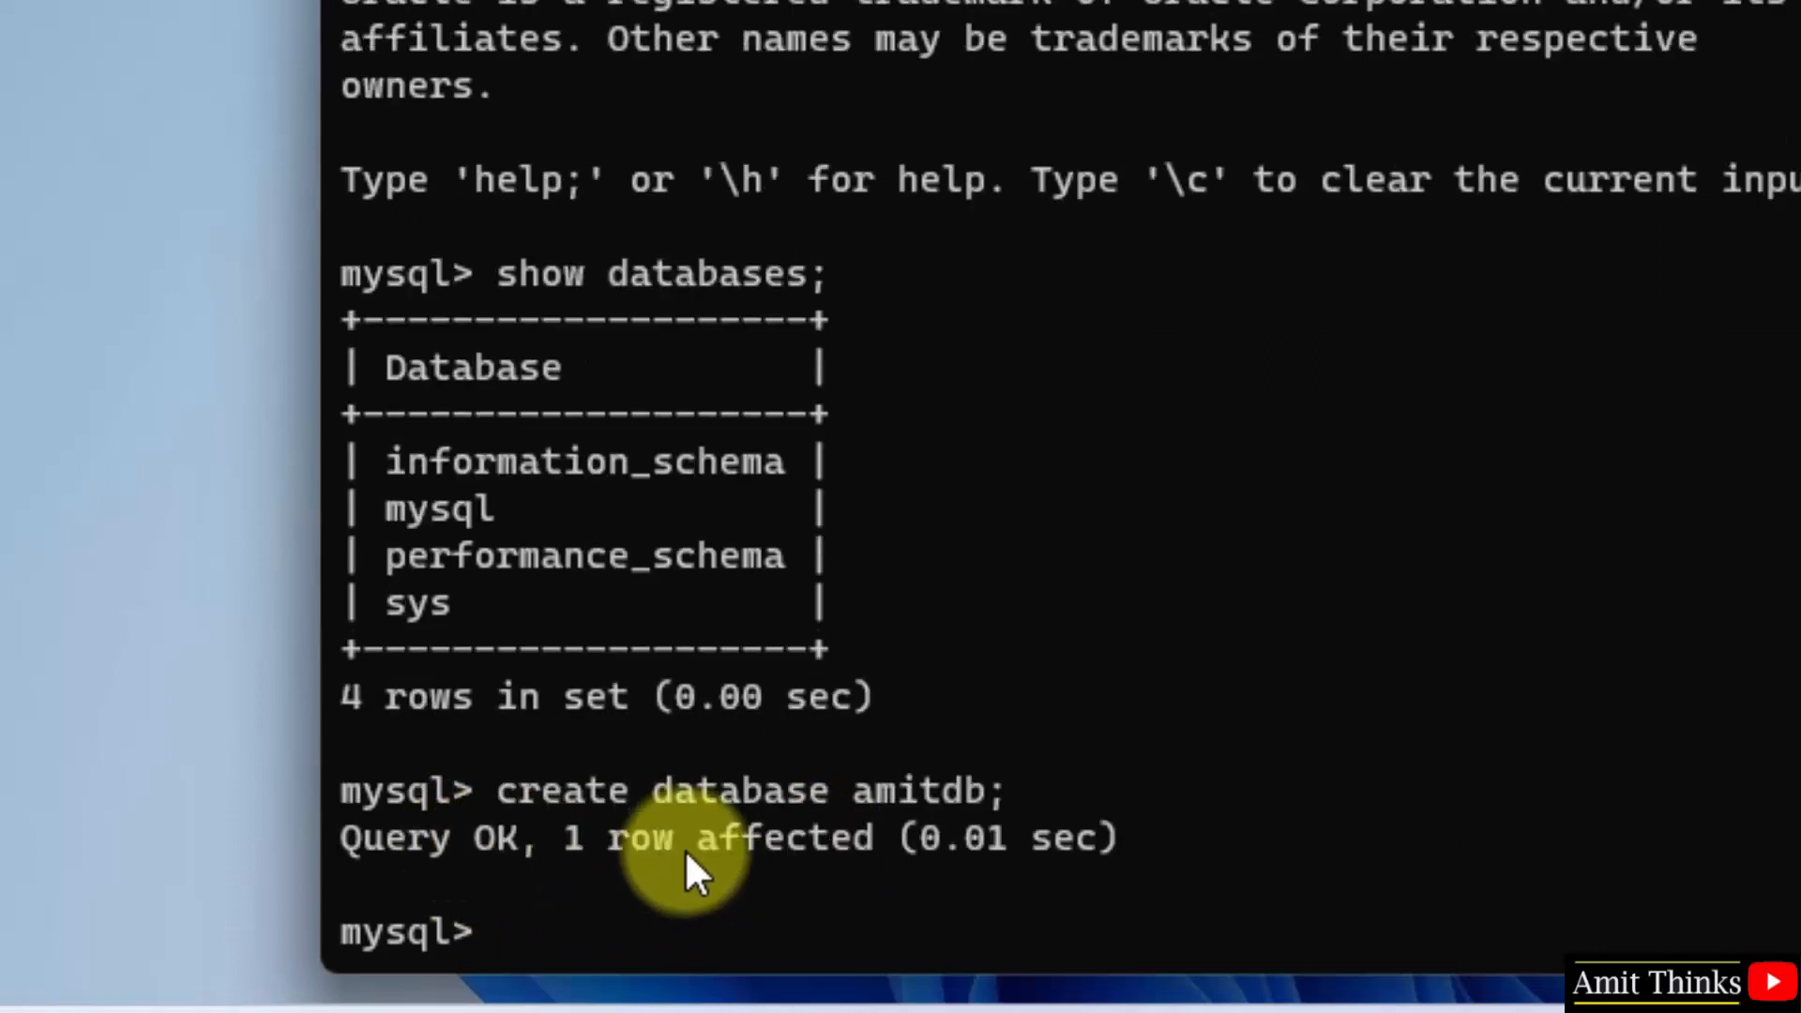
pyautogui.write('show d')
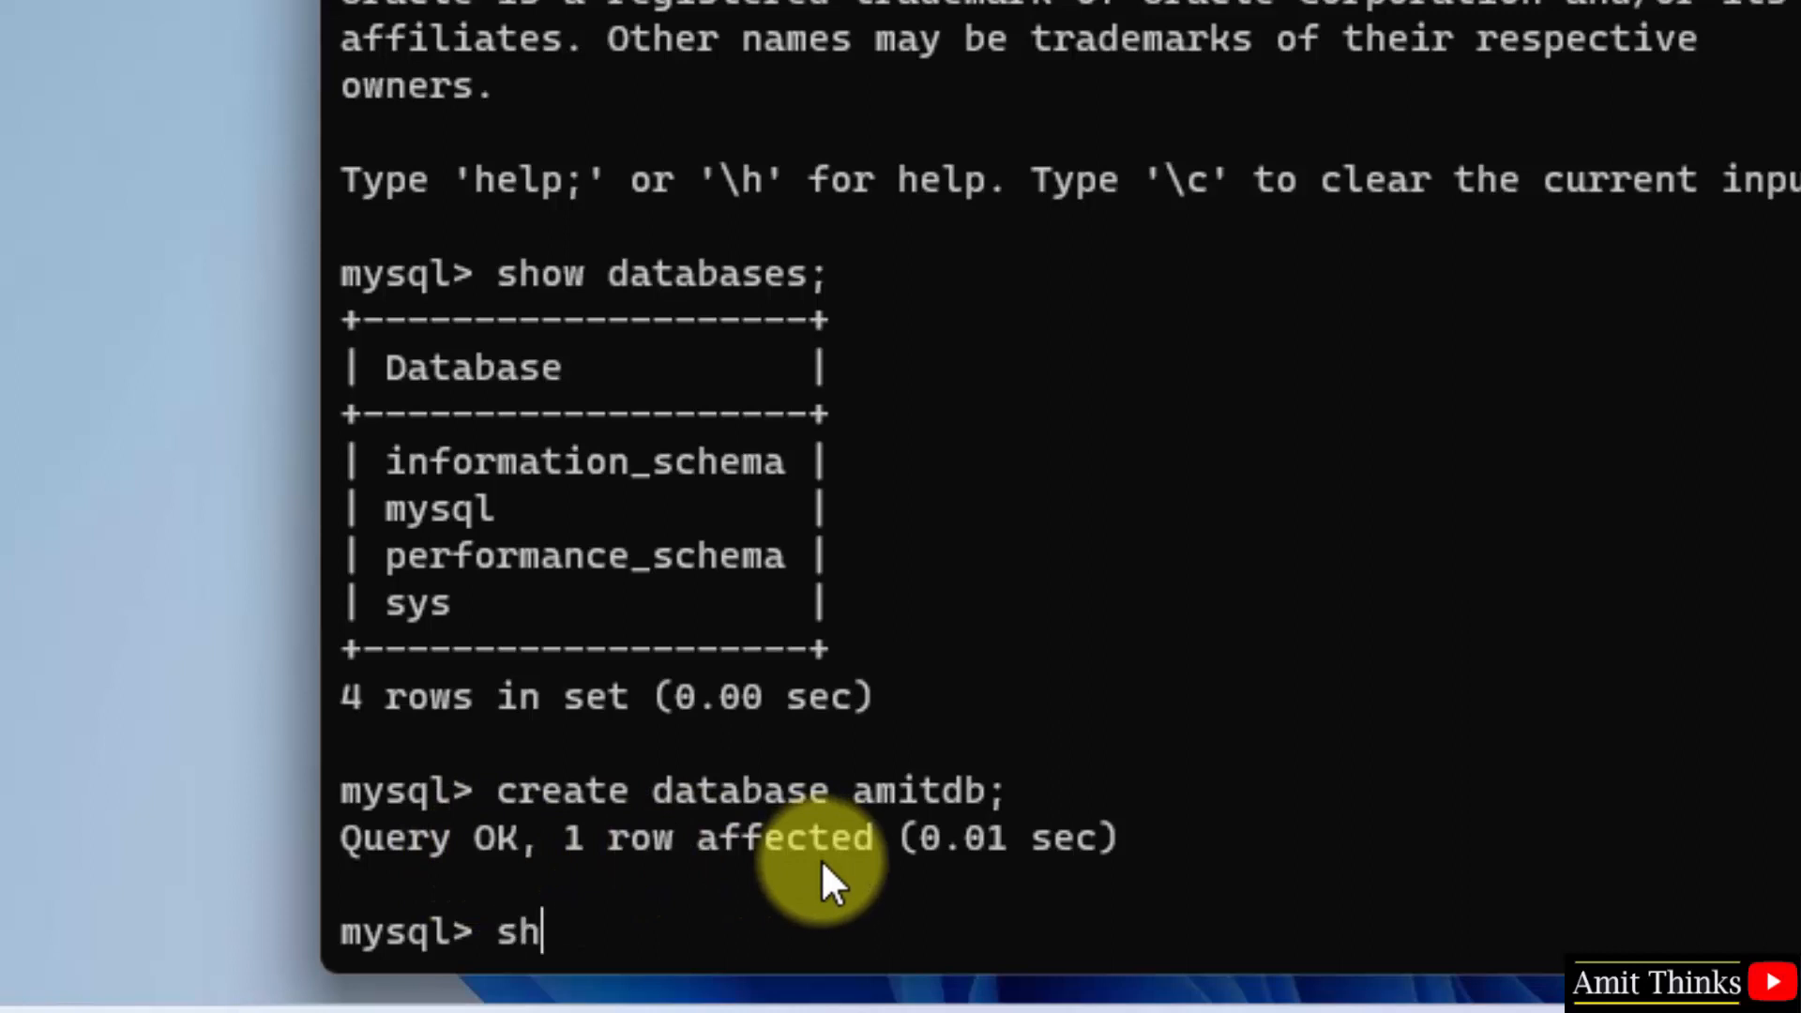
pyautogui.write('atabases;')
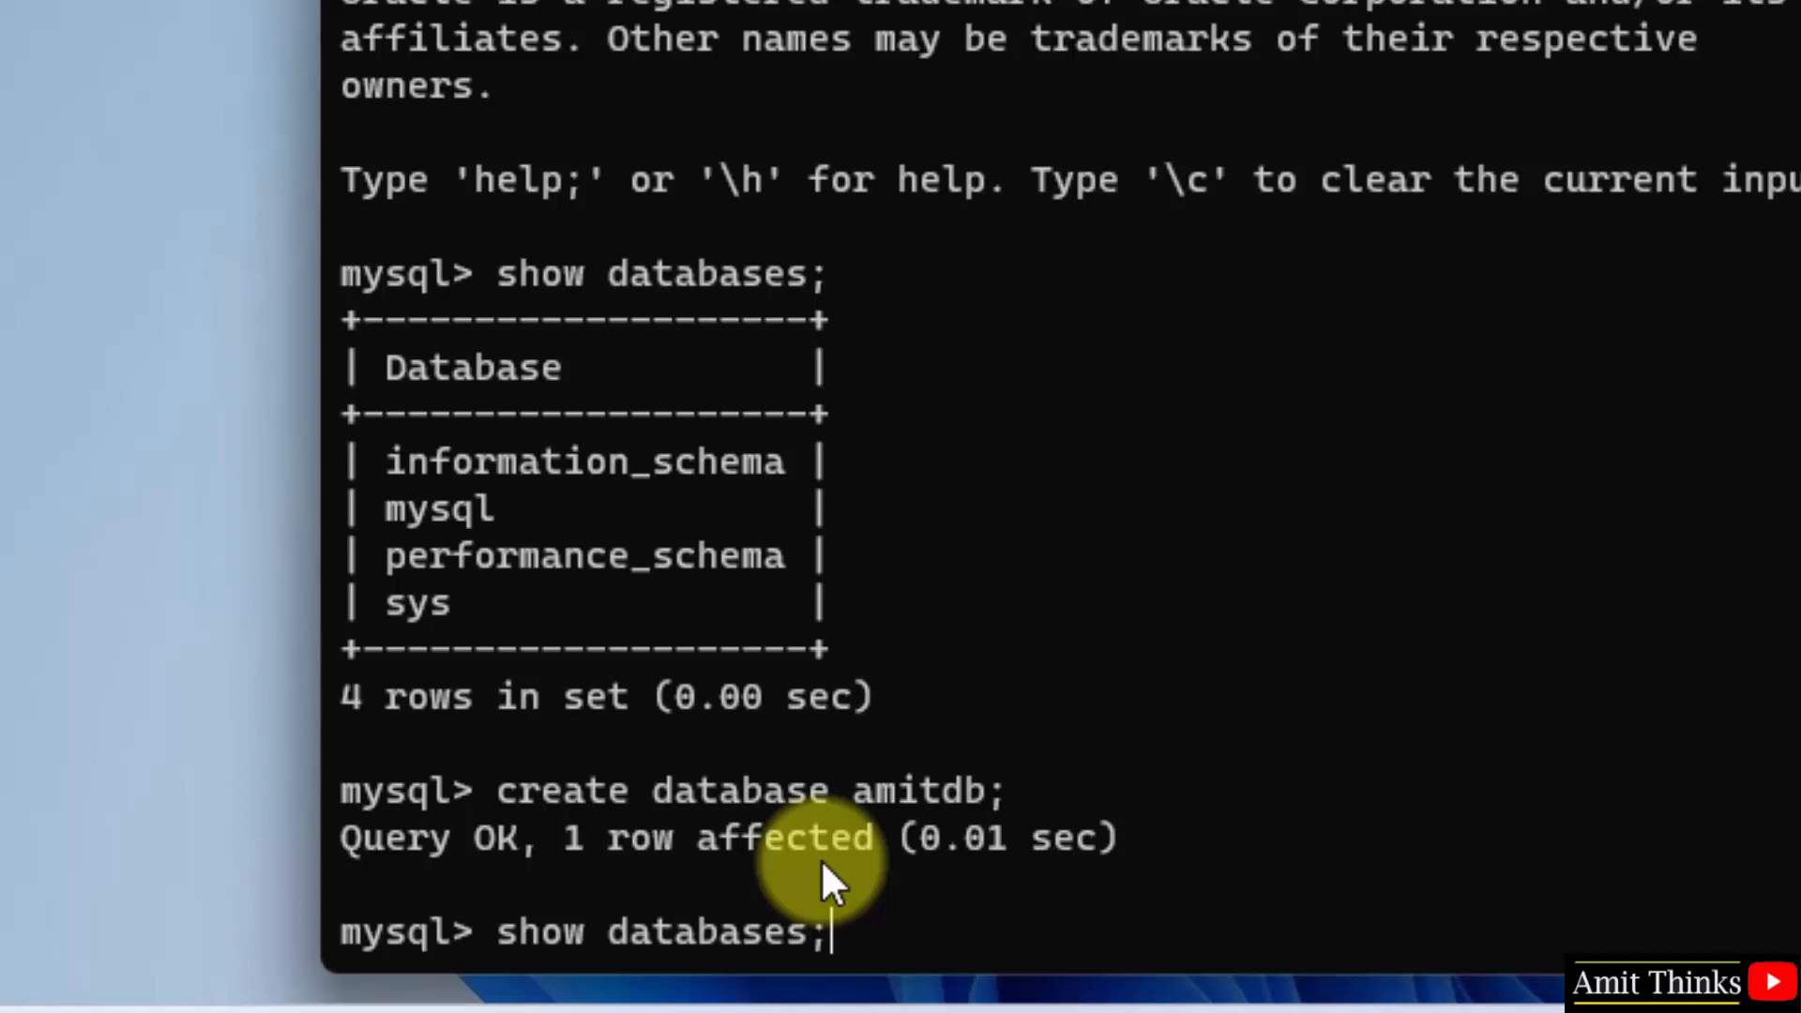
pyautogui.press('Return')
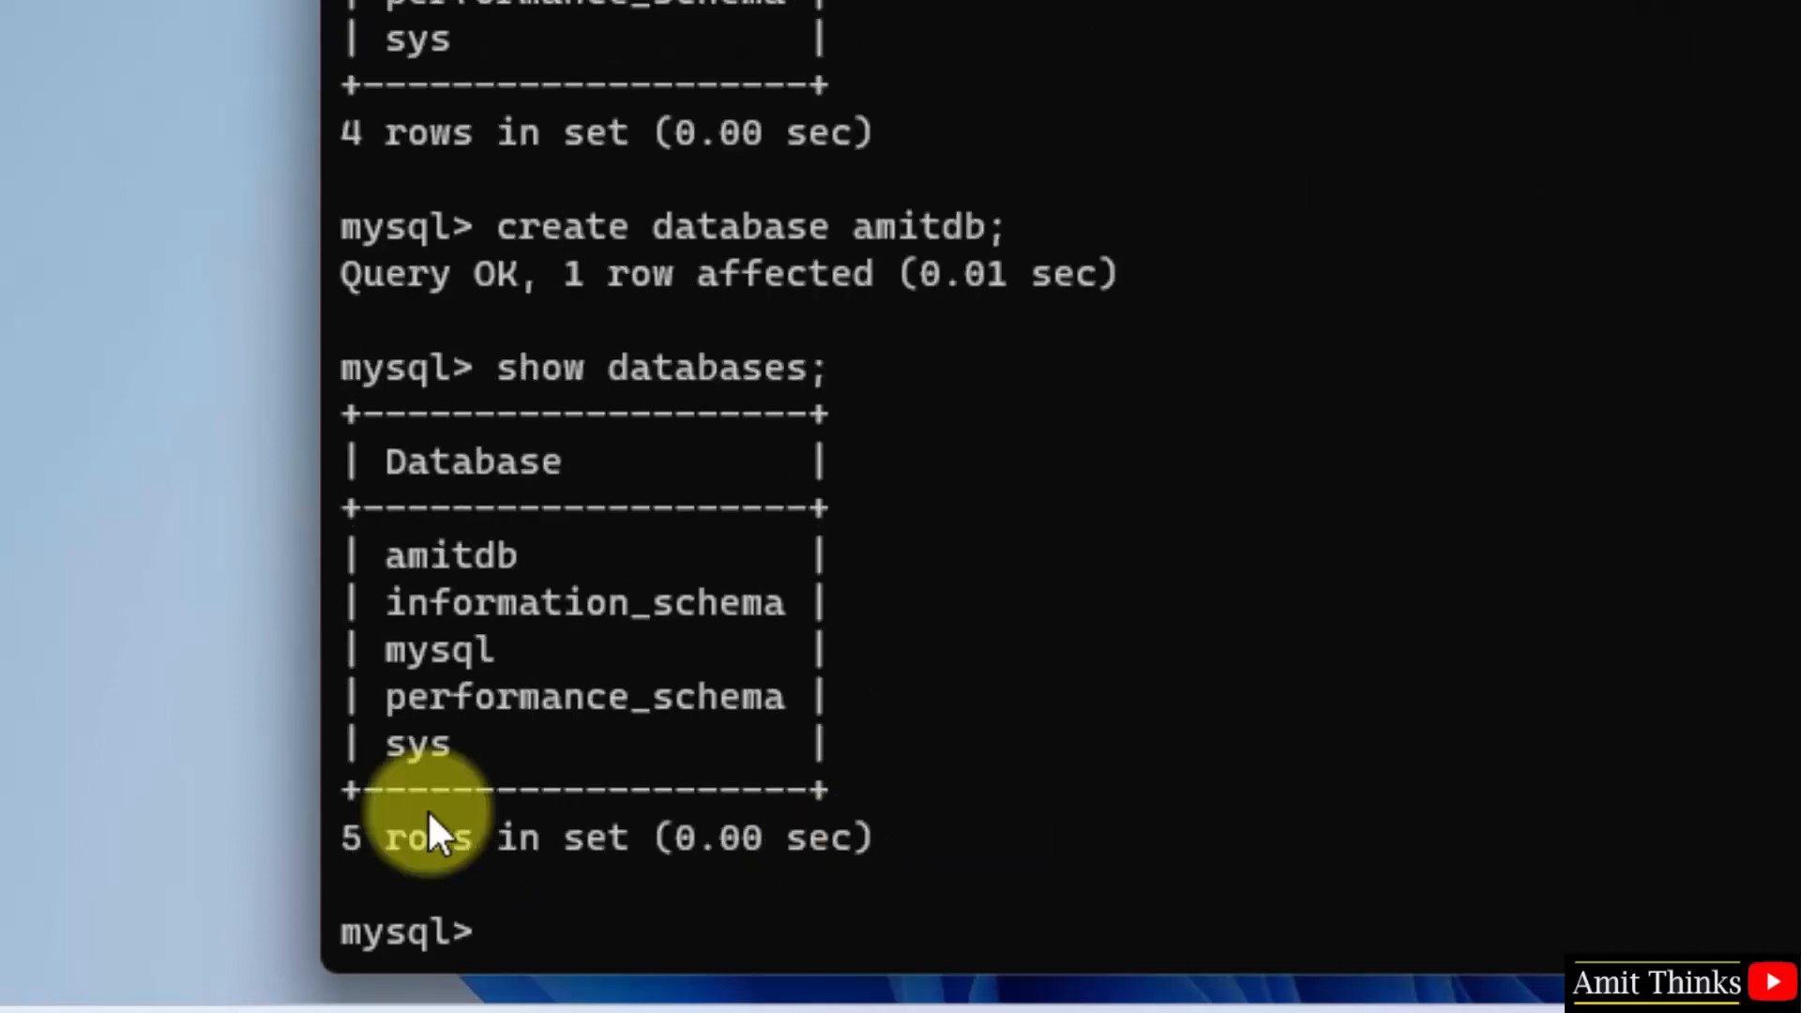